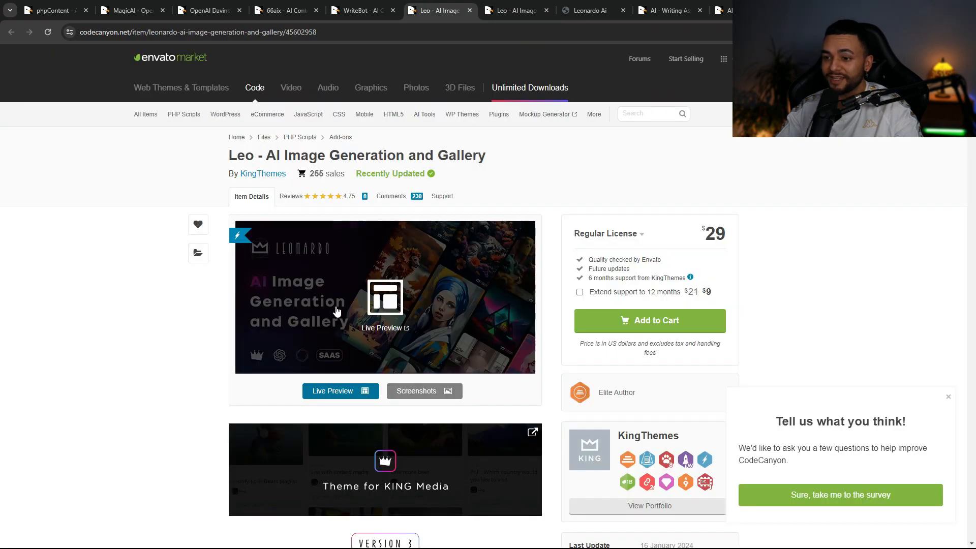
- Scroll the Leo item page past the Open Dalle, Dreamshaper and Pixart gallery to the features
scroll(478, 244, "down", 10)
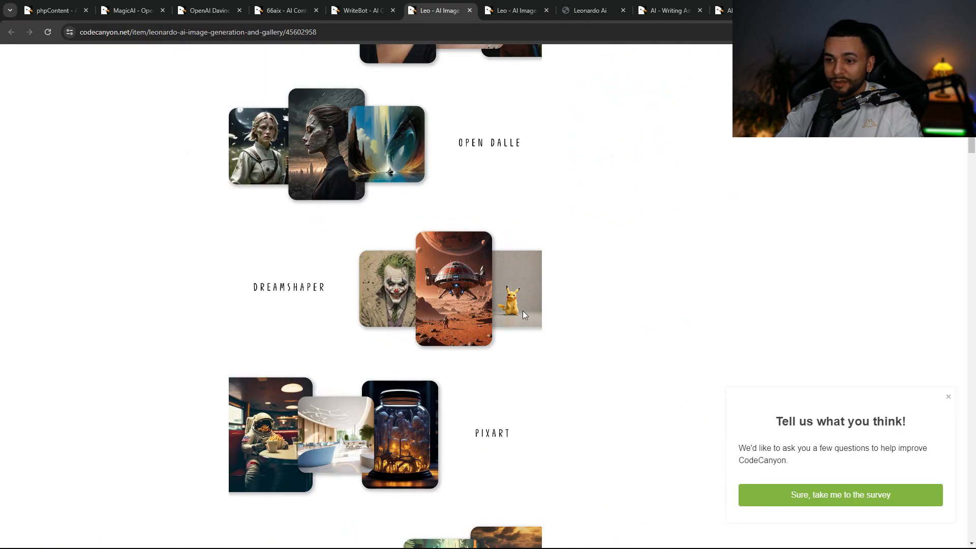
scroll(530, 375, "down", 15)
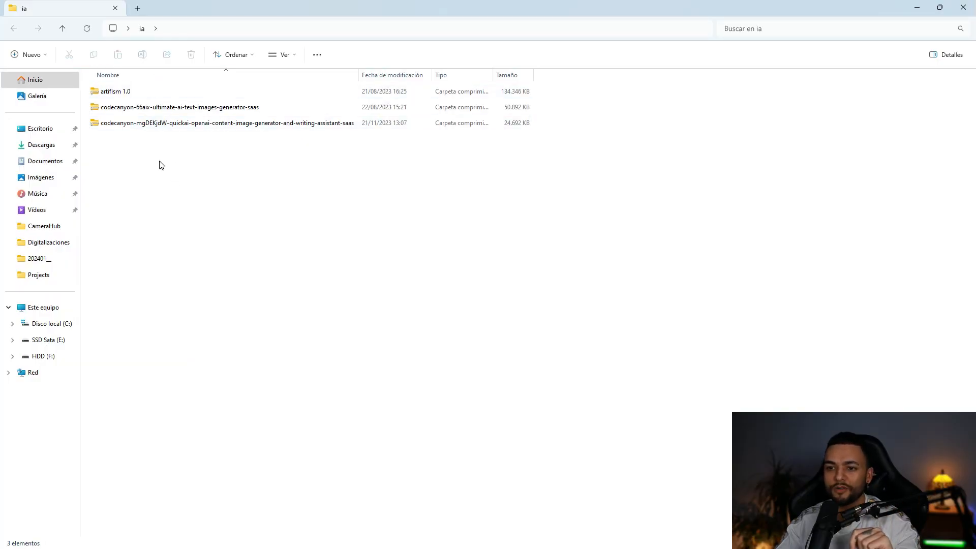
left_click(128, 92)
left_click(158, 109)
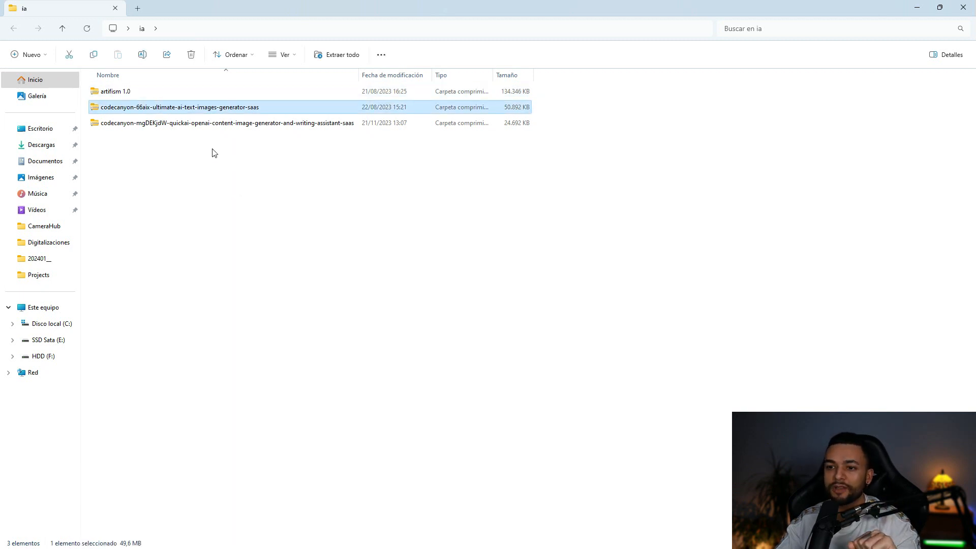
left_click(209, 124)
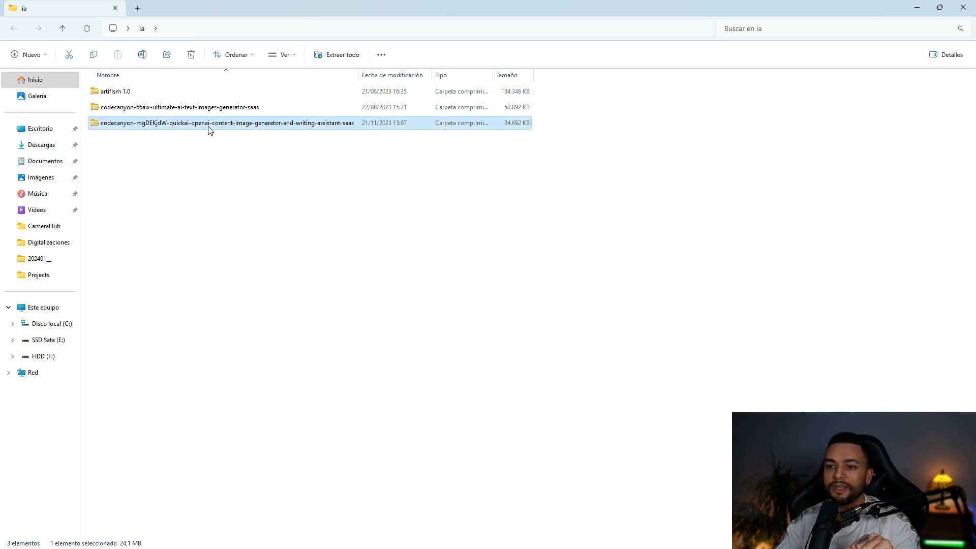
left_click(325, 167)
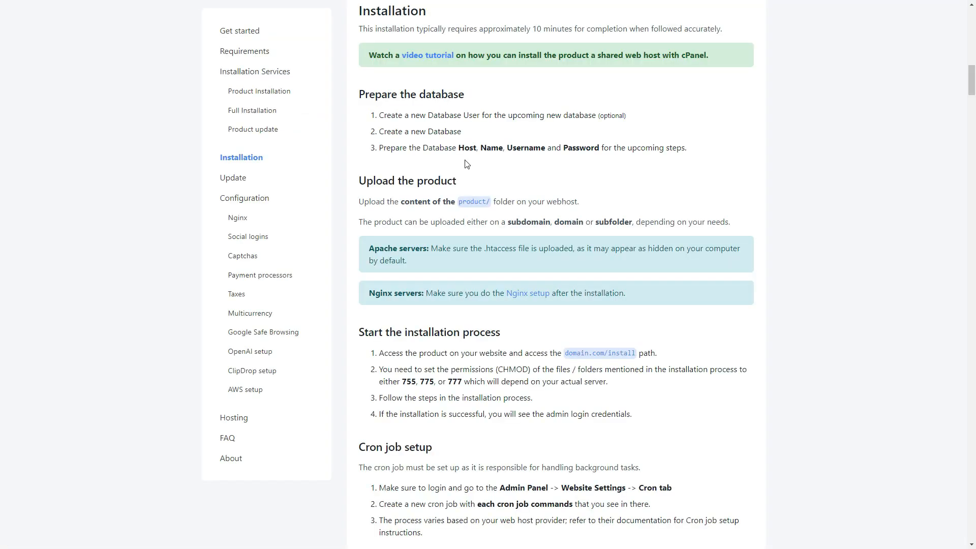
scroll(467, 163, "down", 3)
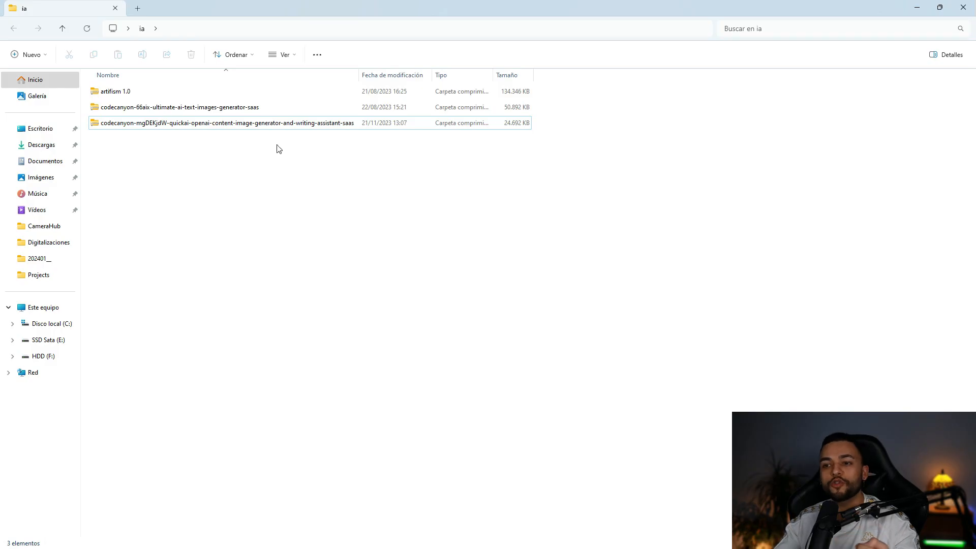
double_click(205, 128)
double_click(133, 93)
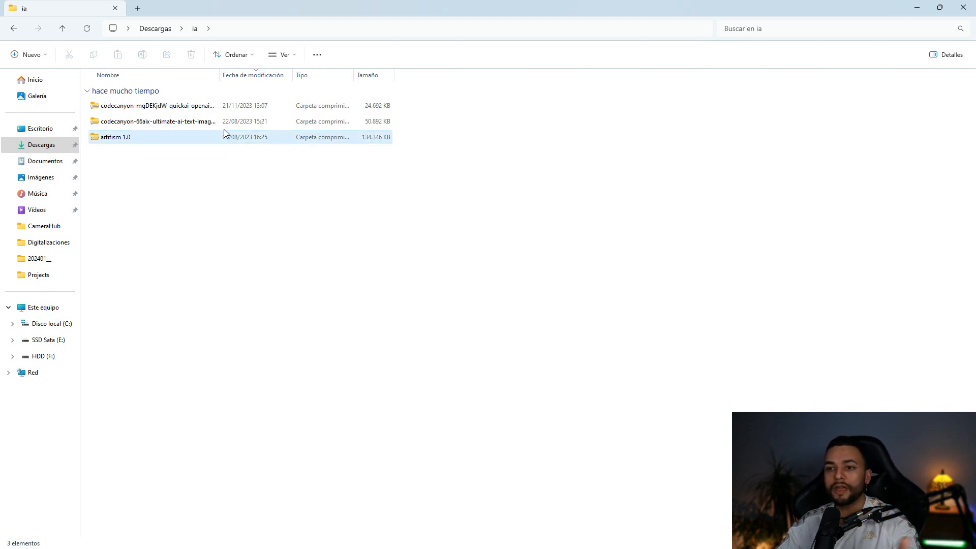
- Browse into the quickai archive's QuickAI 4.6 folder, then select the QUICKAI-CMS-4.6 zip
left_click(204, 107)
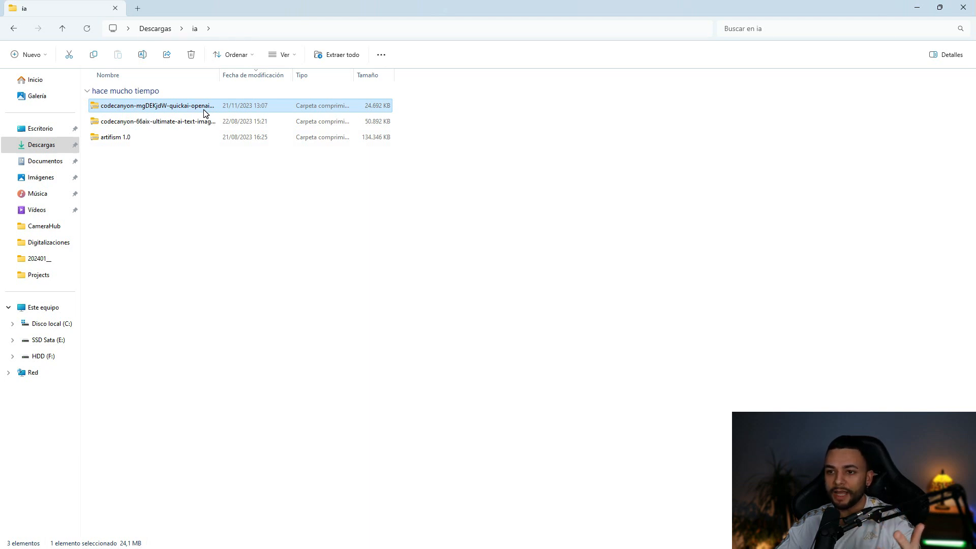
double_click(156, 107)
double_click(154, 93)
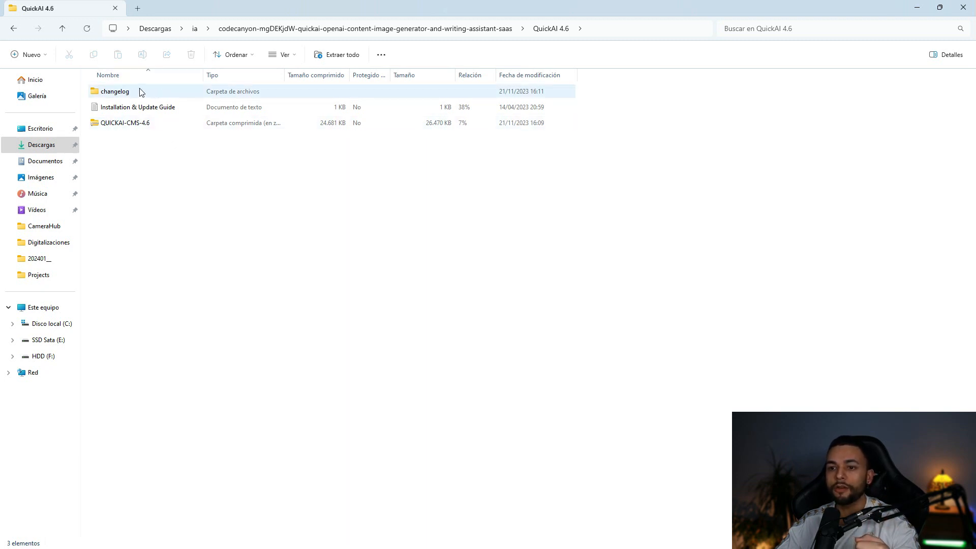
left_click(13, 30)
left_click(12, 30)
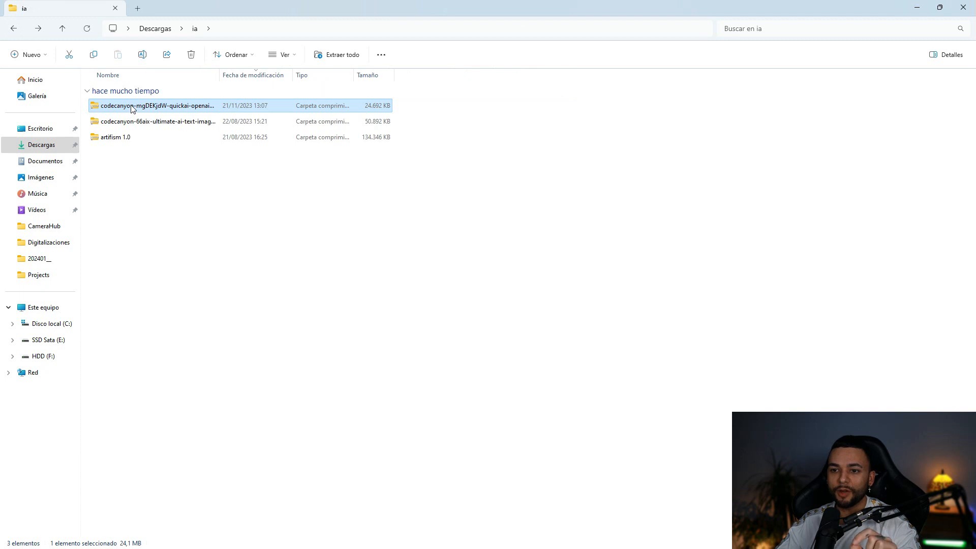
right_click(131, 109)
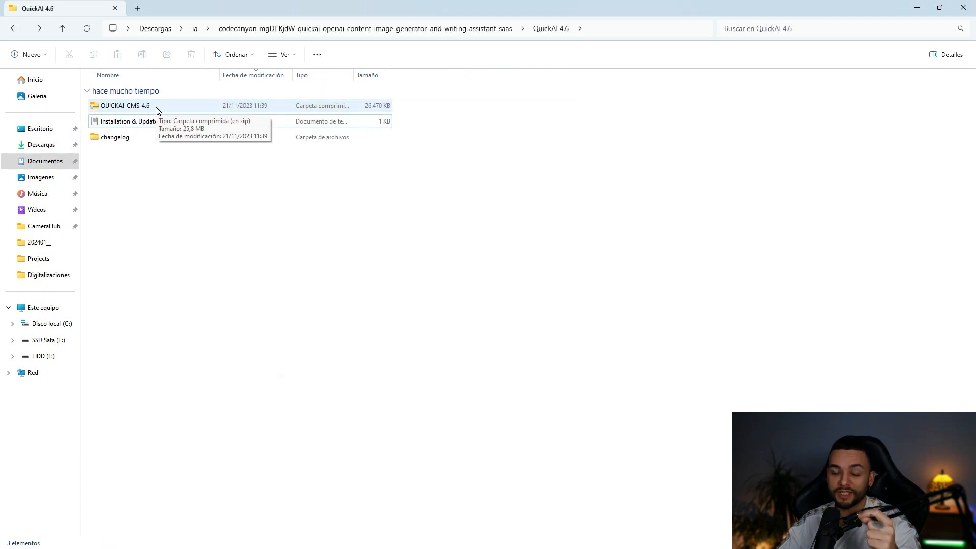
left_click(158, 108)
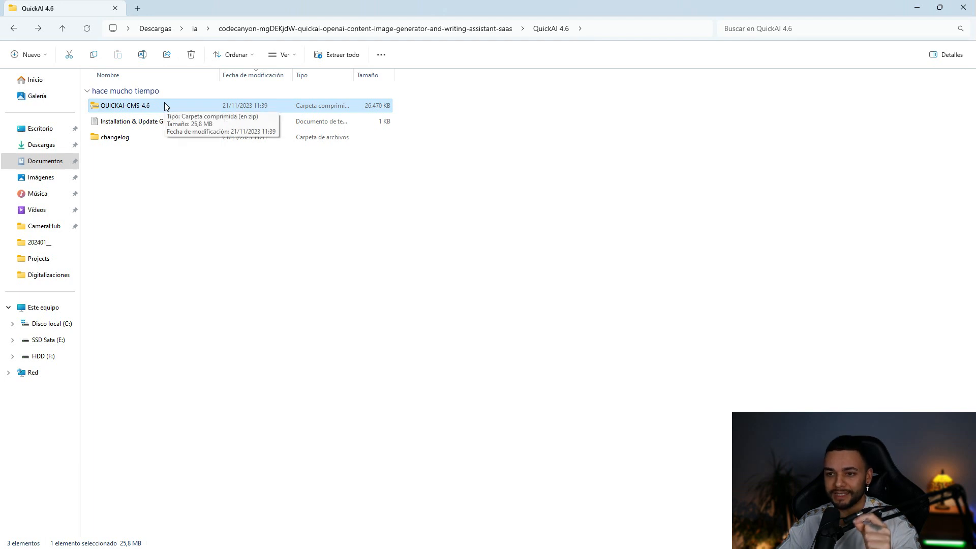
key("alt+Tab")
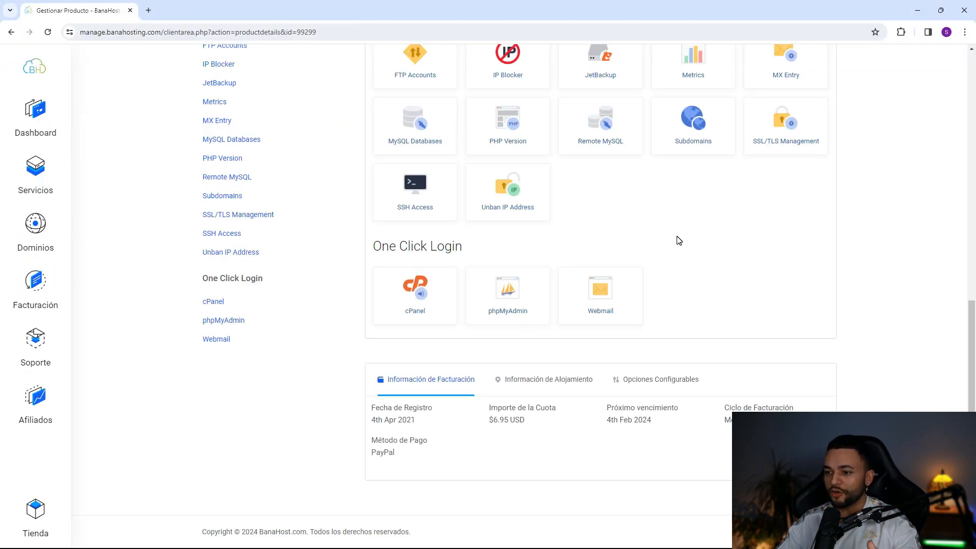
- Log into cPanel via One Click Login and open Administrador de archivos
left_click(424, 289)
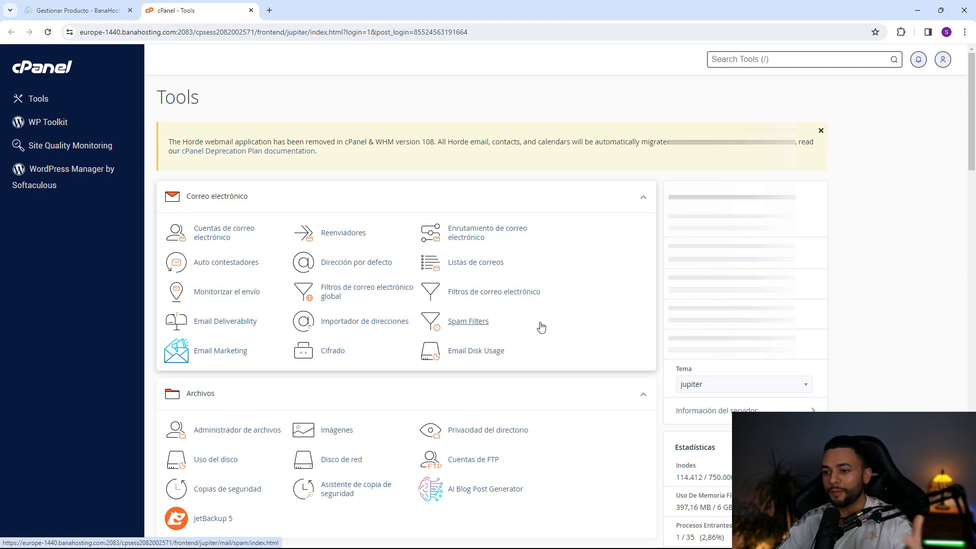
scroll(545, 338, "down", 2)
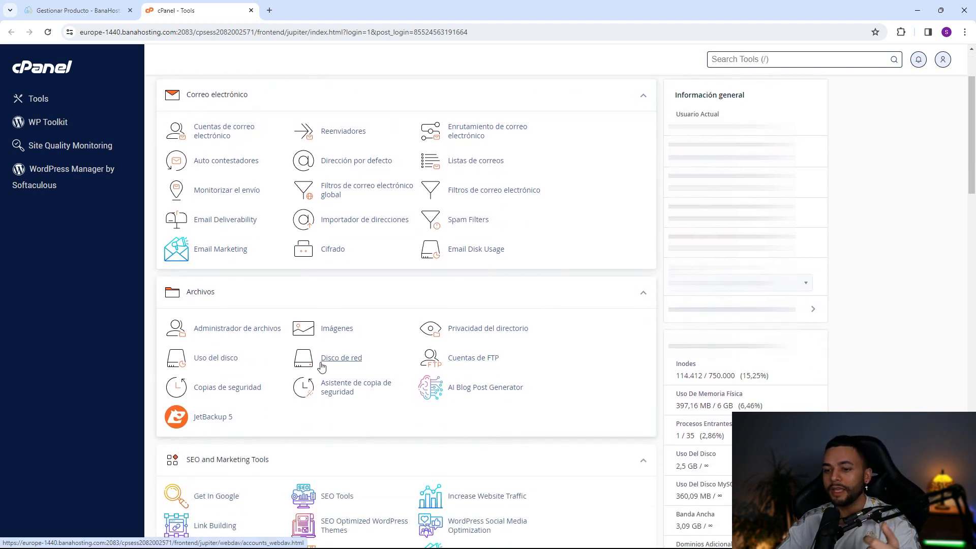
left_click(253, 336)
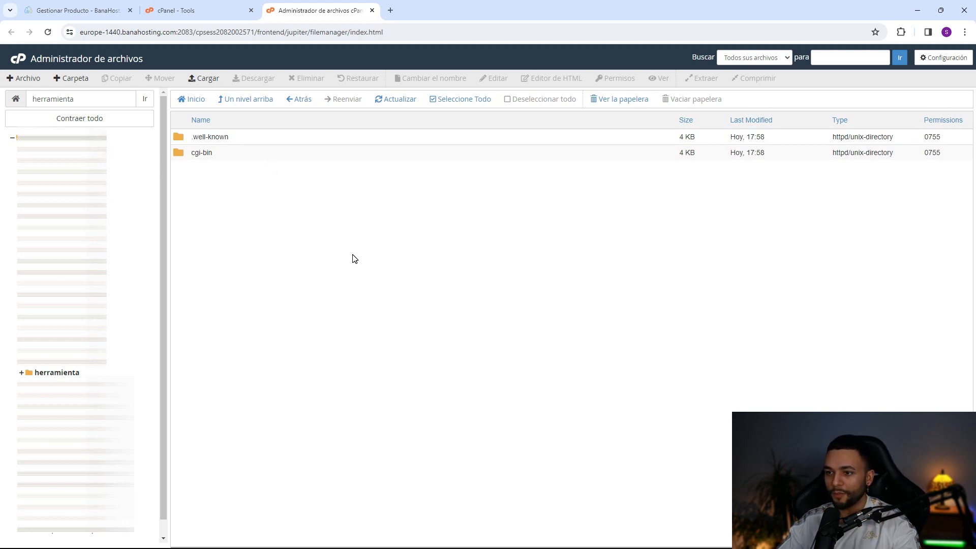
- Upload QUICKAI-CMS-4.6.zip (25.85 MB) from the local QuickAI 4.6 folder into herramienta
left_click(206, 79)
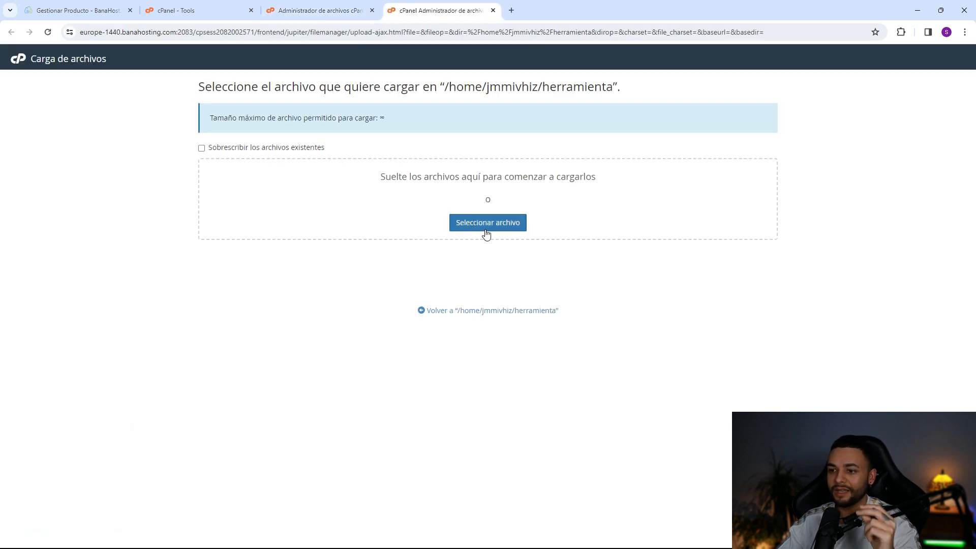
left_click(487, 228)
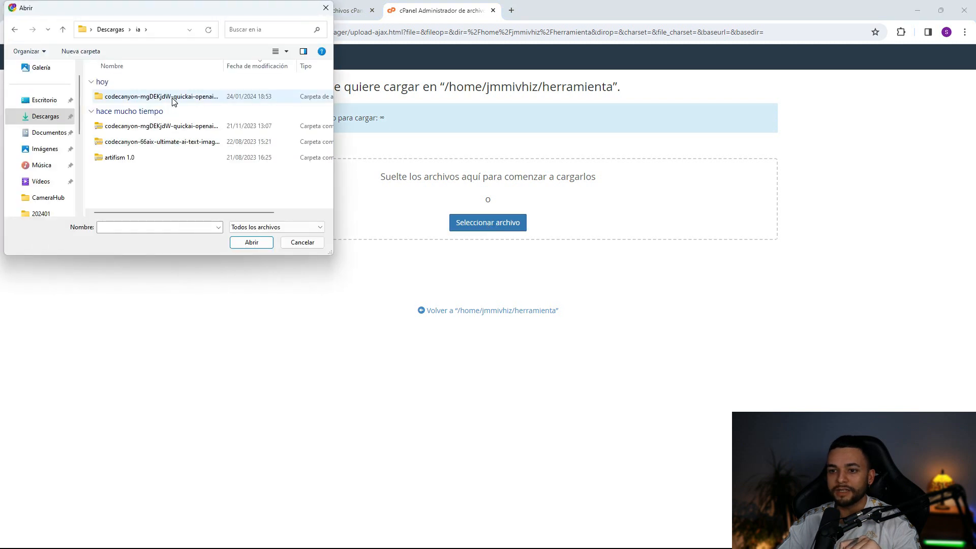
double_click(173, 98)
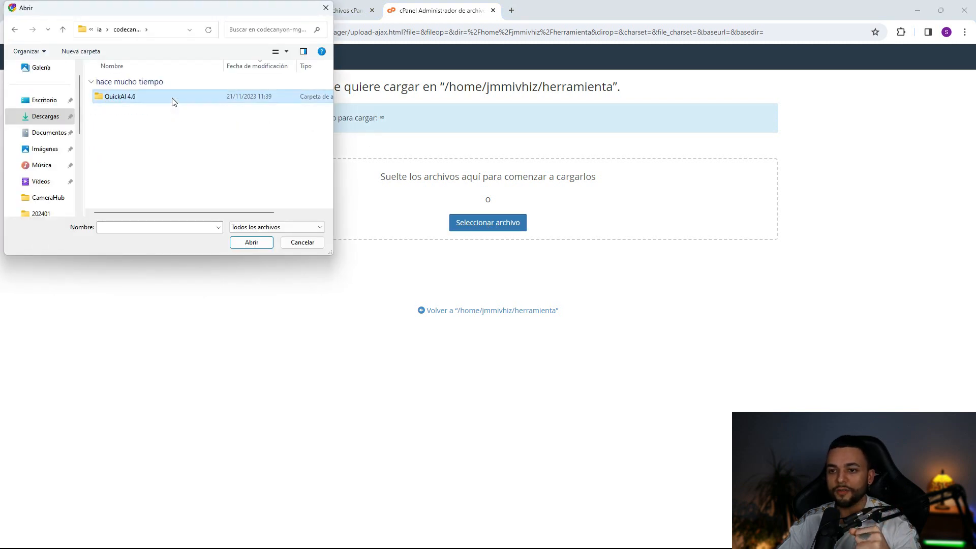
double_click(173, 99)
left_click(157, 98)
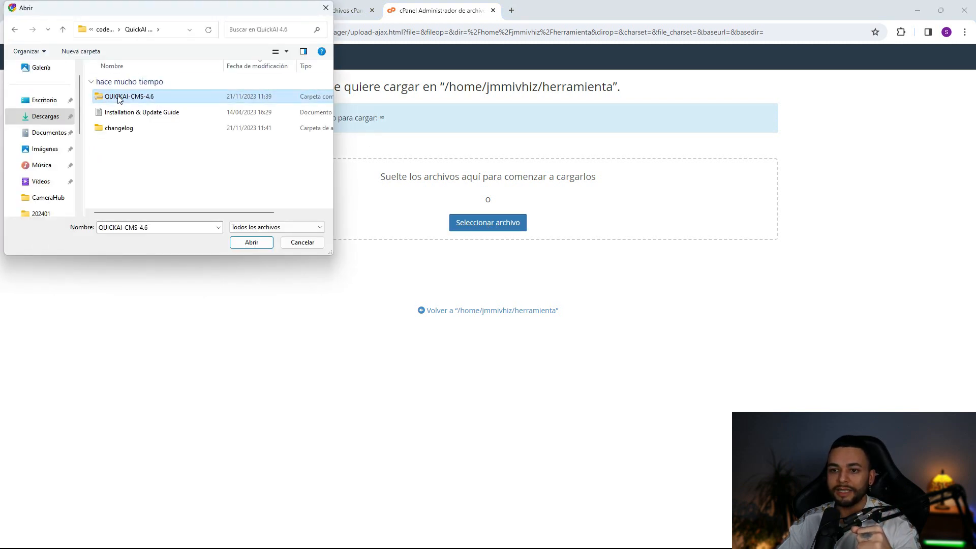
left_click(251, 244)
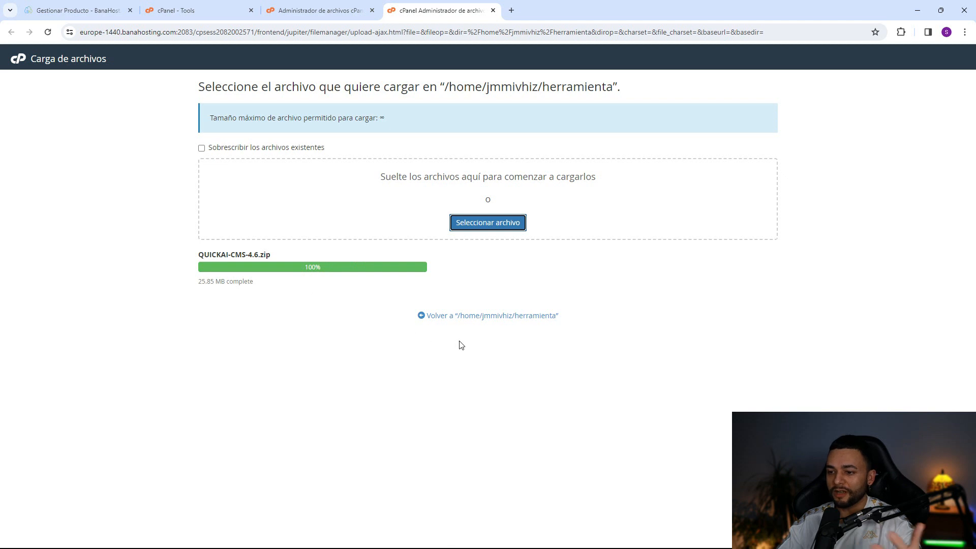
left_click(502, 317)
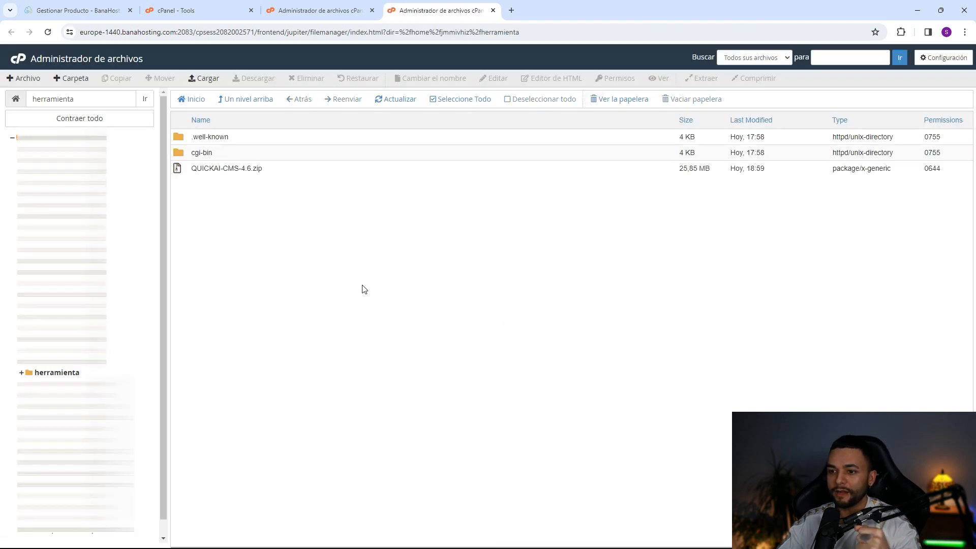
left_click(261, 169)
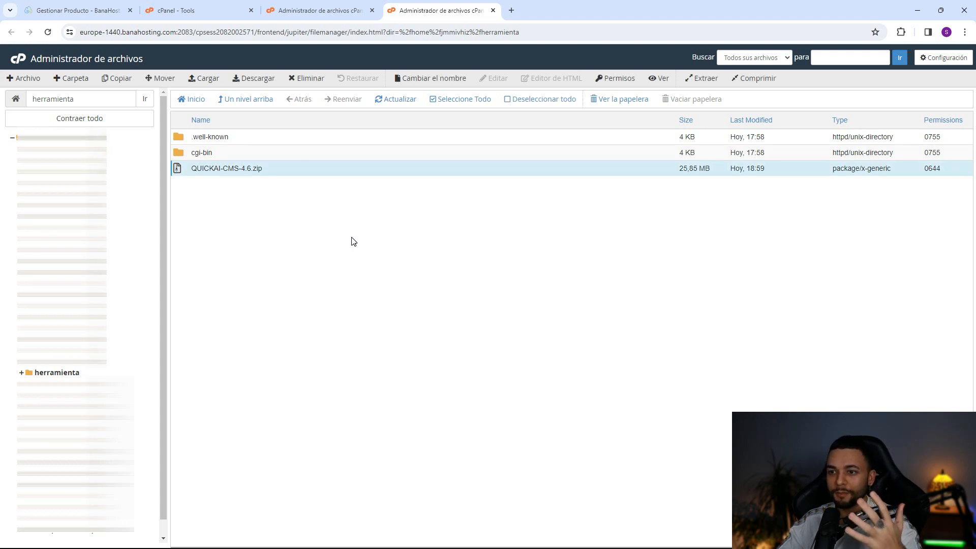
- Extract QUICKAI-CMS-4.6.zip into the /herramienta directory
left_click(688, 78)
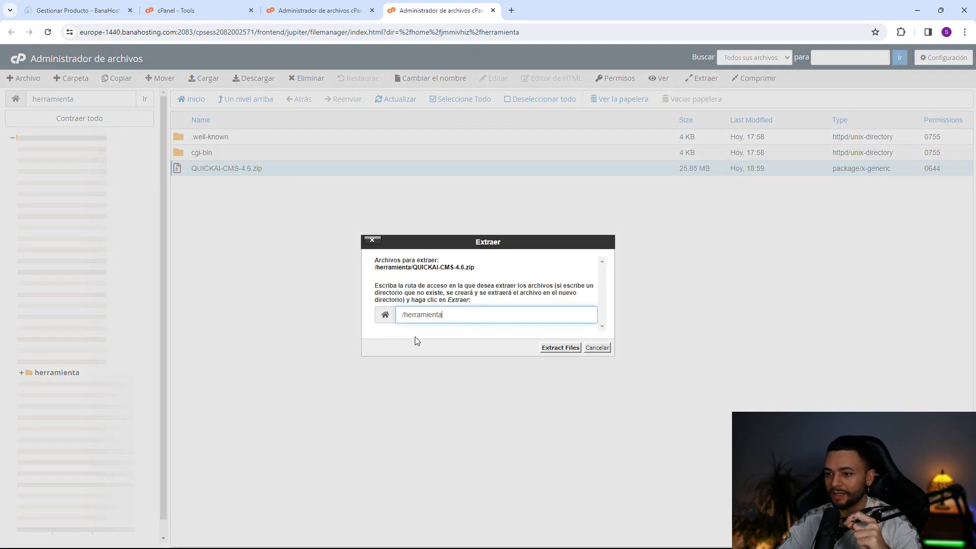
left_click(547, 348)
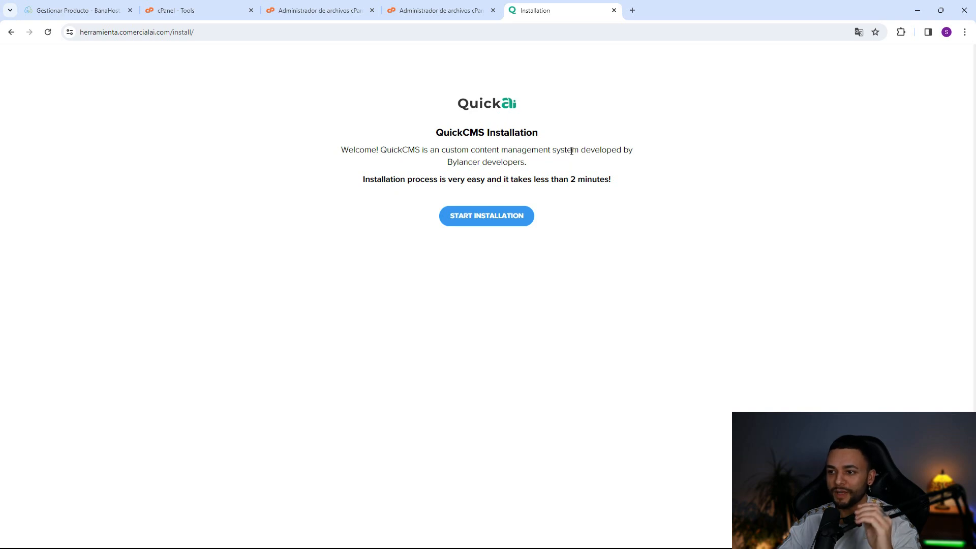
- Start the QuickAI installation, accept the agreement, and review the PHP 7.4.33 requirement failure
left_click(501, 220)
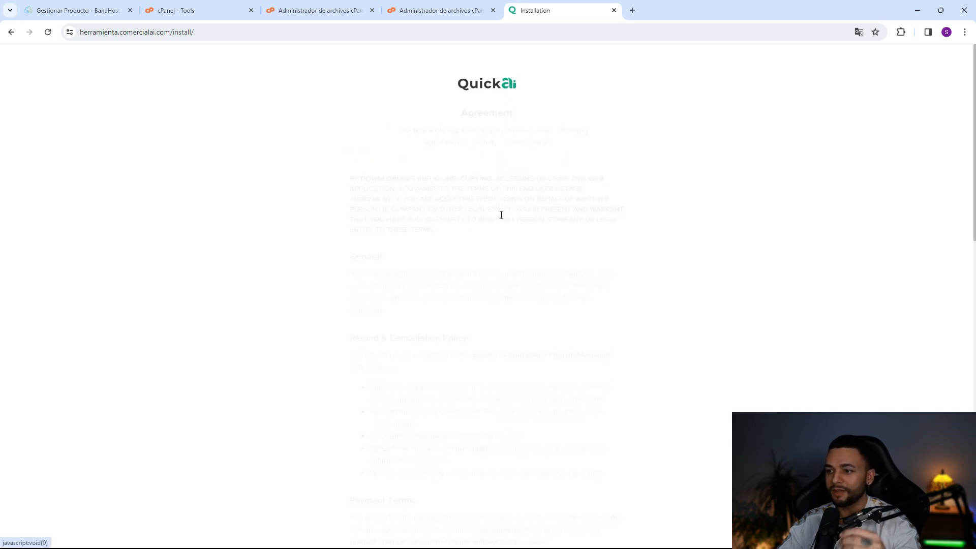
scroll(501, 219, "down", 6)
scroll(519, 220, "down", 10)
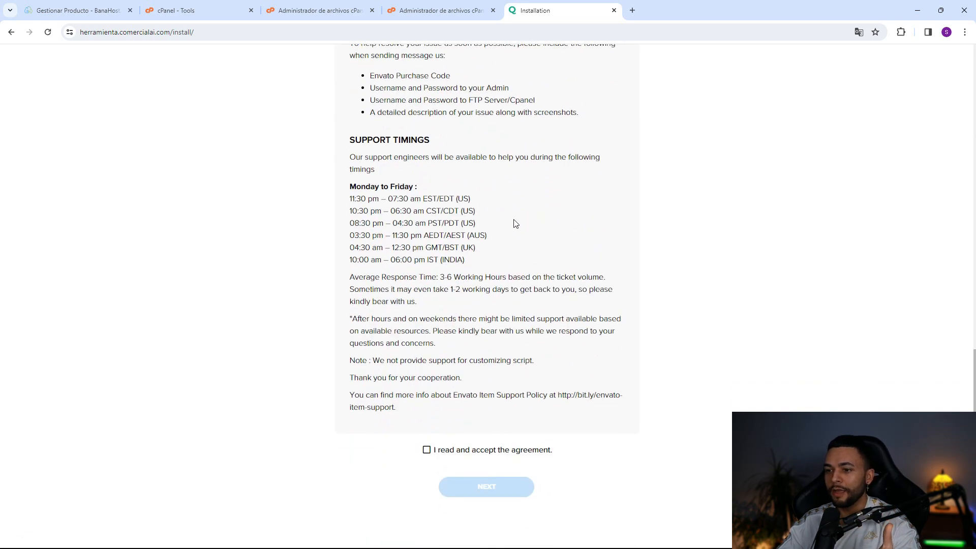
left_click(427, 450)
left_click(467, 481)
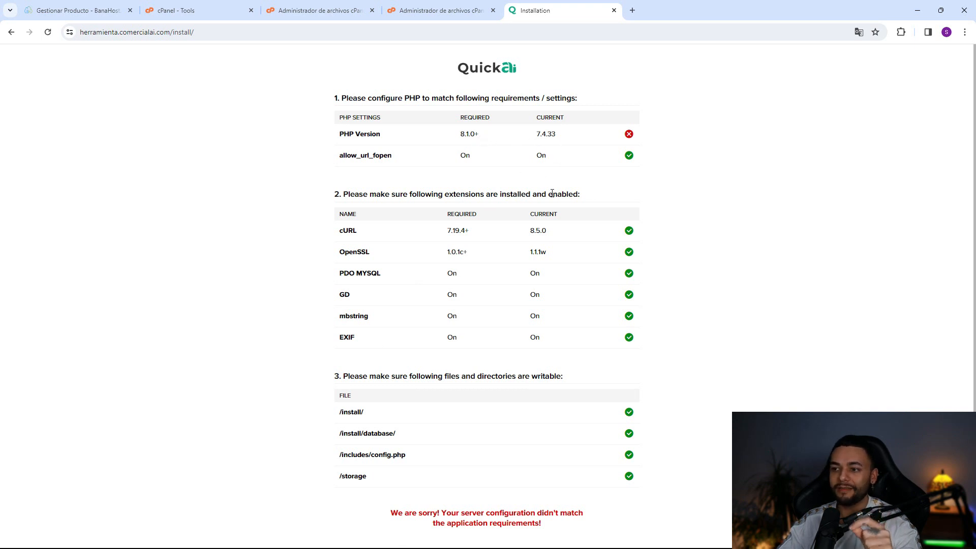
scroll(537, 409, "down", 1)
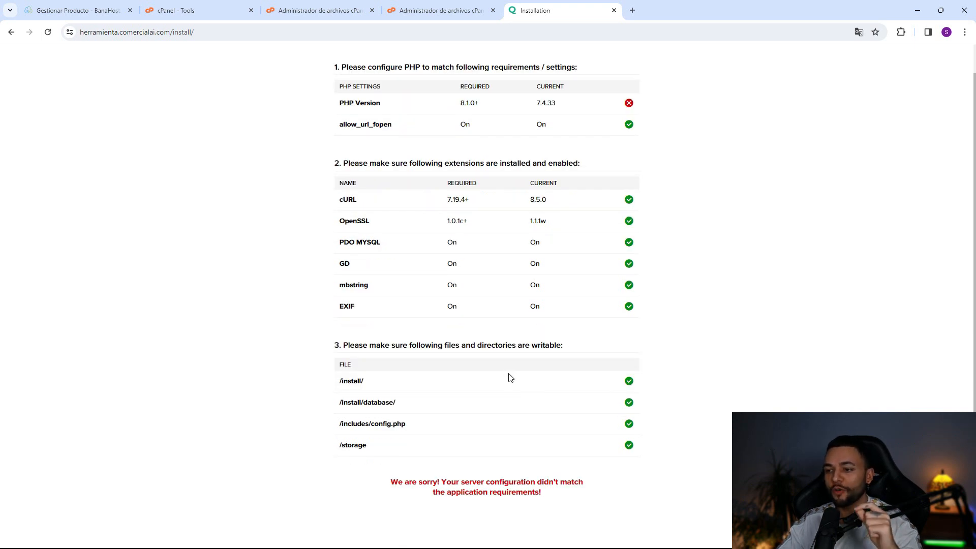
scroll(515, 329, "up", 1)
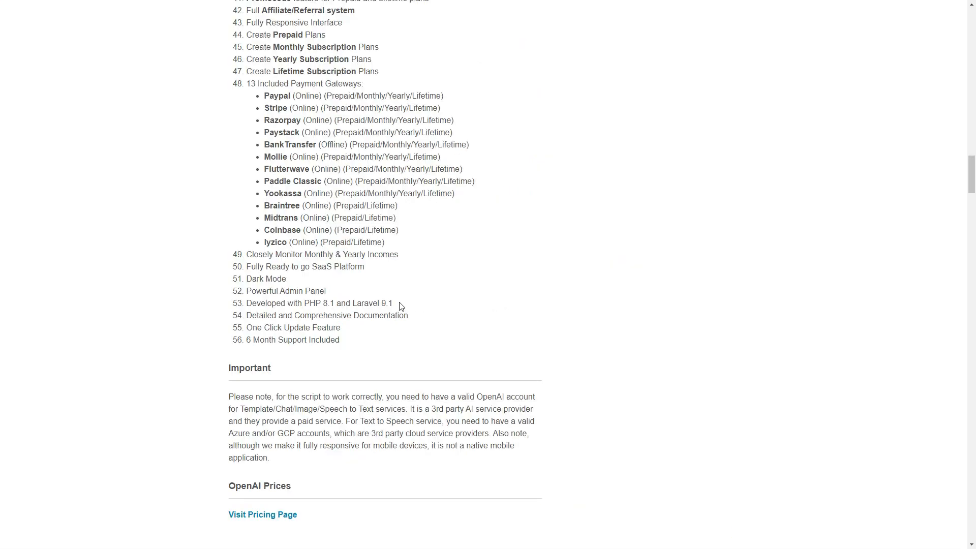
- Highlight the 'Developed with PHP 8.1 and Laravel 9.1' line on the CodeCanyon page
left_click_drag(399, 305, 248, 311)
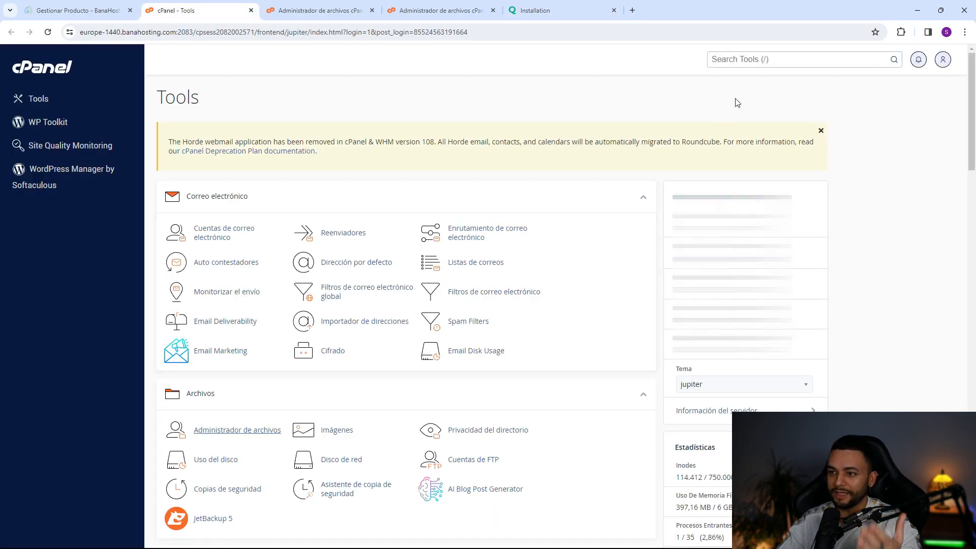
- Search tools for 'php', open Administrador MultiPHP, and tick herramienta.comercialai.com
left_click(751, 60)
type("php")
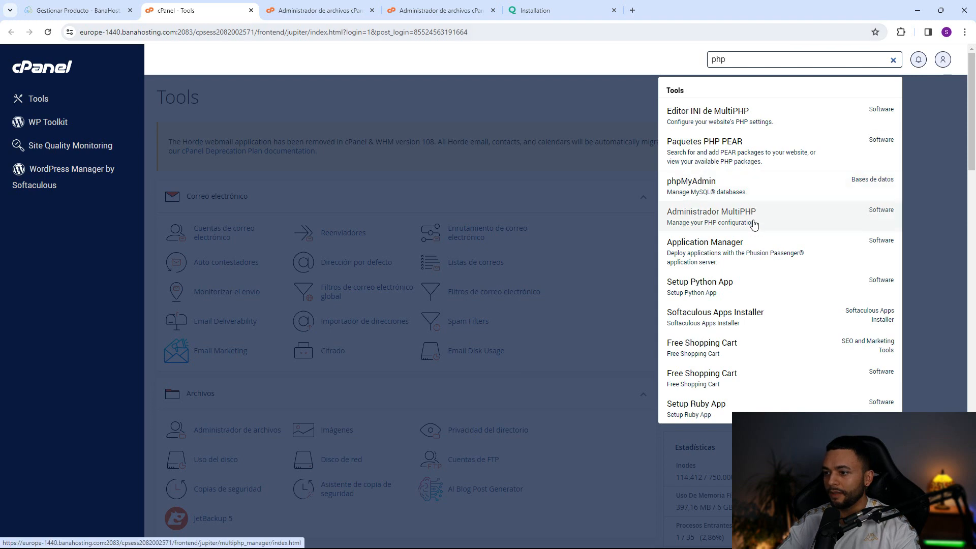
left_click(766, 219)
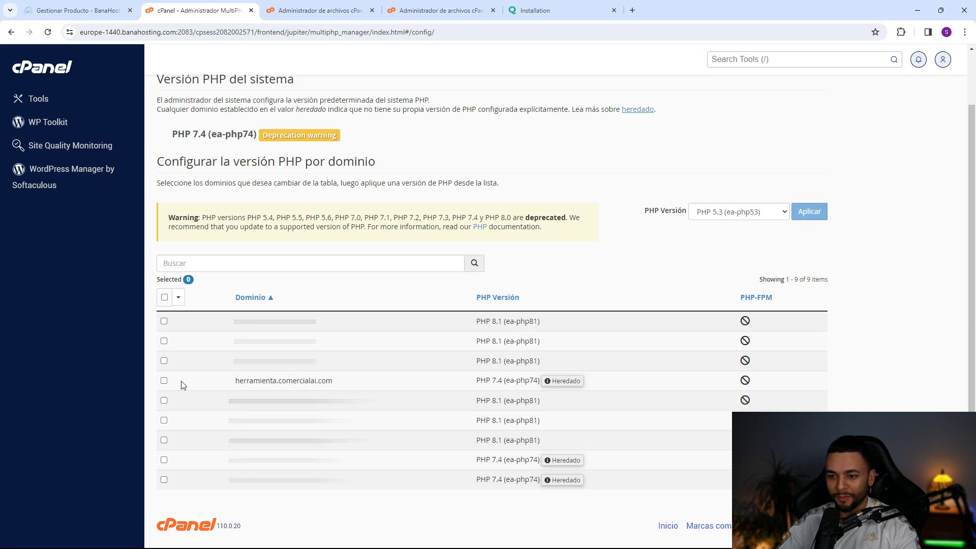
left_click(164, 381)
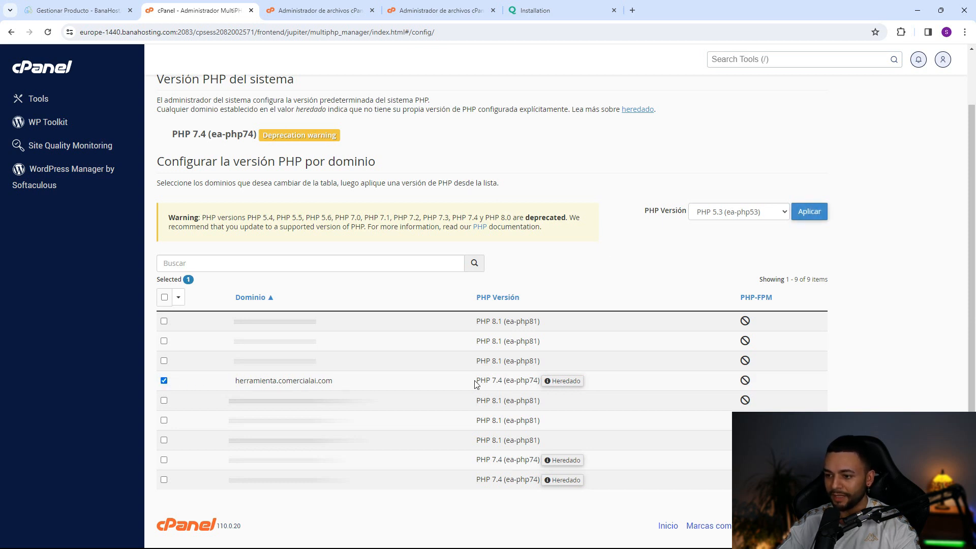
- Apply PHP 8.1 (ea-php81) to herramienta.comercialai.com and return to the installer
left_click(740, 213)
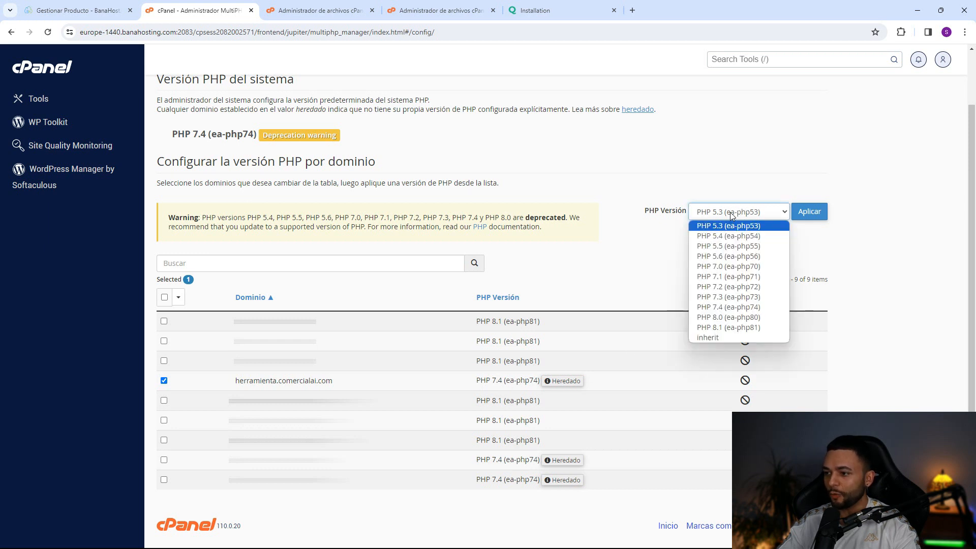
left_click(720, 329)
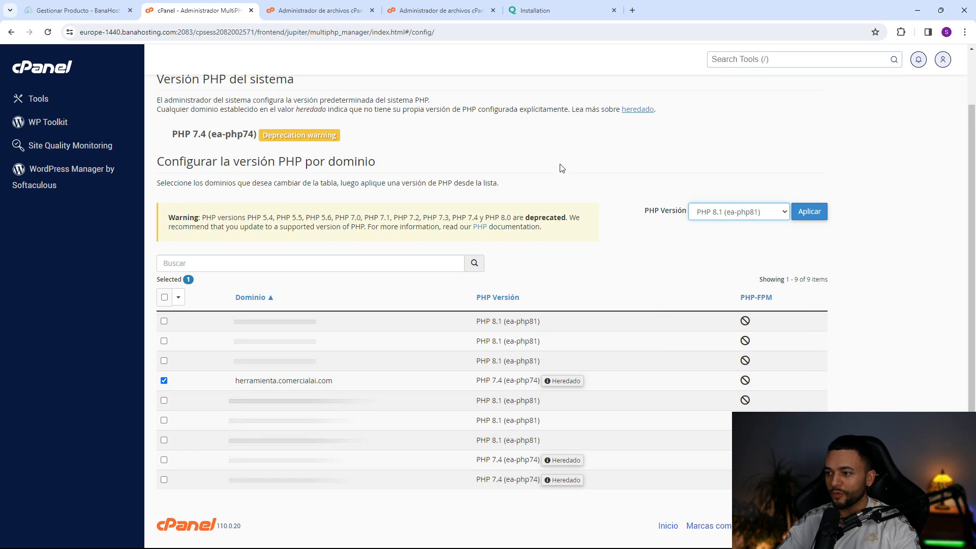
left_click(536, 10)
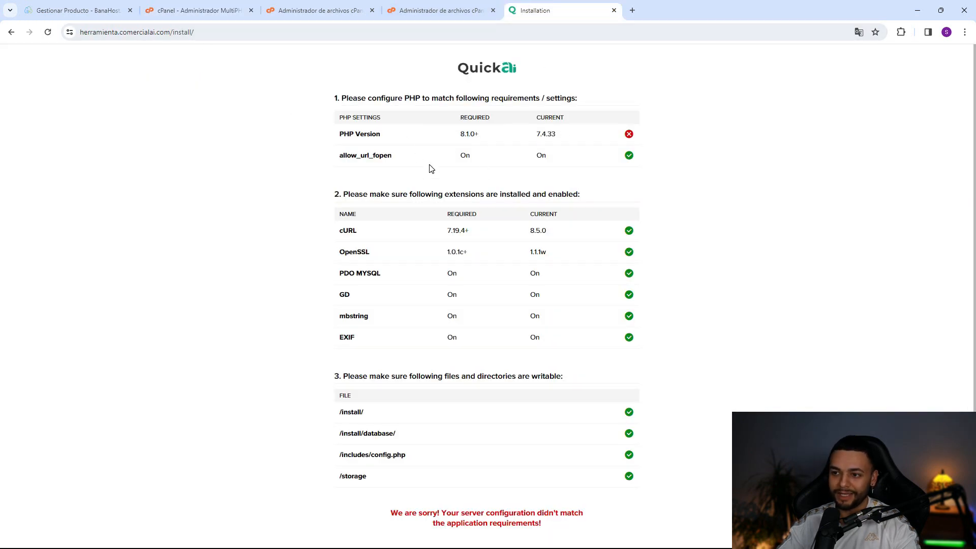
left_click(196, 10)
left_click(805, 217)
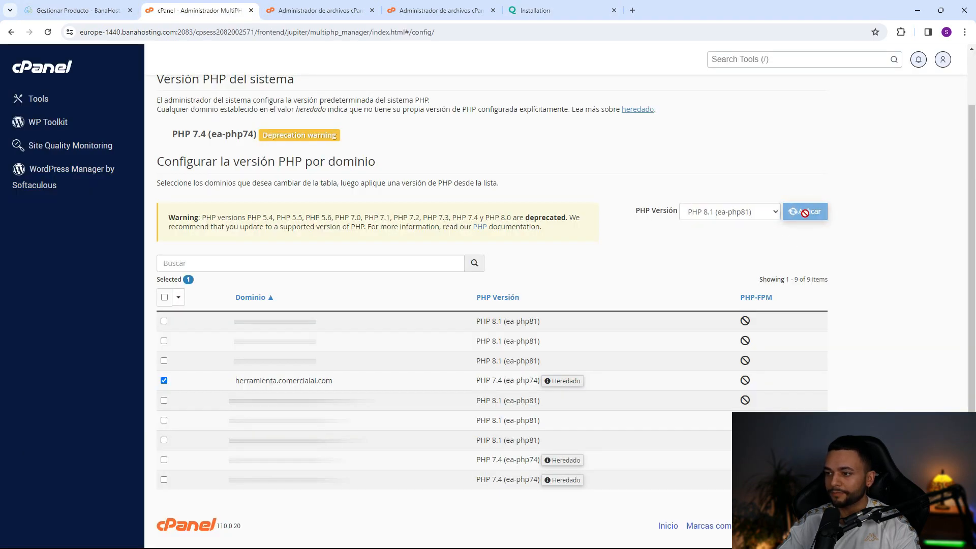
left_click(539, 10)
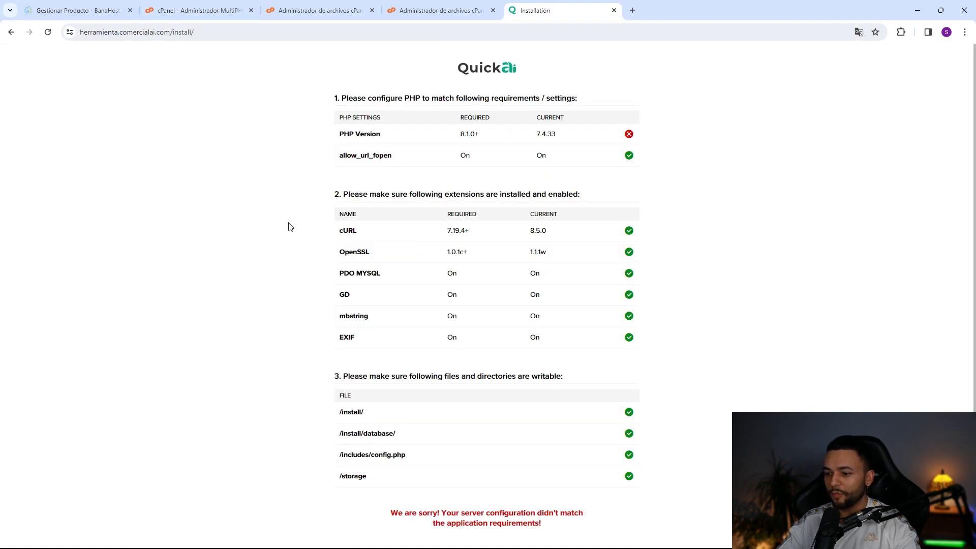
- Reload the installer, accept the agreement again, and pass all requirements on PHP 8.1.27
key("F5")
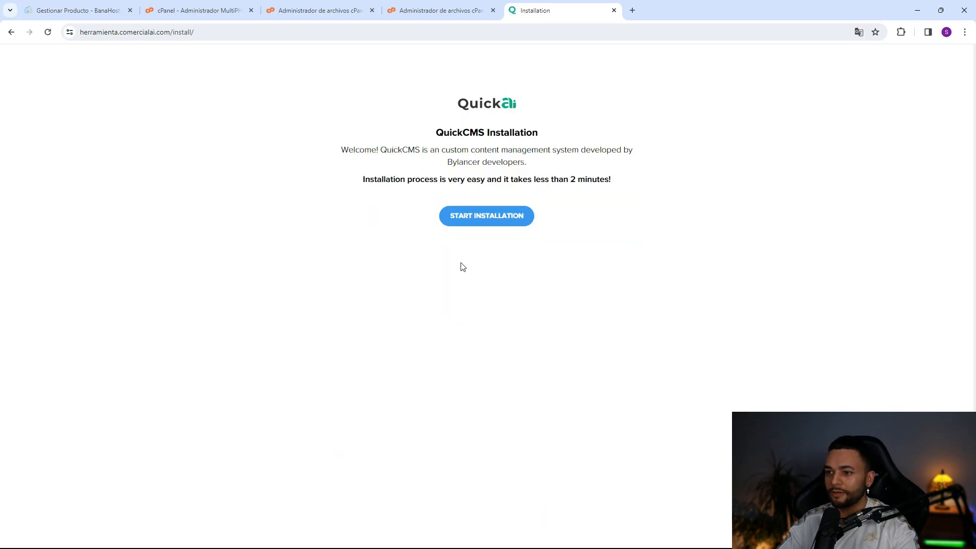
left_click(477, 220)
scroll(428, 329, "down", 15)
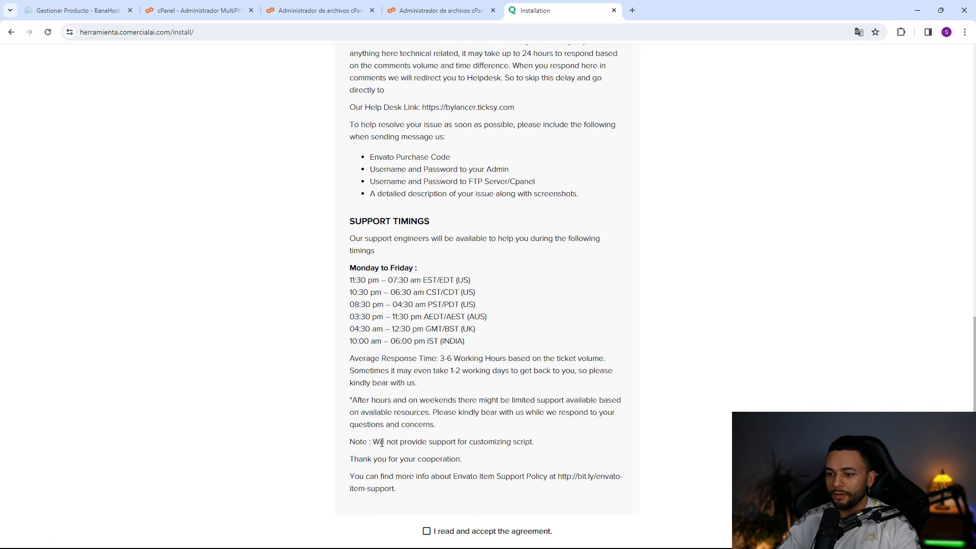
scroll(381, 443, "down", 2)
left_click(428, 450)
left_click(496, 488)
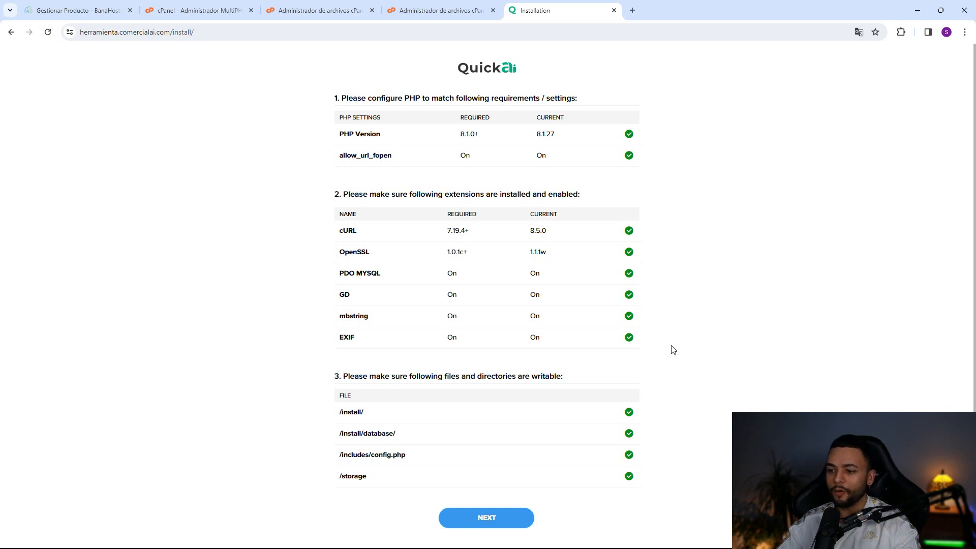
- Continue past the passed requirements check and begin the purchase code and database form
left_click(507, 517)
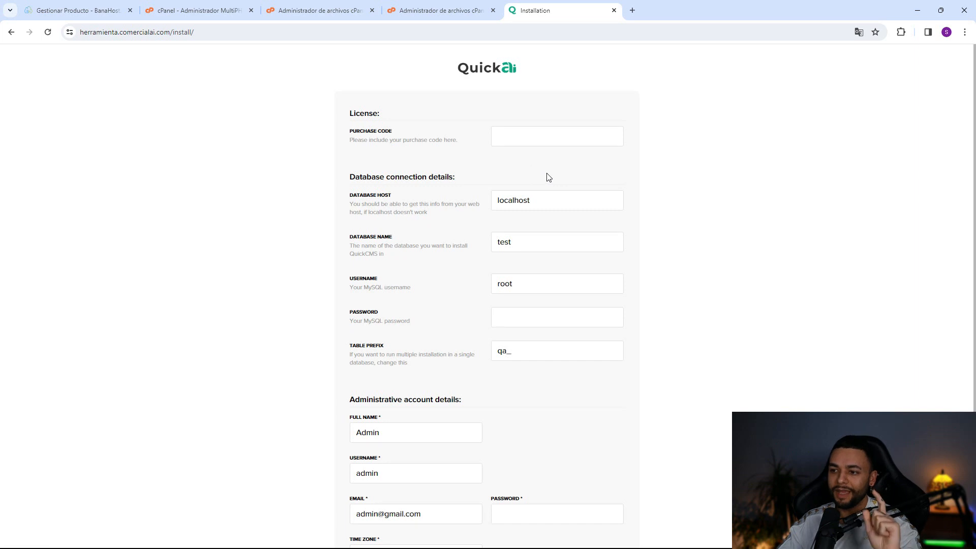
left_click(536, 136)
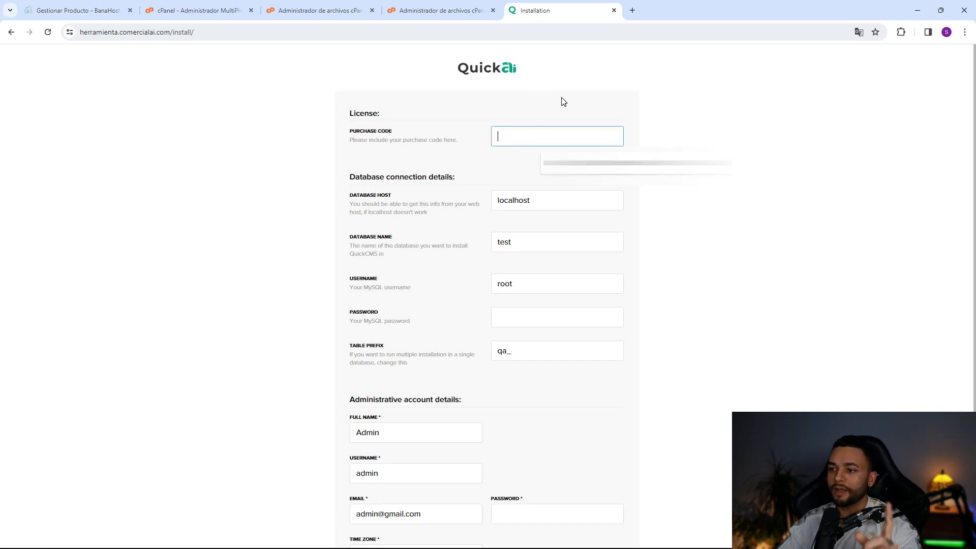
scroll(658, 190, "down", 2)
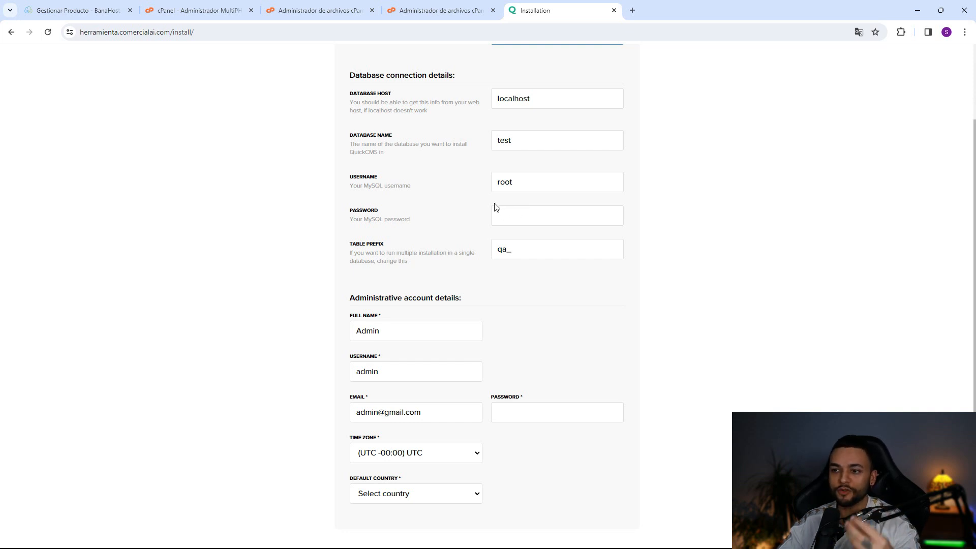
- Find Bases de datos MySQL with a 'mysql' search and create the database 'herramienta'
left_click(741, 64)
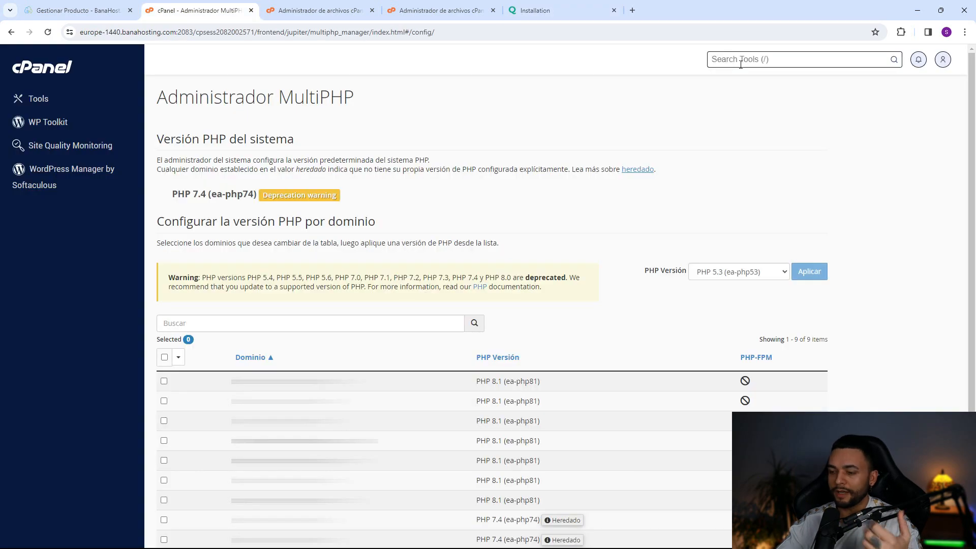
type("my")
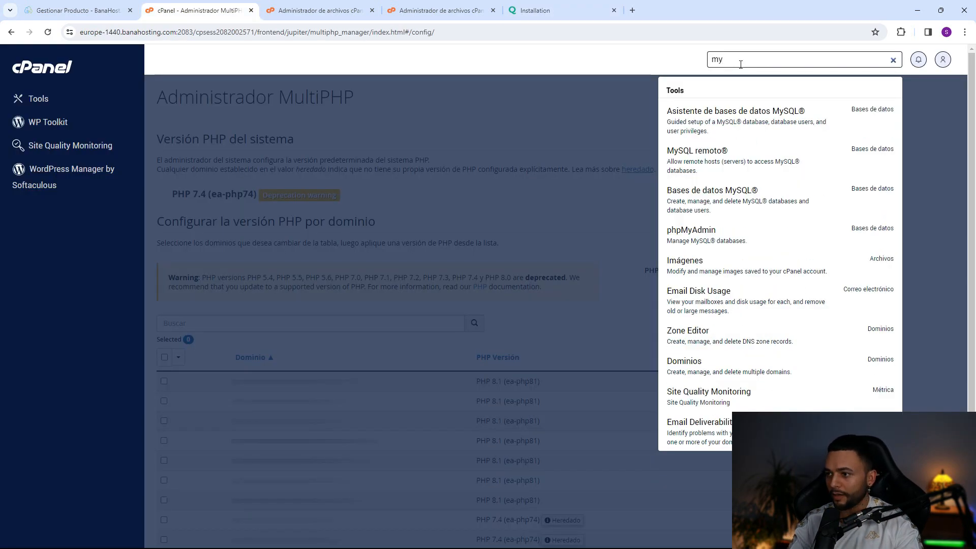
type("sqñ")
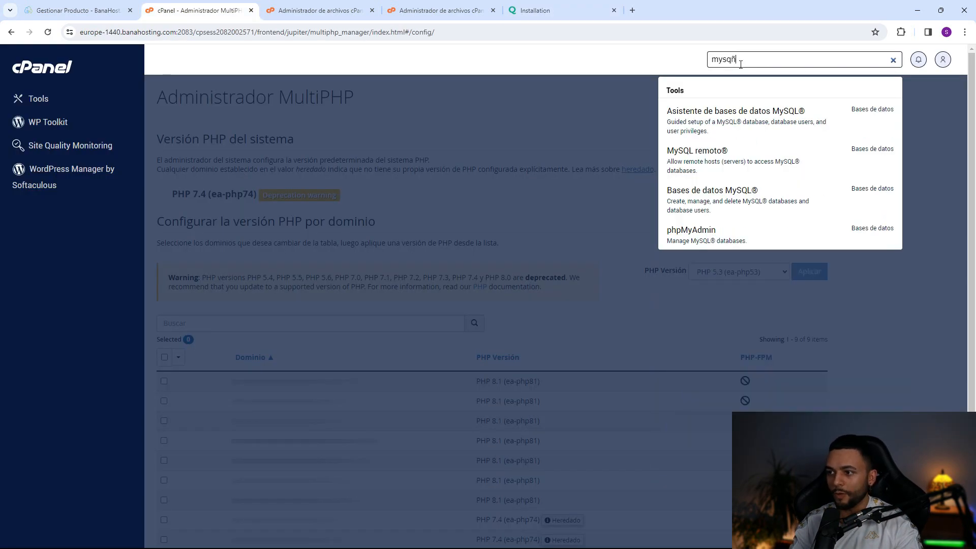
key("BackSpace")
type("l")
left_click(752, 203)
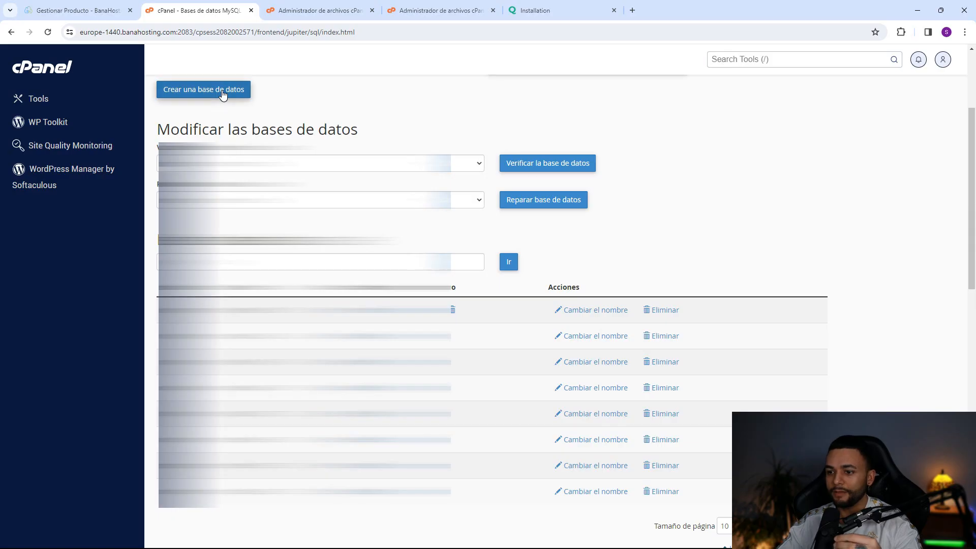
left_click(223, 94)
type("herramien")
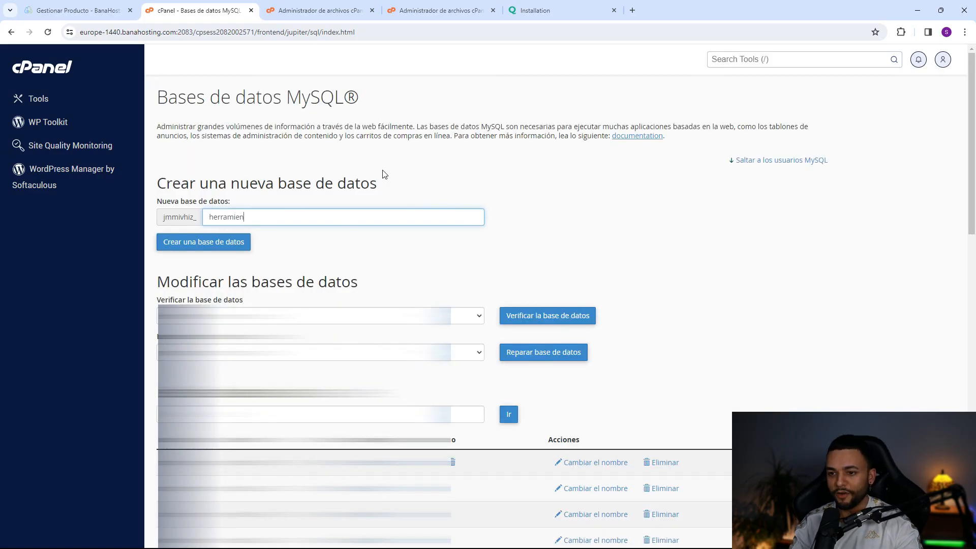
type("ta")
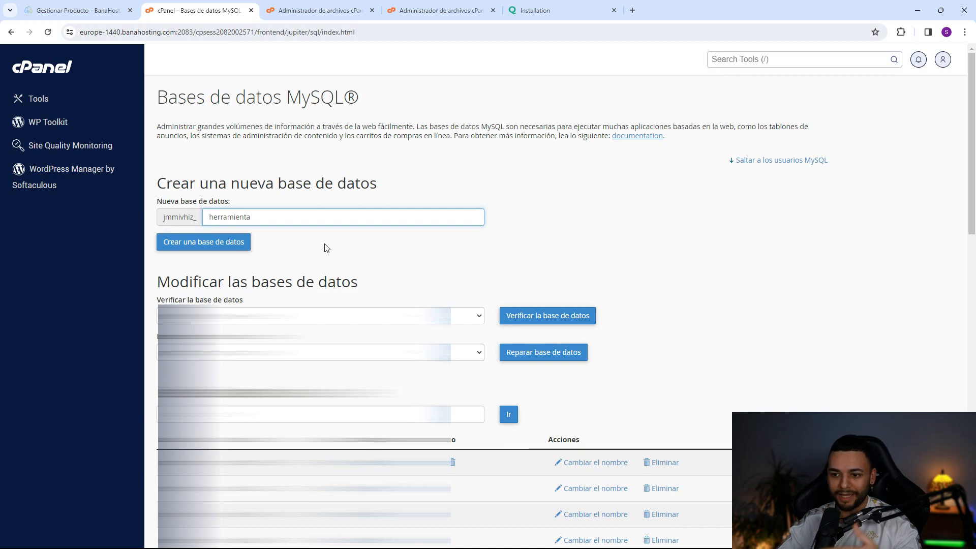
left_click(244, 248)
left_click(495, 176)
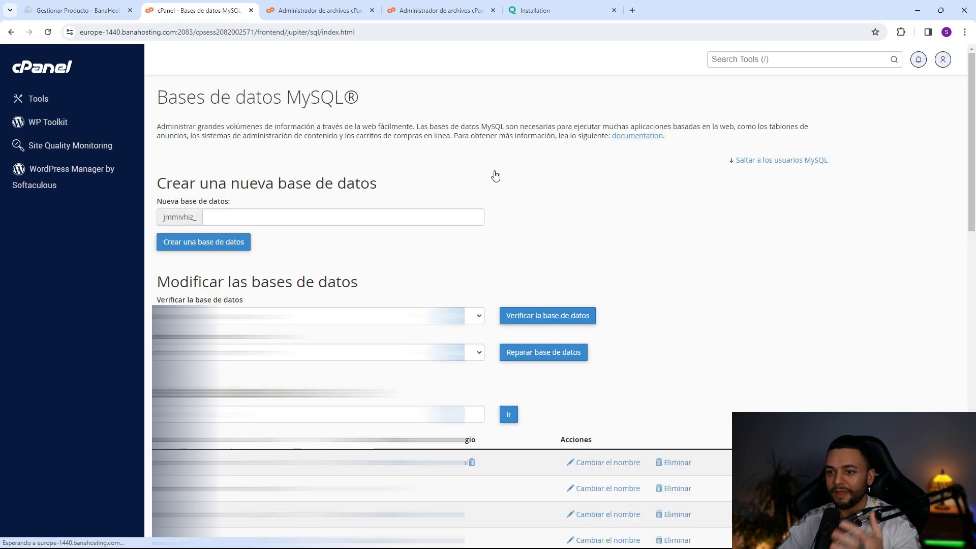
scroll(242, 295, "down", 4)
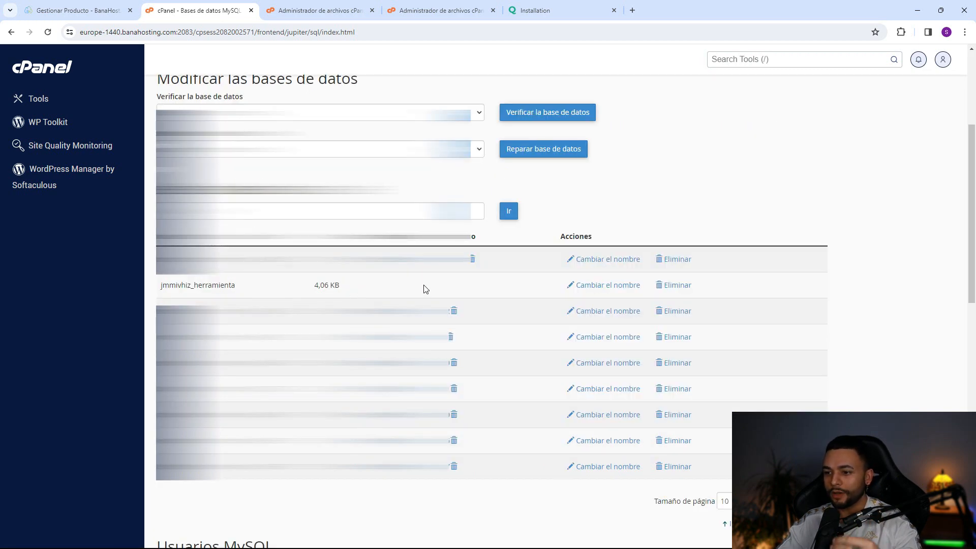
- Create the MySQL user 'adminherramienta' with a generated strong password
scroll(320, 246, "down", 7)
left_click(321, 246)
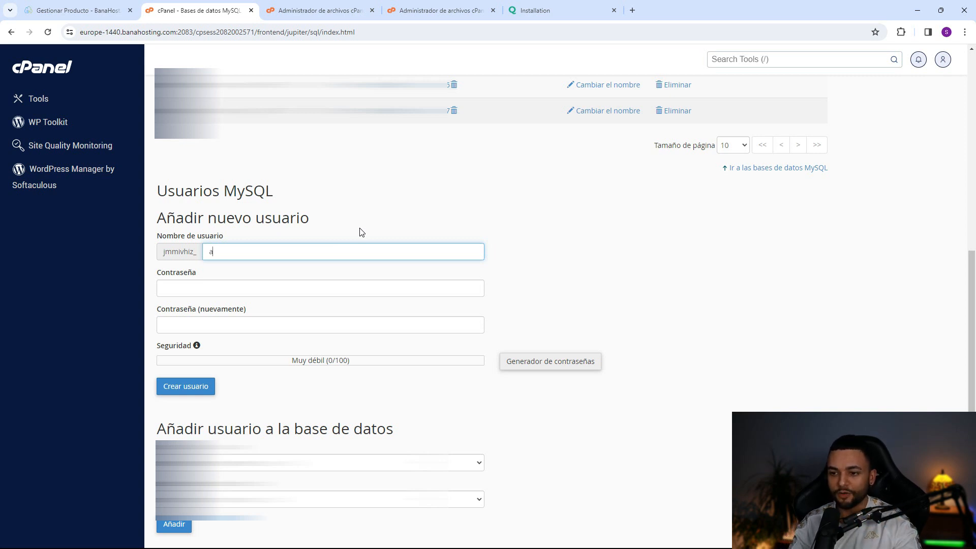
type("admin")
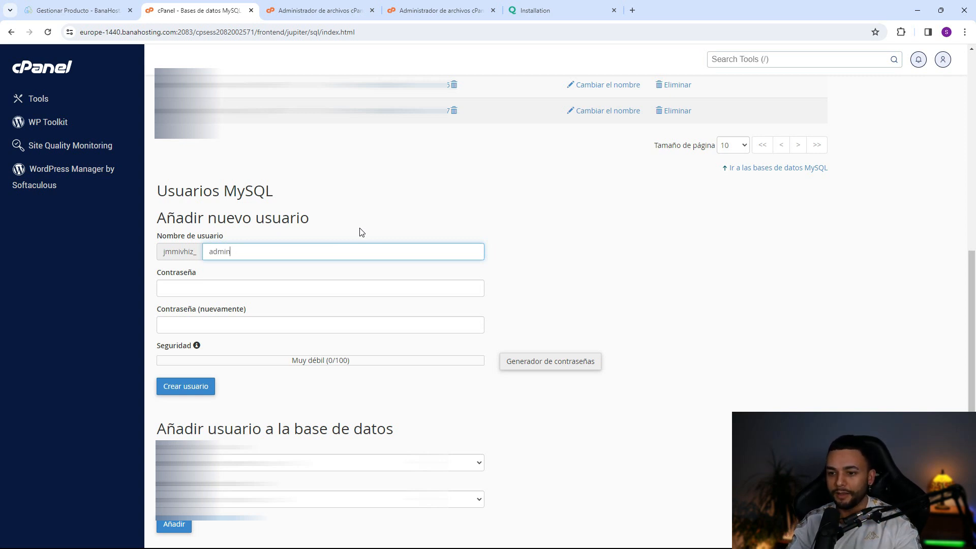
type("herramienta")
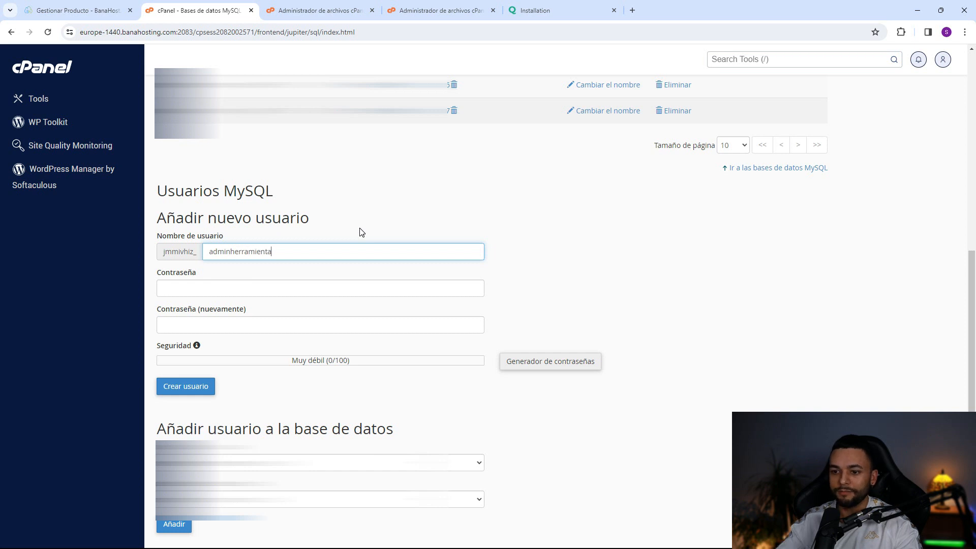
left_click(235, 281)
left_click(514, 362)
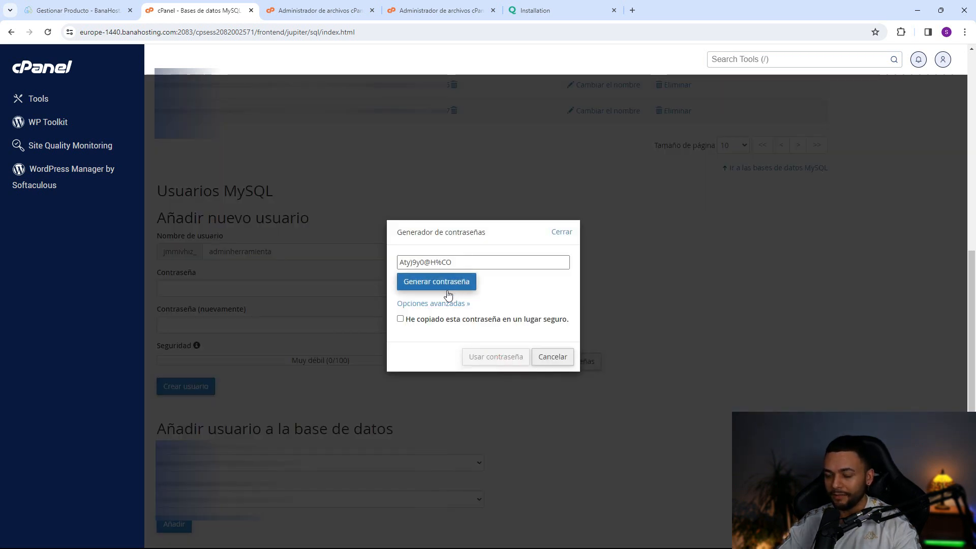
left_click(401, 319)
left_click(496, 356)
scroll(214, 213, "down", 2)
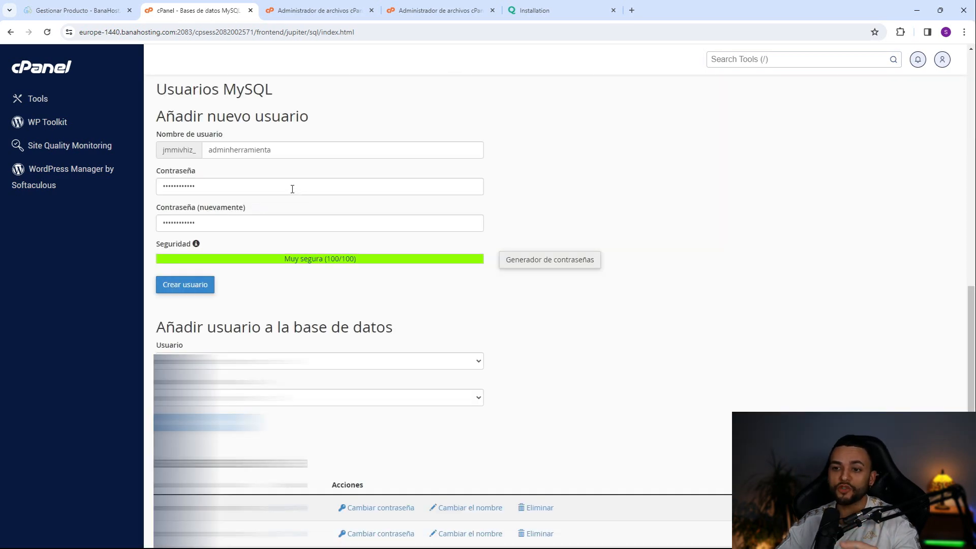
left_click(206, 286)
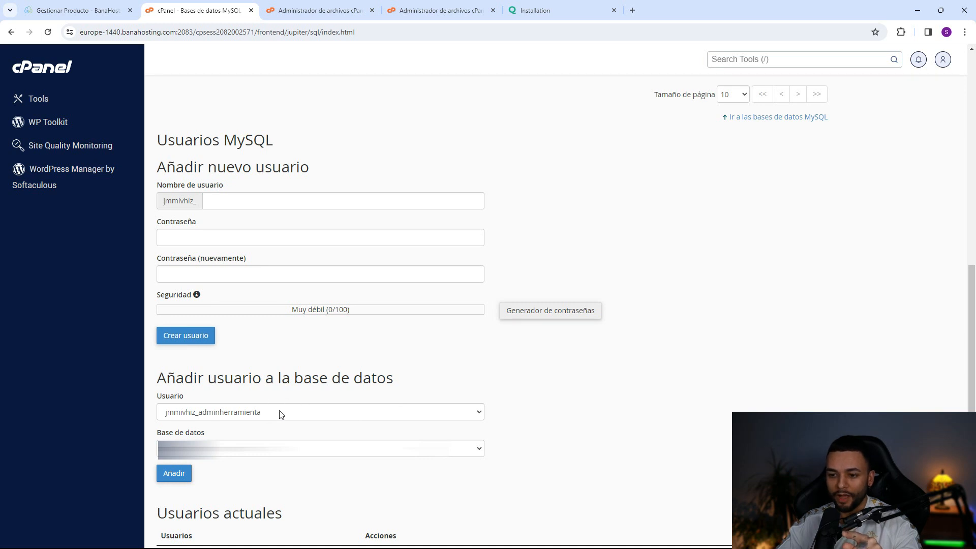
- Add the adminherramienta user to the herramienta database
left_click(349, 454)
left_click(212, 452)
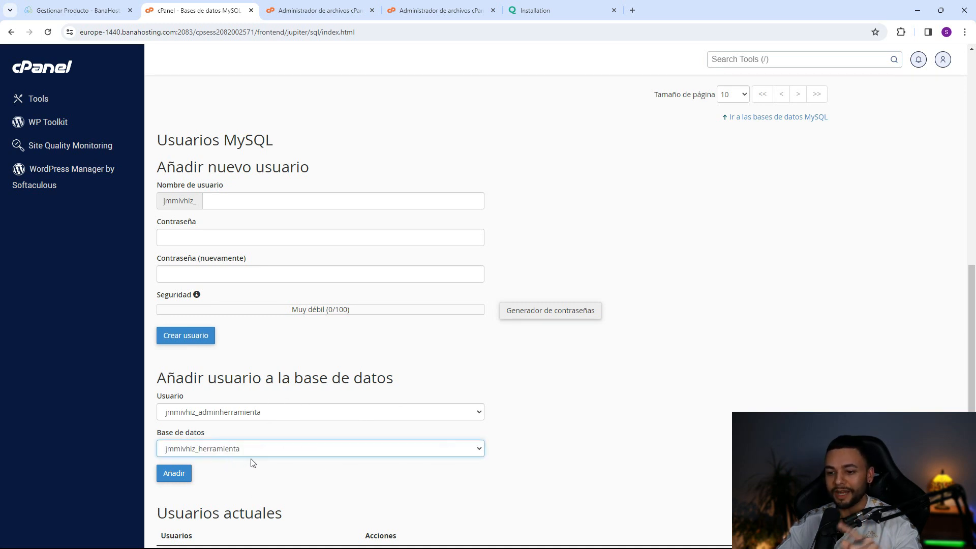
left_click(179, 475)
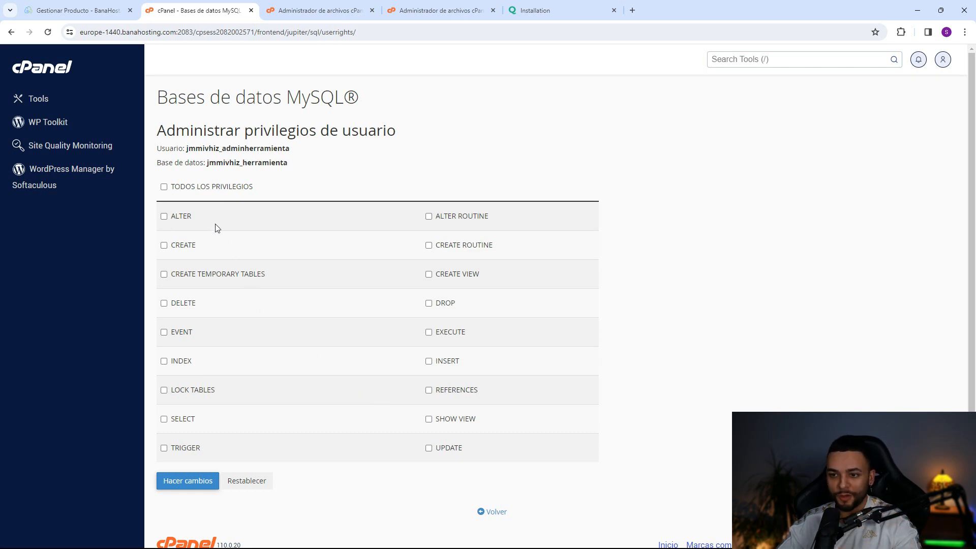
- Grant adminherramienta TODOS LOS PRIVILEGIOS on the herramienta database and save the changes
left_click(202, 192)
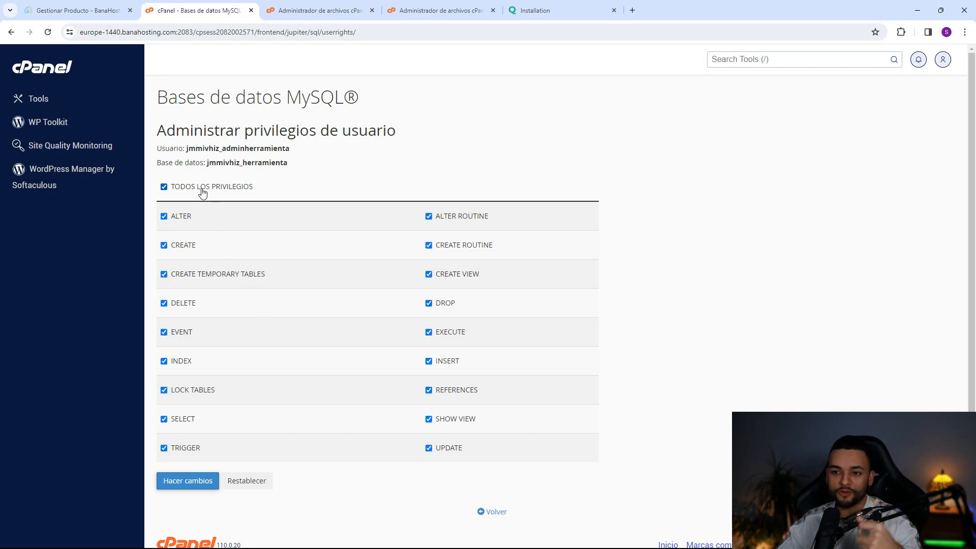
left_click(198, 487)
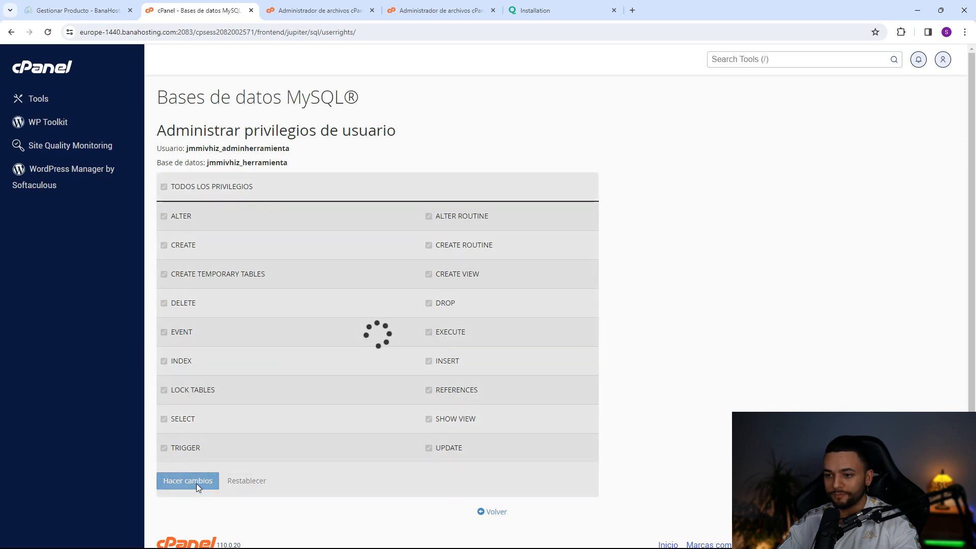
left_click(536, 10)
- Paste the MySQL password into the installer and replace root with the cPanel database username
left_click(537, 220)
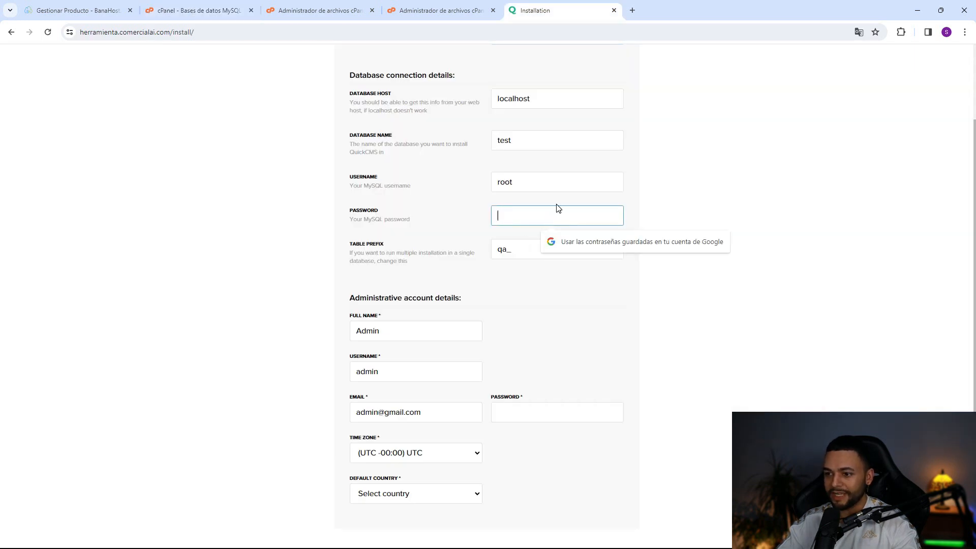
key("ctrl+v")
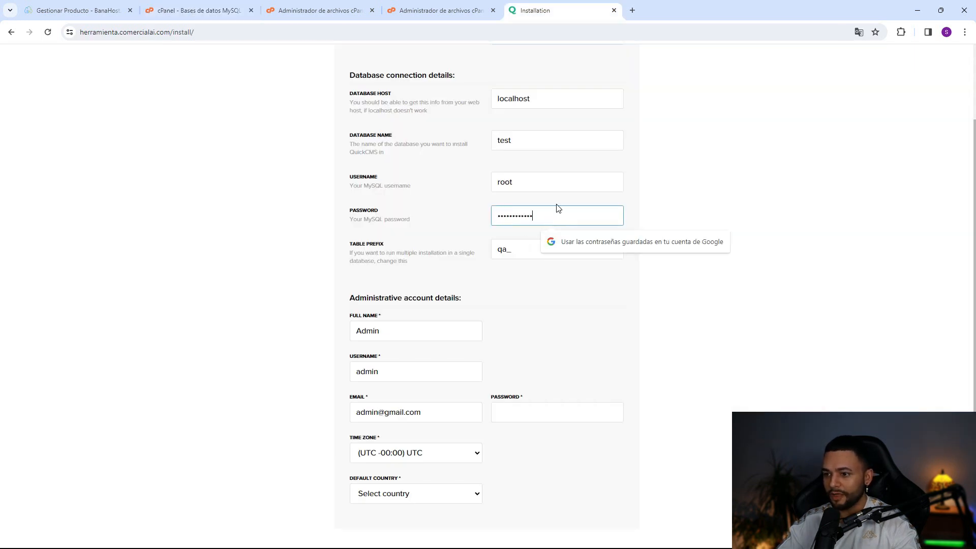
left_click(198, 10)
left_click_drag(290, 149, 186, 149)
key("ctrl+c")
right_click(187, 151)
left_click(212, 161)
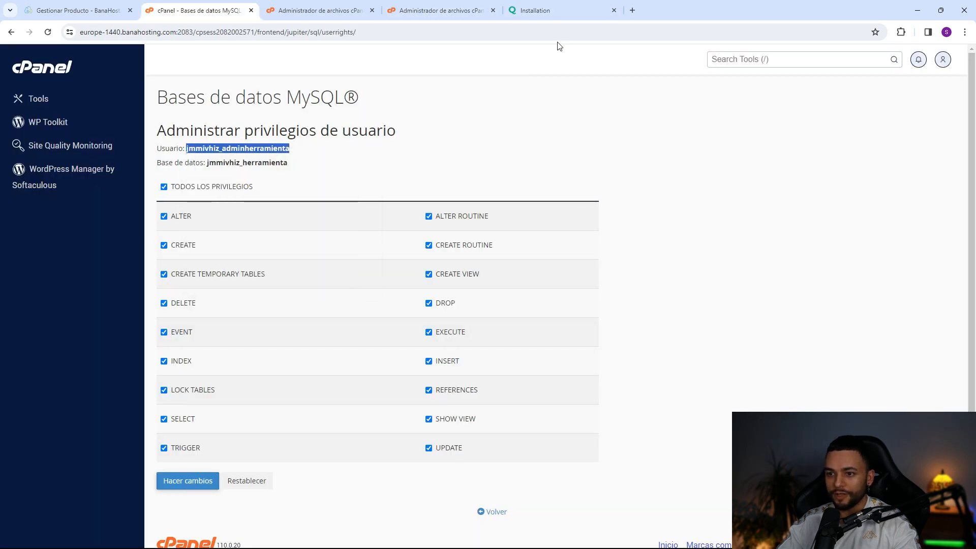
left_click(559, 10)
triple_click(518, 189)
key("ctrl+v")
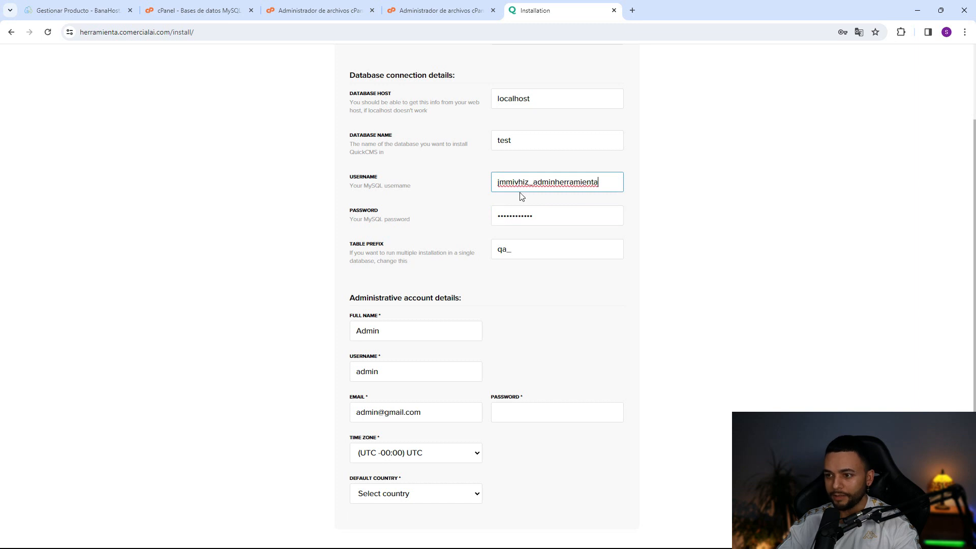
- Replace test with the database name jmmivhiz_herramienta copied from cPanel
left_click(201, 10)
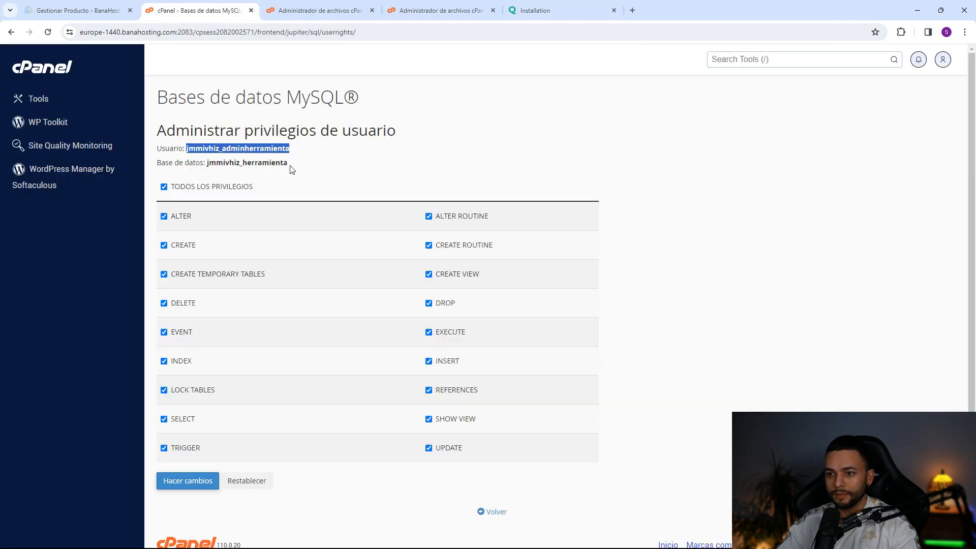
left_click_drag(289, 163, 209, 165)
right_click(212, 165)
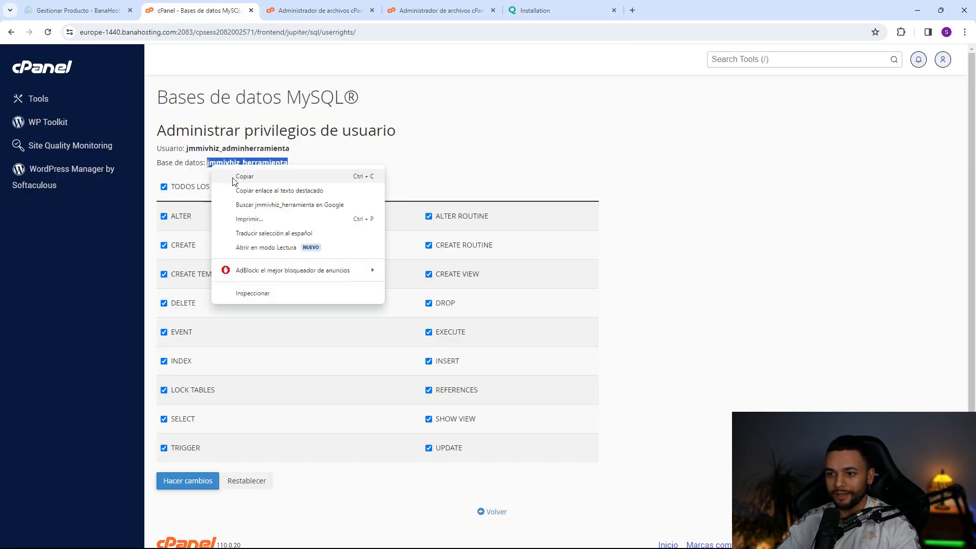
left_click(239, 176)
left_click(559, 10)
key("shift+Tab")
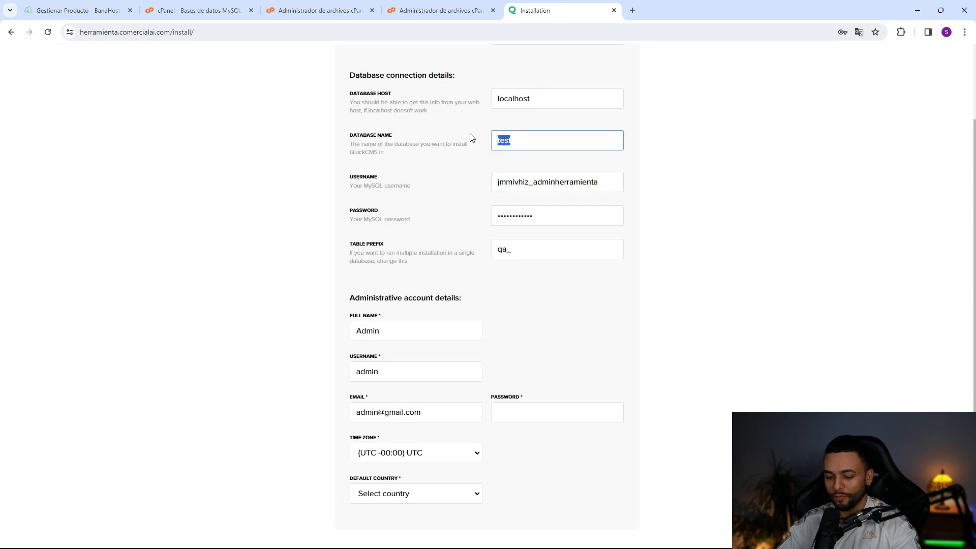
key("ctrl+v")
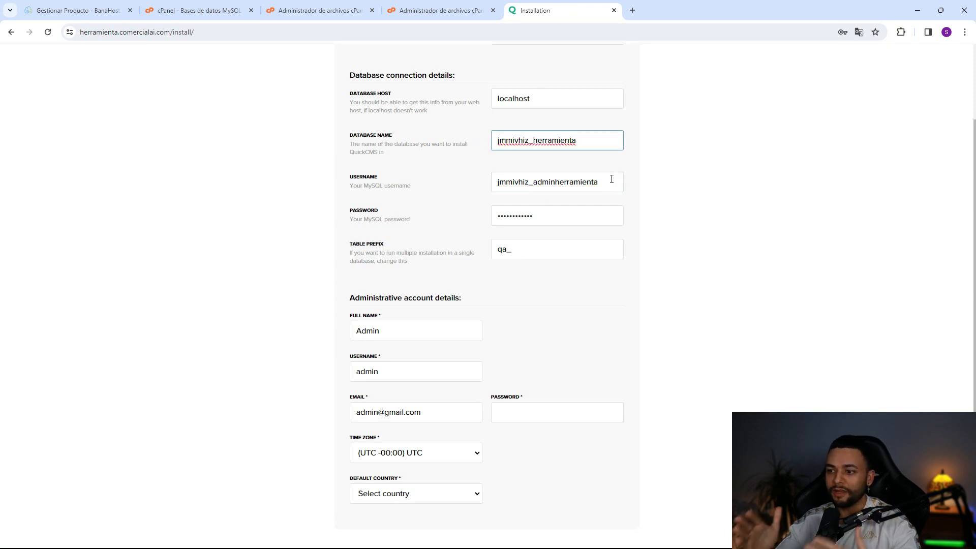
scroll(605, 191, "down", 2)
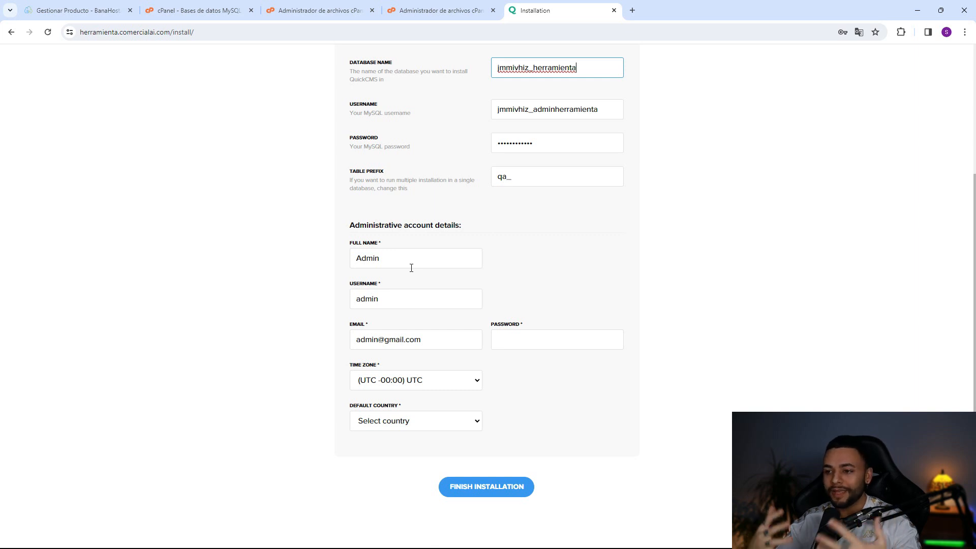
- Enter the administrator's full name, username, e-mail and password
double_click(401, 261)
key("BackSpace")
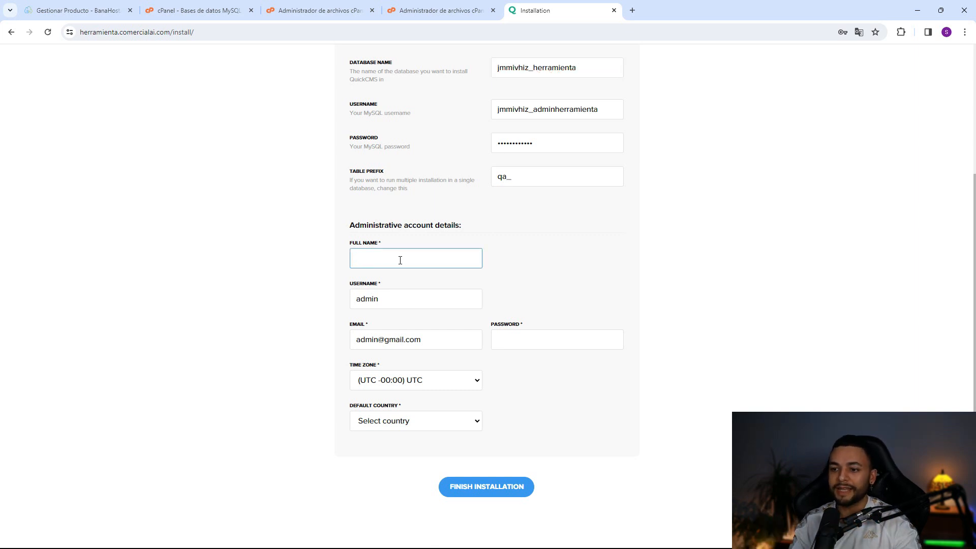
type("sergio")
key("Tab")
type("a")
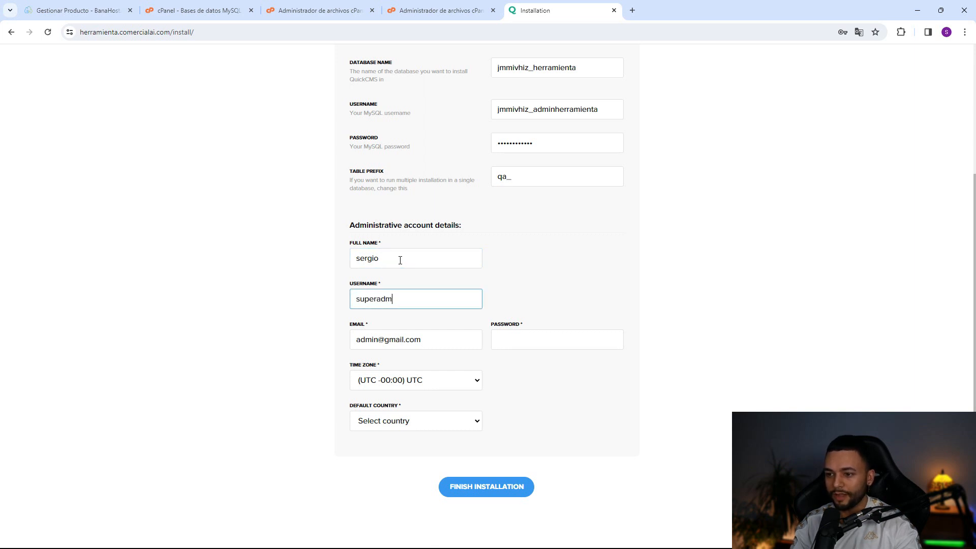
key("Tab")
left_click(509, 335)
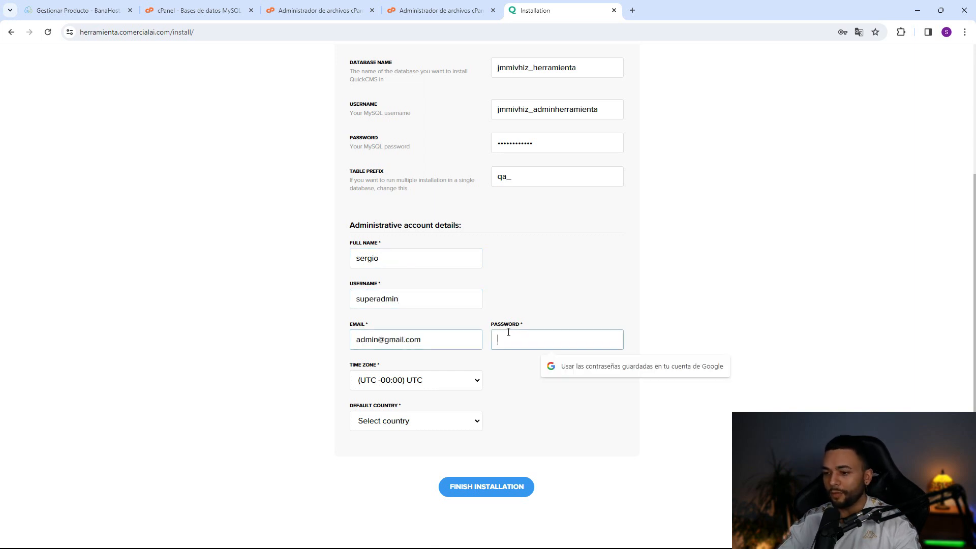
type("••")
- Choose Spain as the default country and finish the installation
left_click(421, 426)
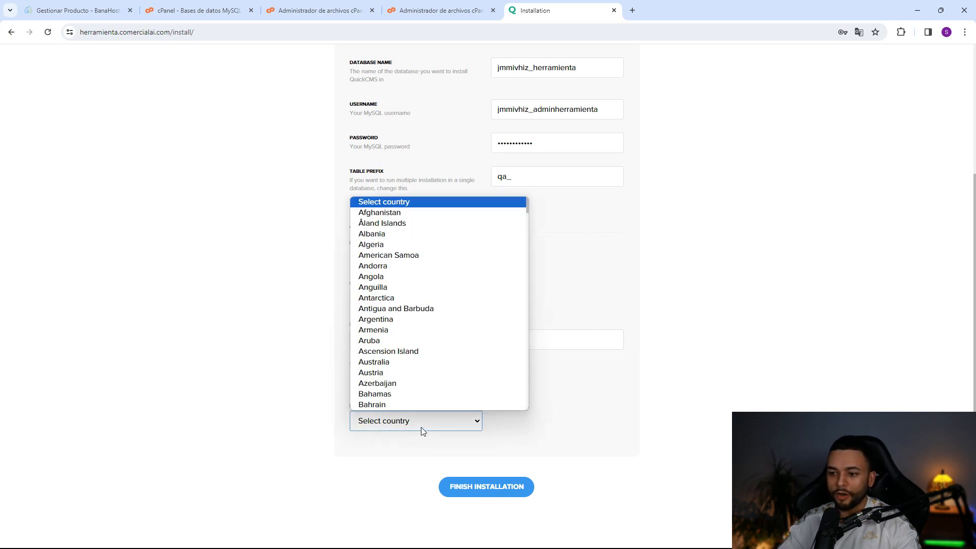
key("s")
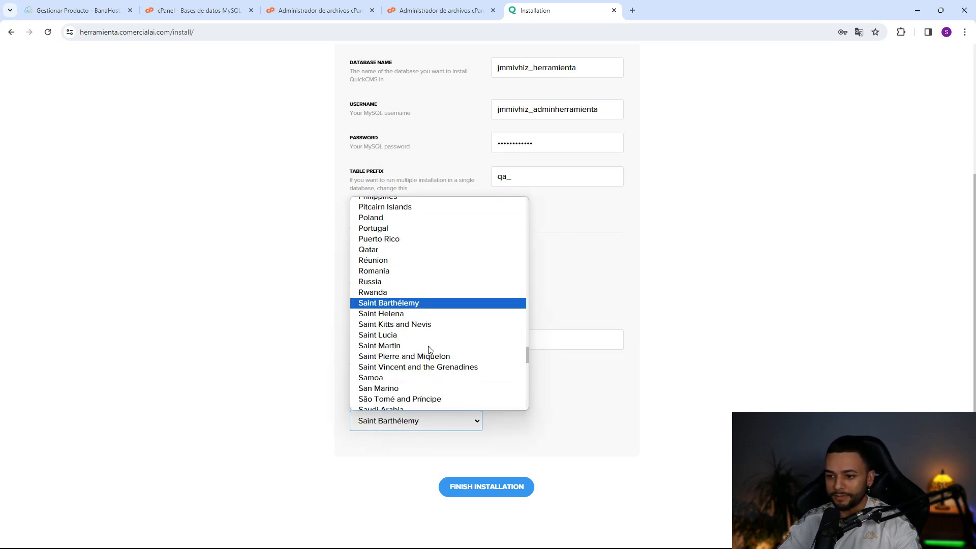
scroll(434, 382, "down", 4)
left_click(435, 382)
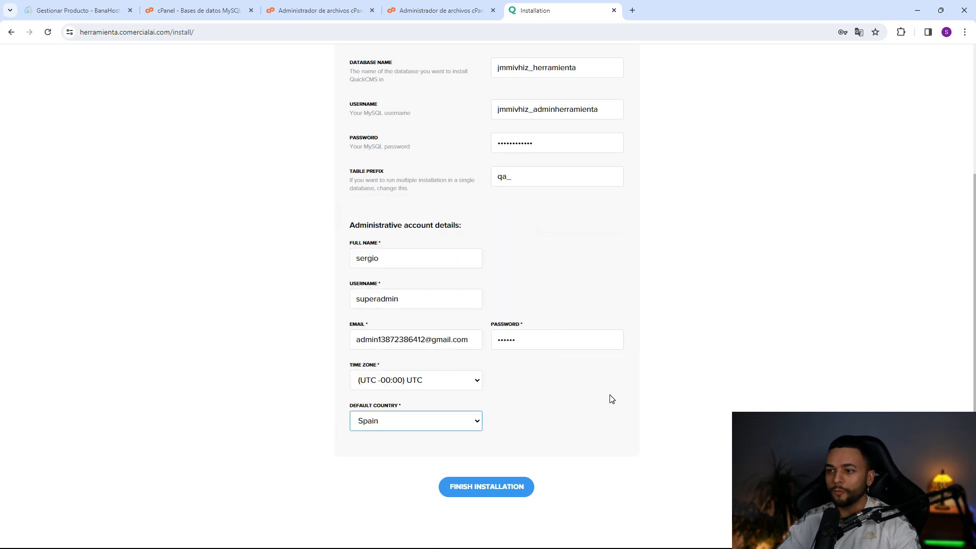
left_click(479, 489)
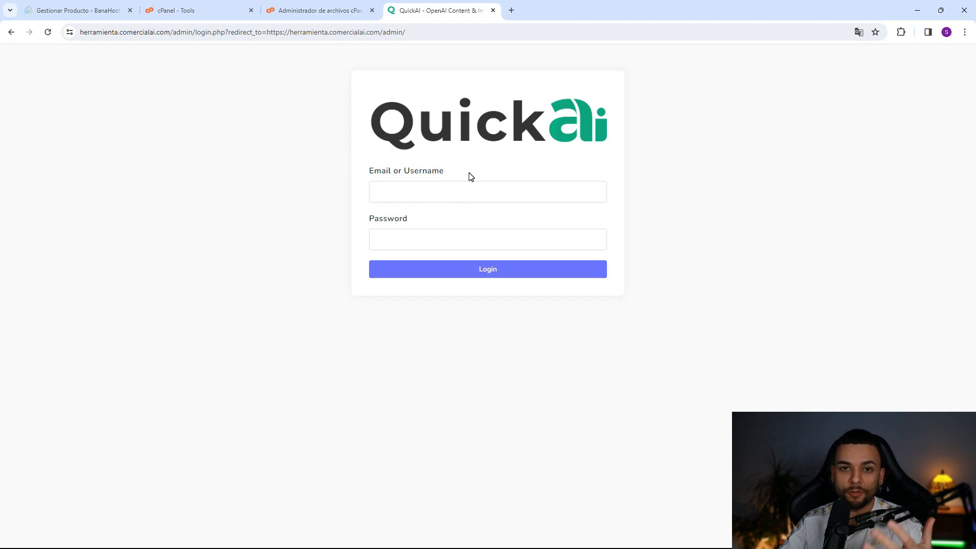
- Switch the QuickAI admin login page language to Spanish
left_click(449, 188)
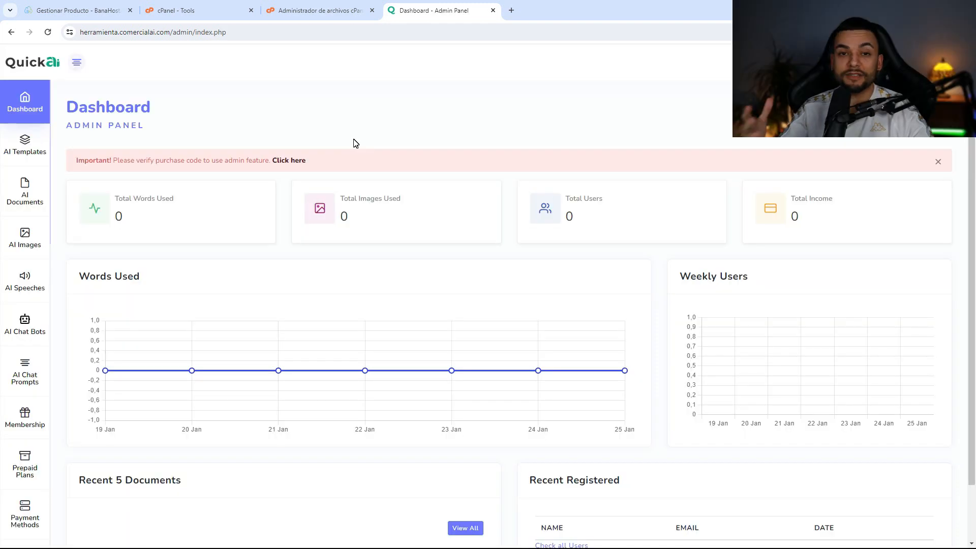
left_click(850, 62)
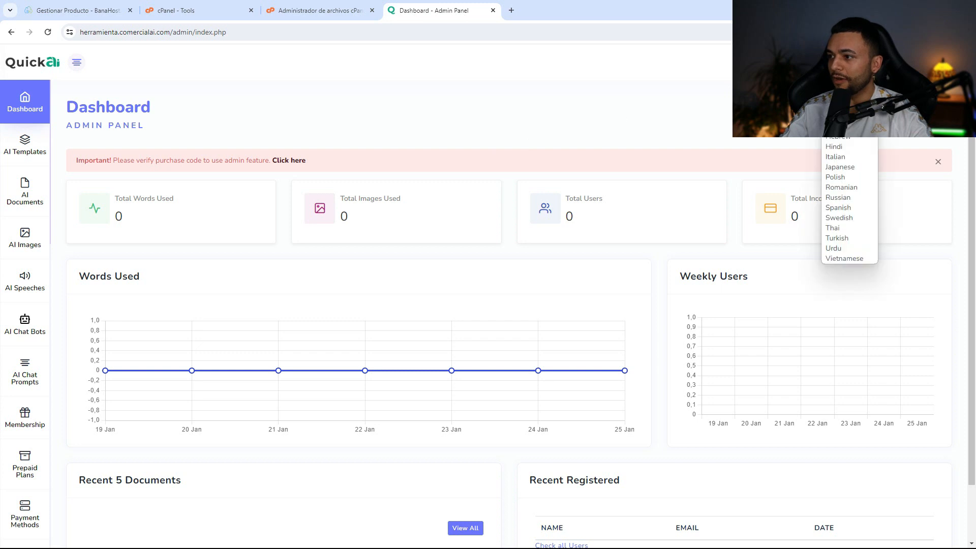
left_click(865, 208)
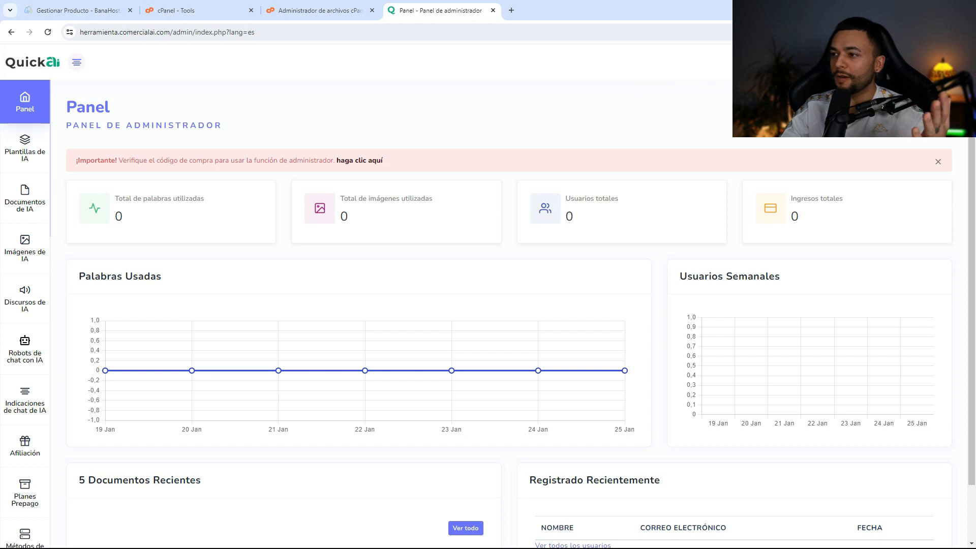
- Browse the public homepage, advance the partner logo carousel, and accept the cookie notice
left_click(859, 62)
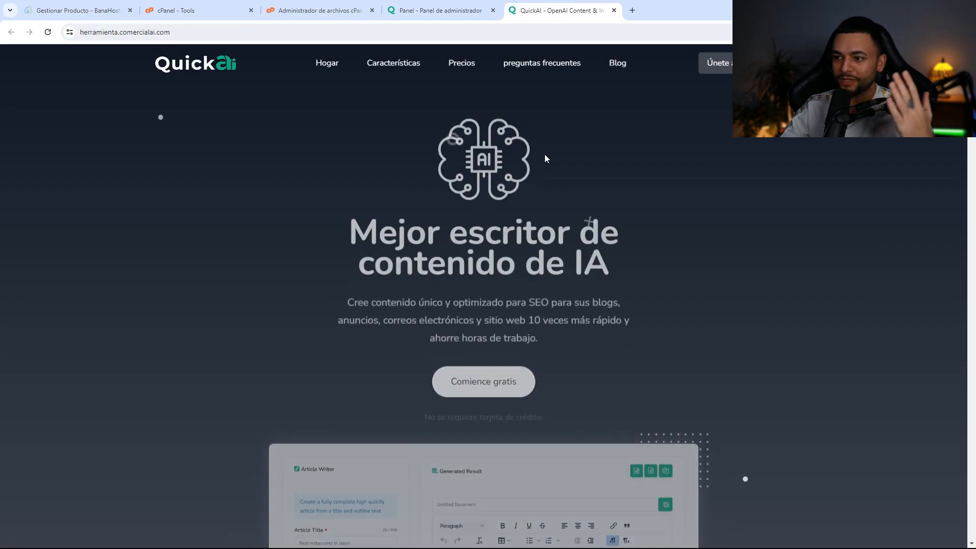
scroll(557, 193, "down", 4)
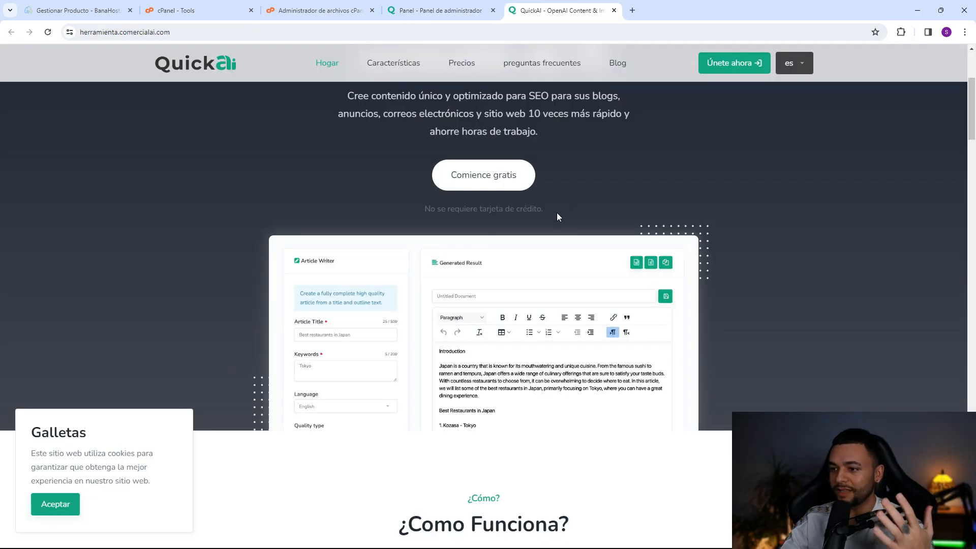
scroll(557, 212, "down", 5)
scroll(546, 231, "down", 10)
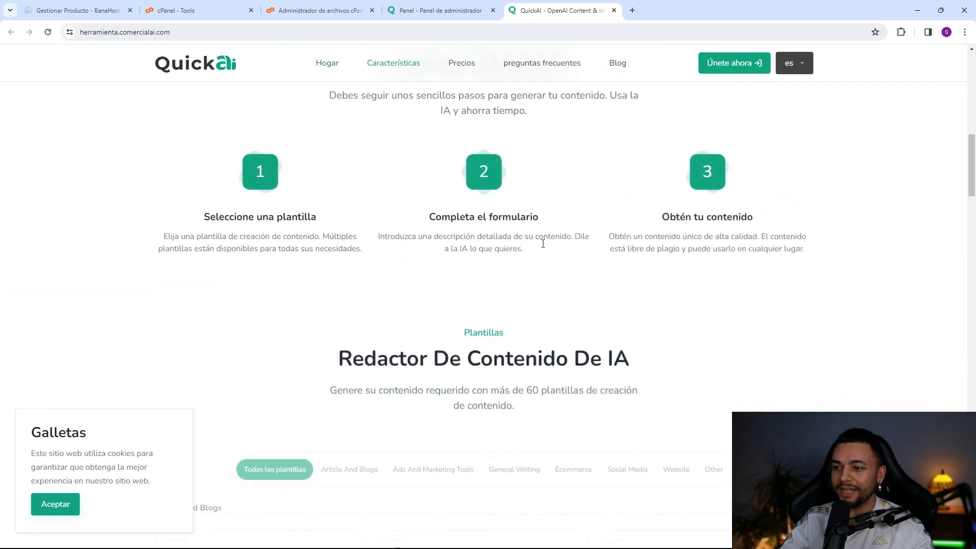
scroll(518, 256, "down", 5)
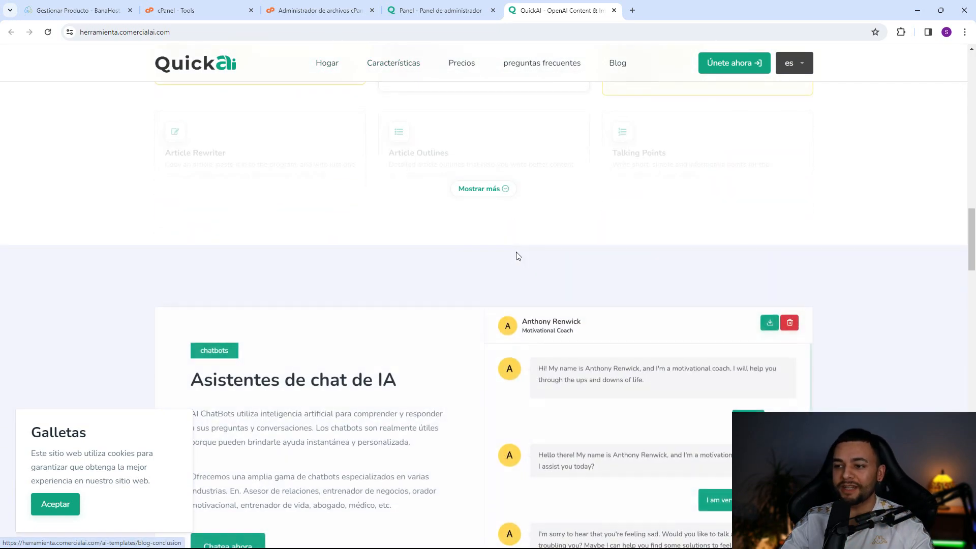
scroll(539, 258, "down", 15)
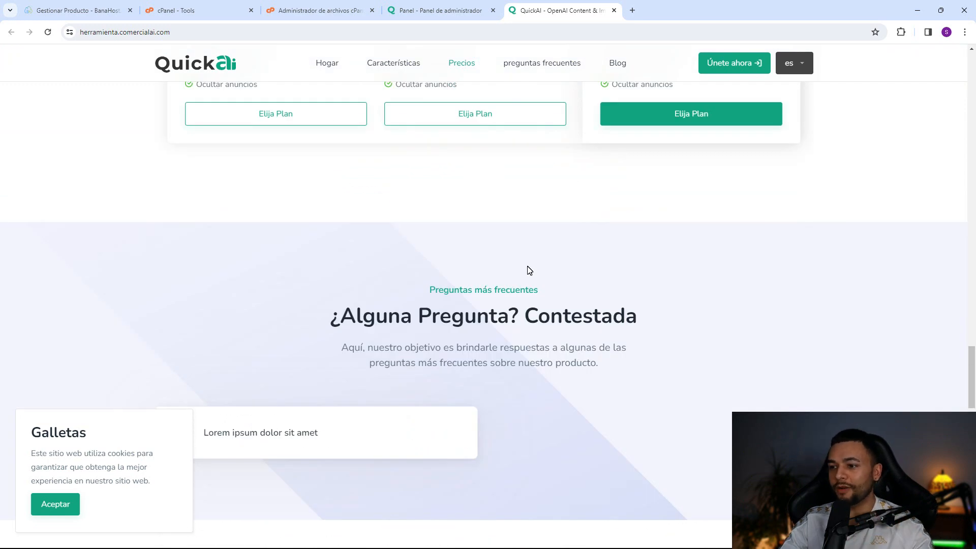
scroll(483, 310, "down", 10)
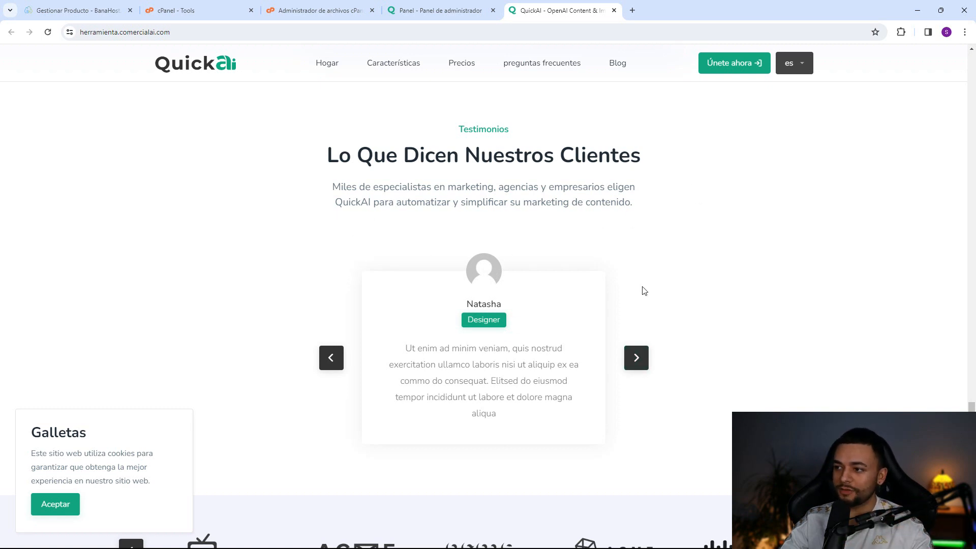
scroll(746, 287, "down", 3)
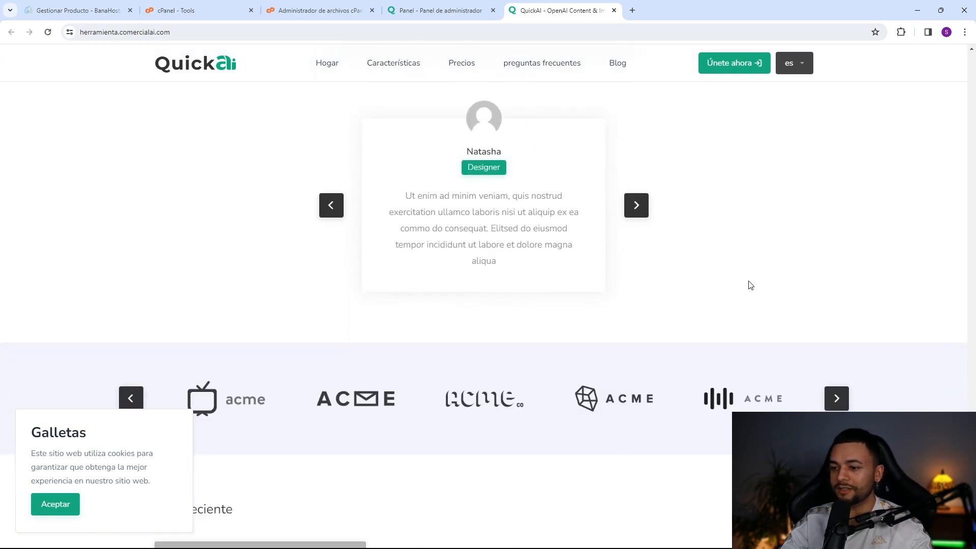
scroll(750, 281, "down", 3)
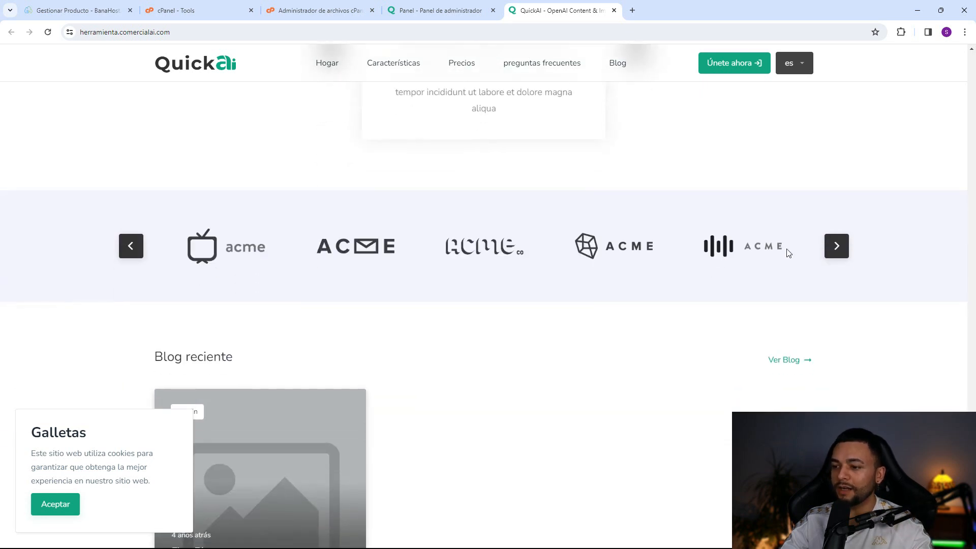
left_click(837, 246)
scroll(479, 224, "down", 3)
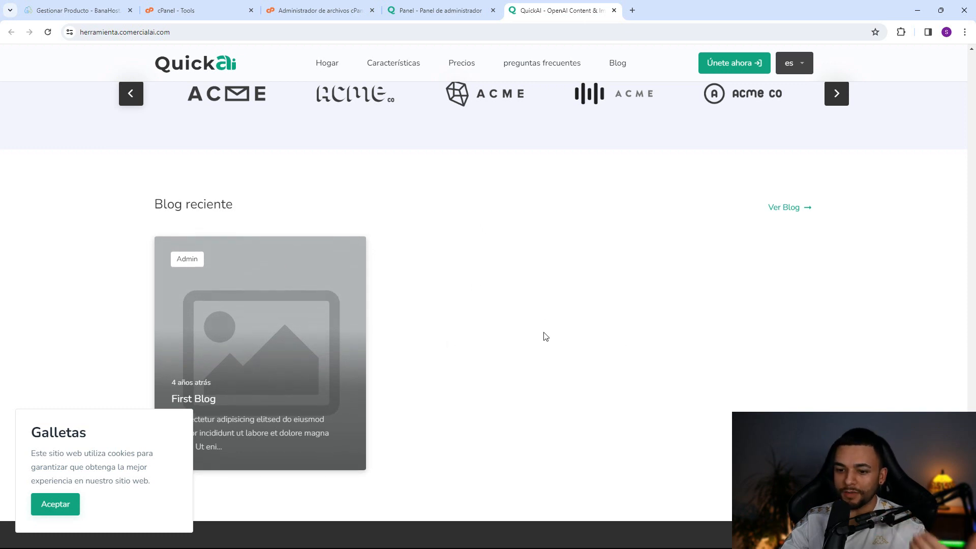
left_click(55, 506)
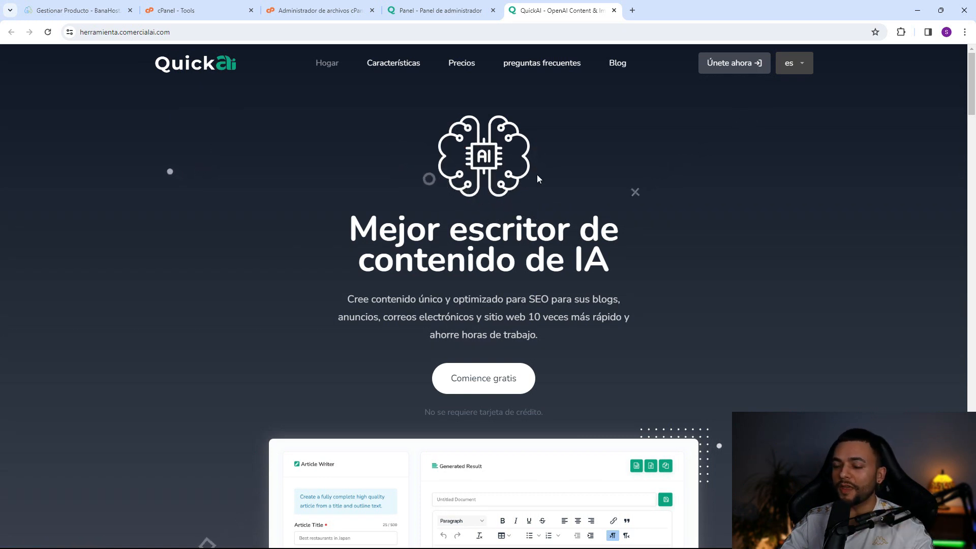
- Cycle the template tabs Article And Blogs, Ads And Marketing Tools, General Writing, Ecommerce, ending on Article And Blogs
scroll(543, 178, "down", 5)
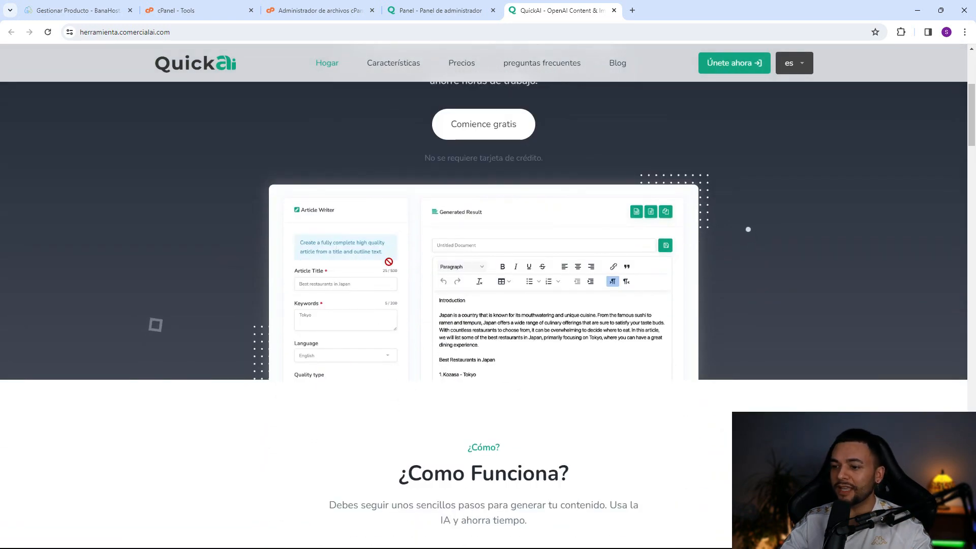
scroll(457, 284, "down", 8)
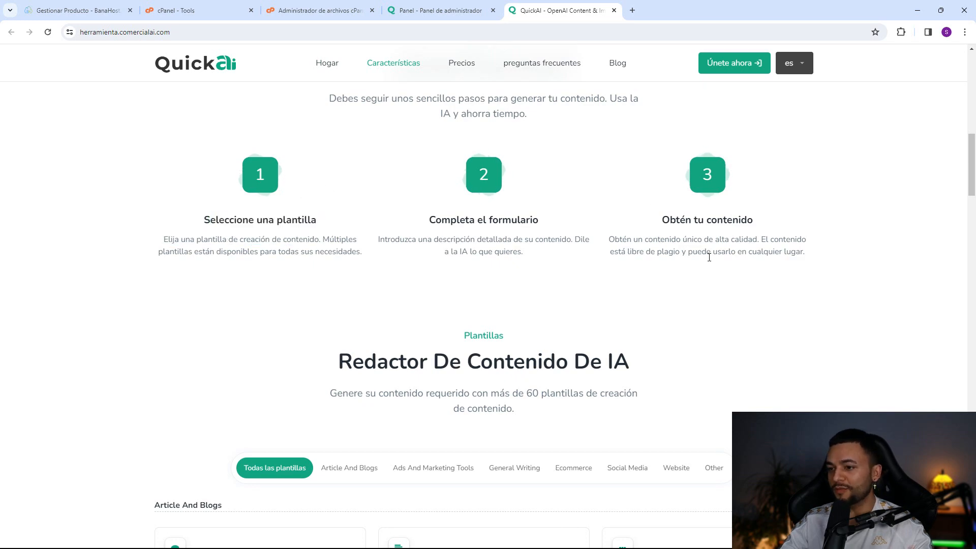
scroll(709, 257, "down", 6)
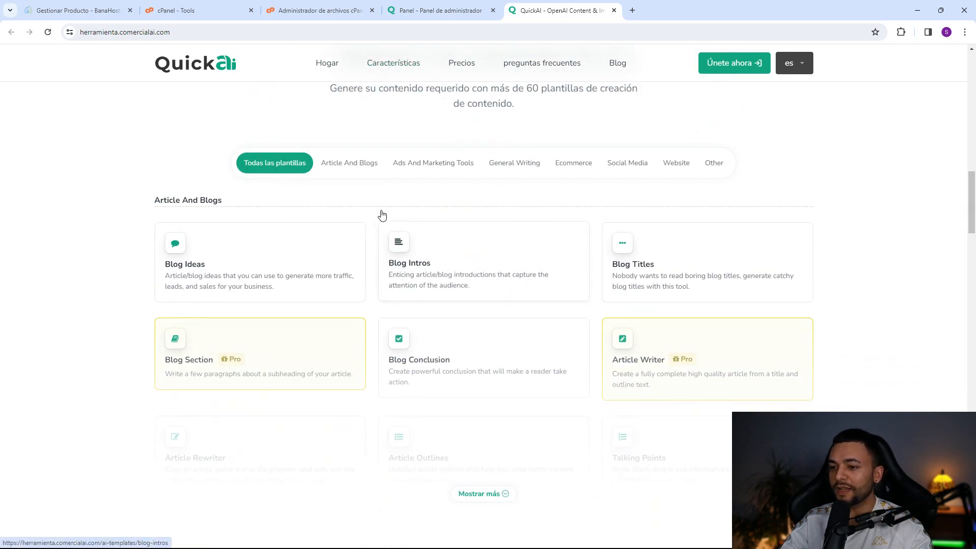
left_click(352, 165)
left_click(402, 165)
left_click(514, 166)
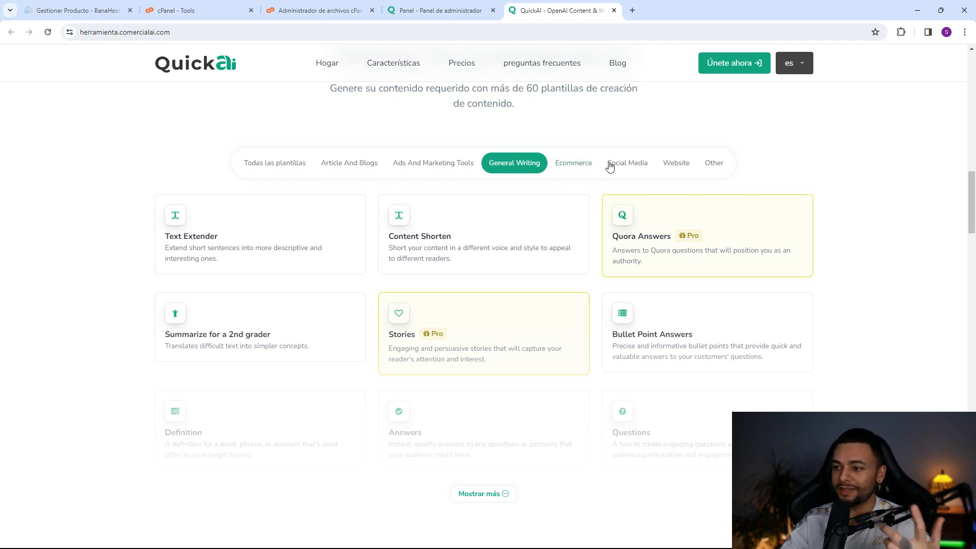
left_click(574, 164)
left_click(356, 168)
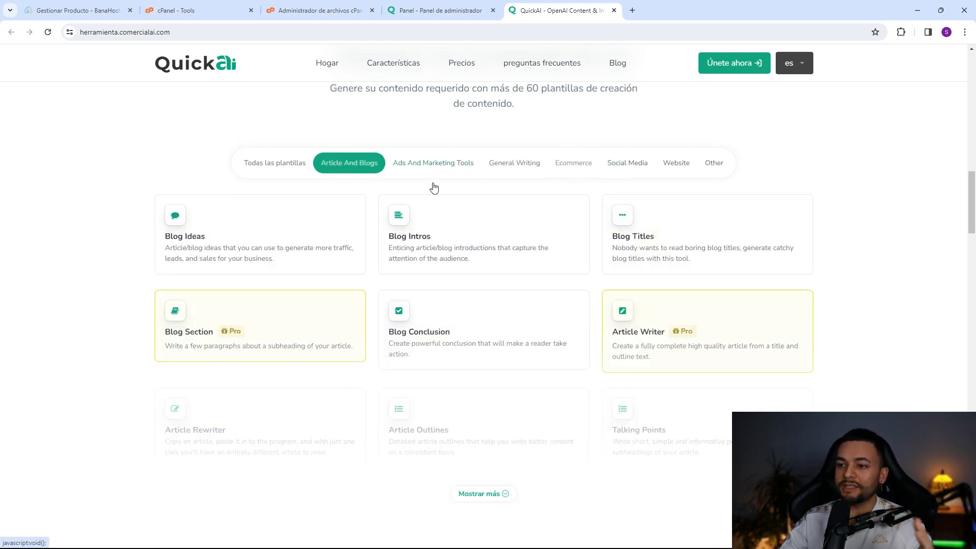
left_click(471, 169)
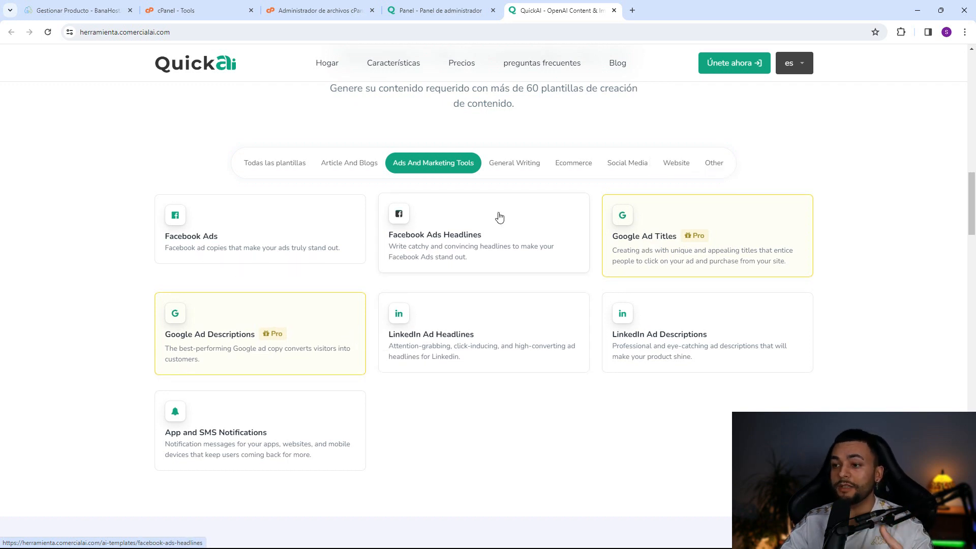
left_click(363, 169)
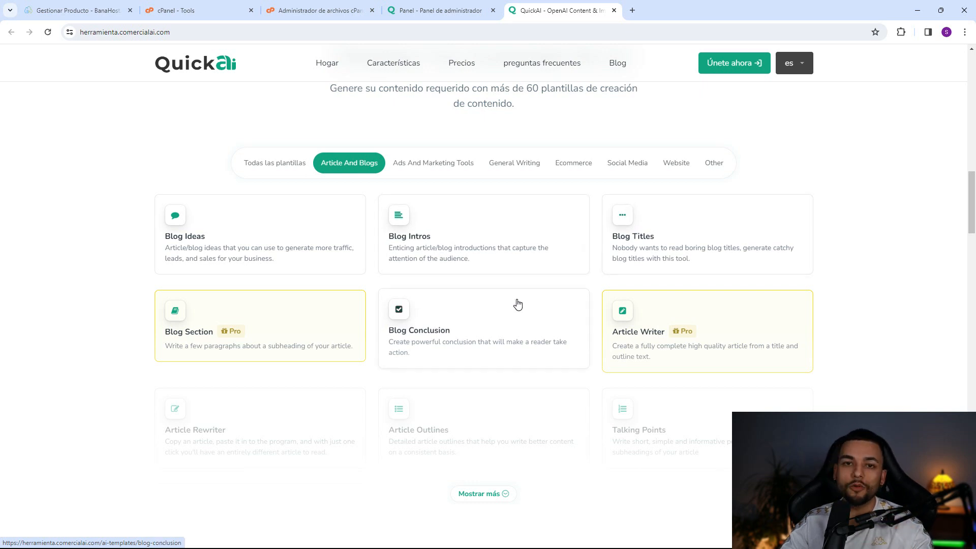
- Compare membership prices under Anual and Toda la vida, then the Planes Prepago packs
scroll(687, 242, "down", 9)
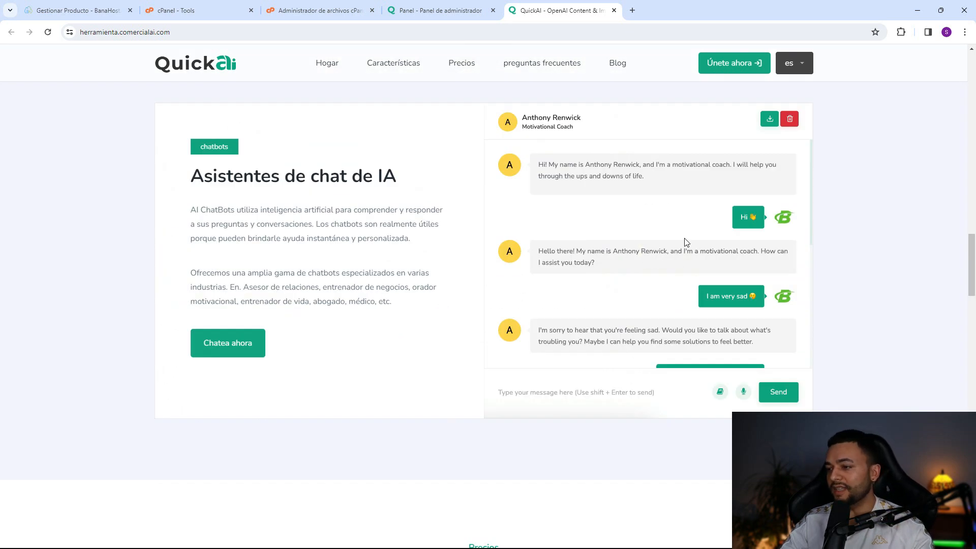
left_click_drag(319, 210, 289, 238)
scroll(408, 233, "down", 8)
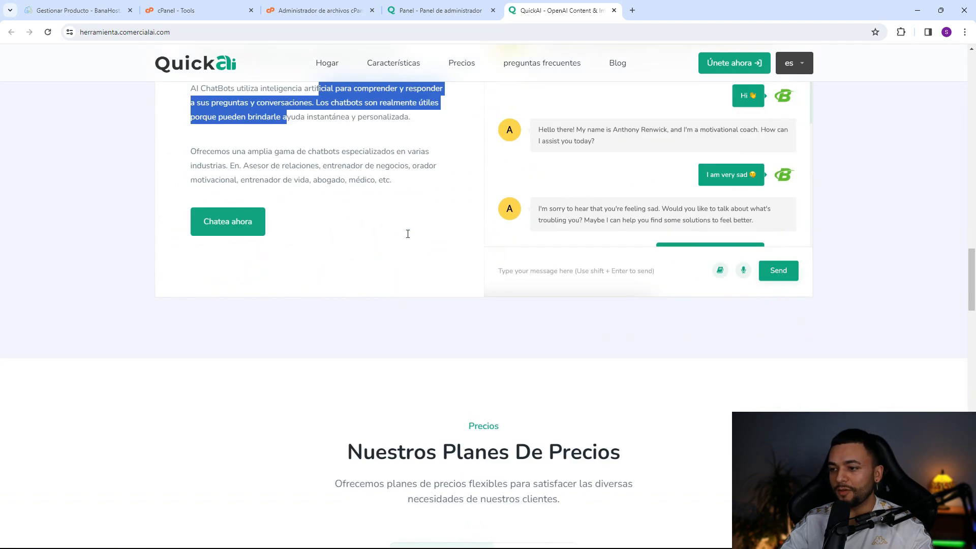
scroll(458, 249, "down", 2)
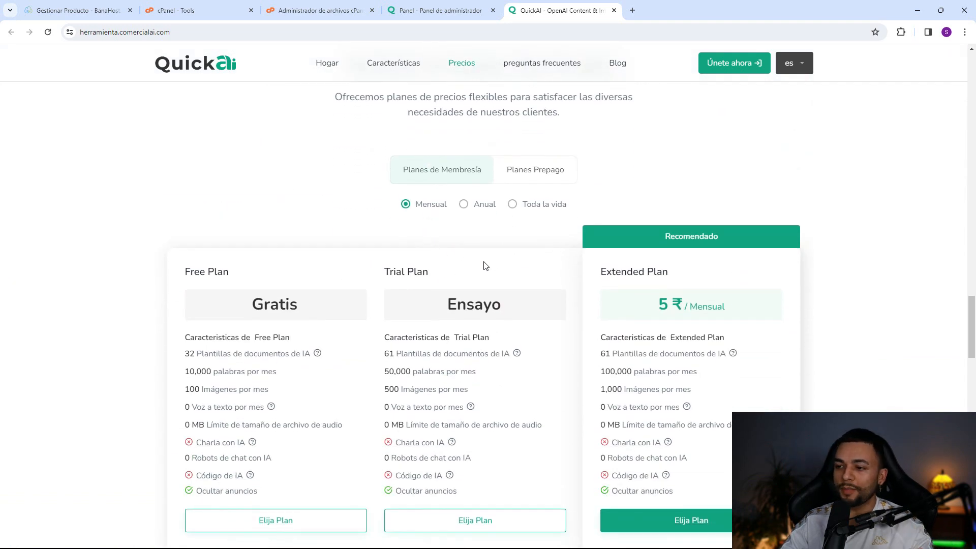
left_click(463, 203)
left_click(525, 205)
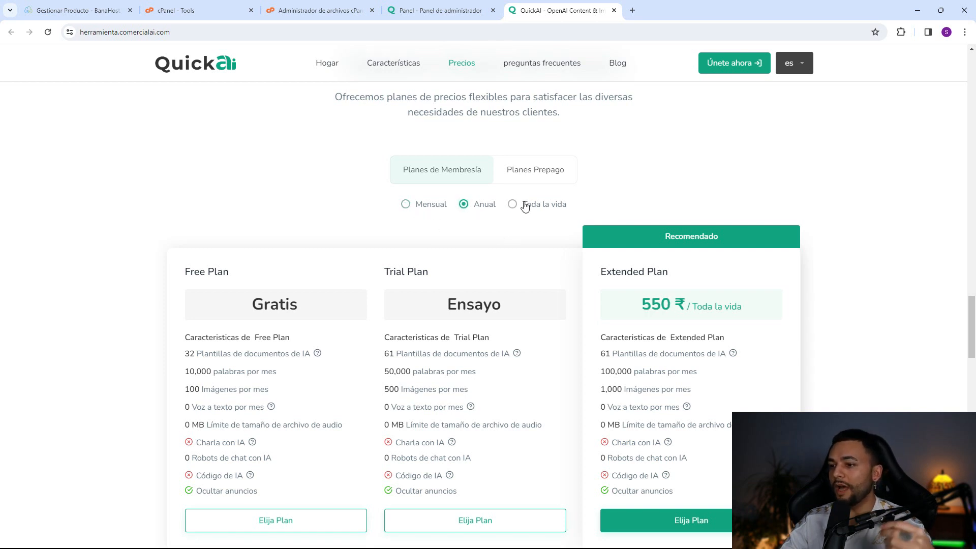
left_click(536, 170)
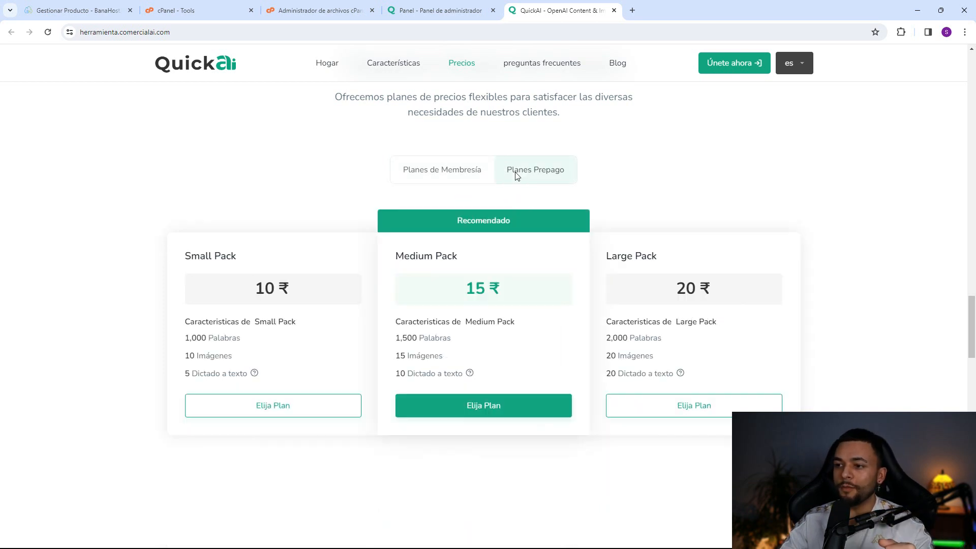
left_click(450, 174)
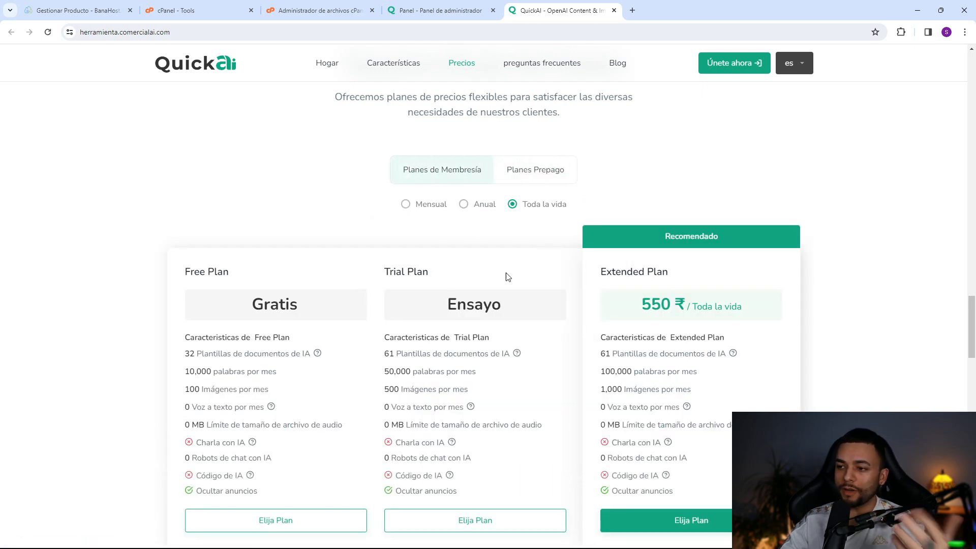
- Scroll through the testimonials and close the public site tab
scroll(381, 285, "down", 1)
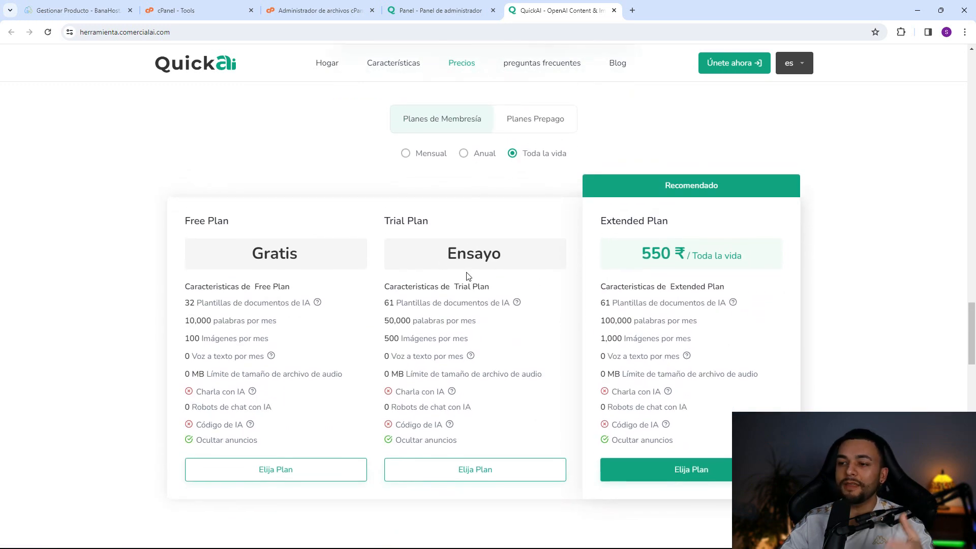
scroll(469, 276, "down", 2)
scroll(486, 281, "down", 3)
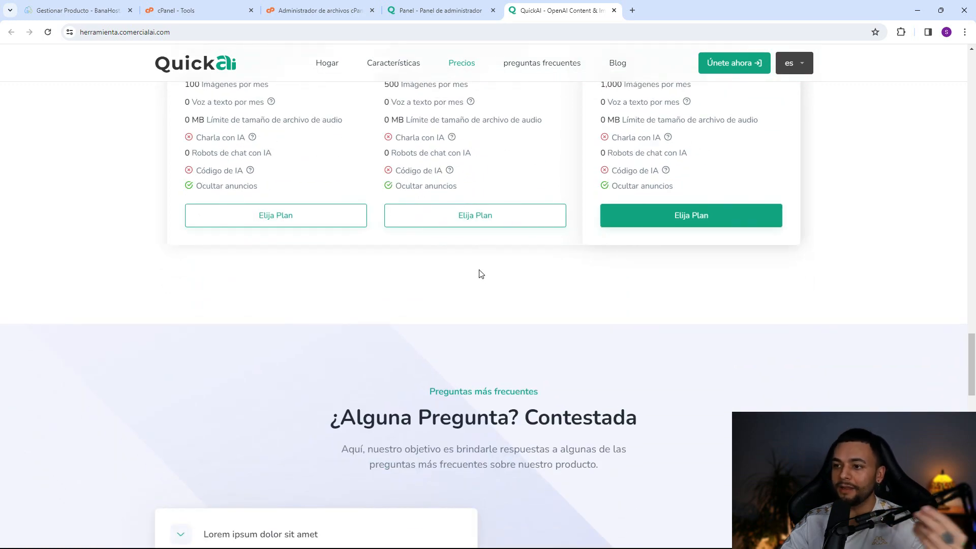
scroll(482, 277, "down", 5)
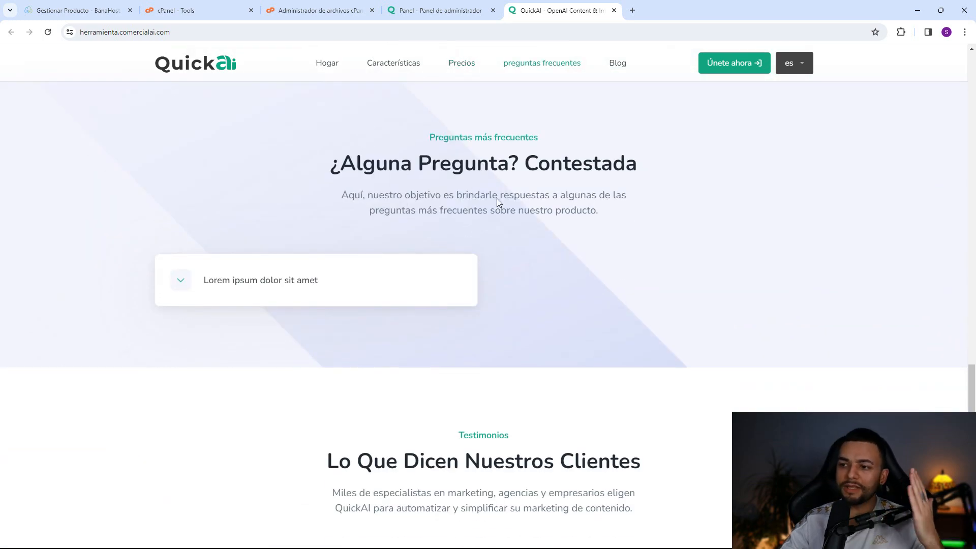
scroll(366, 264, "down", 5)
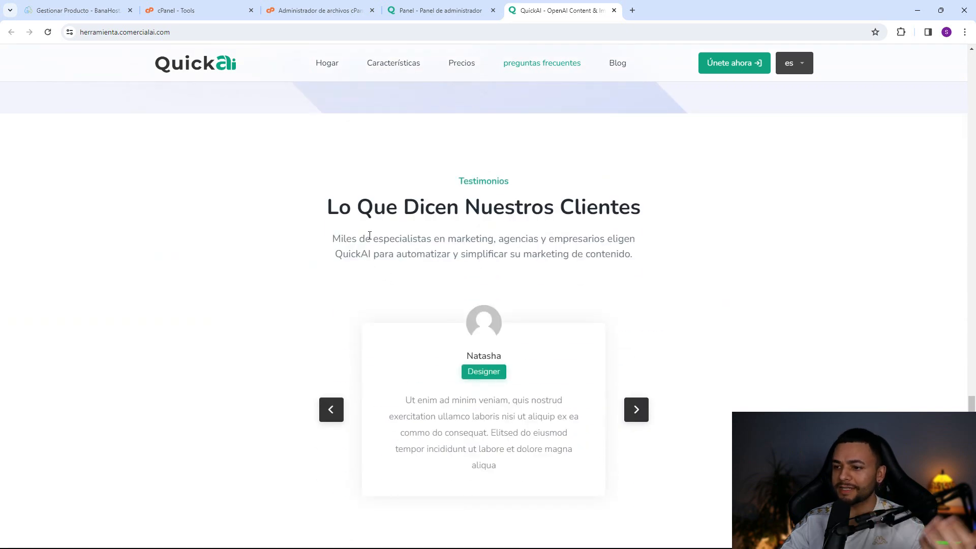
left_click(614, 10)
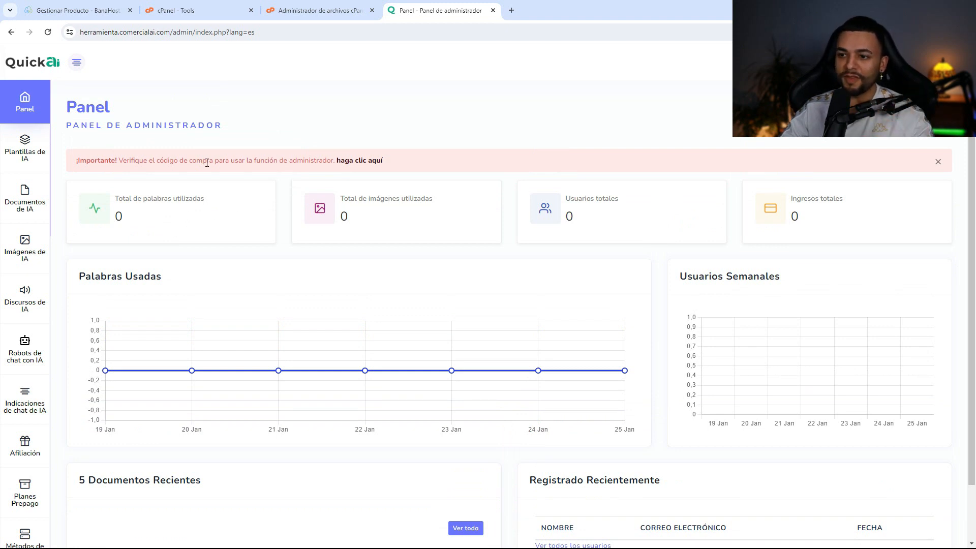
- Open Plantillas de IA and inspect the Amazon Product Descriptions template's edit form
left_click_drag(196, 161, 235, 161)
left_click(240, 165)
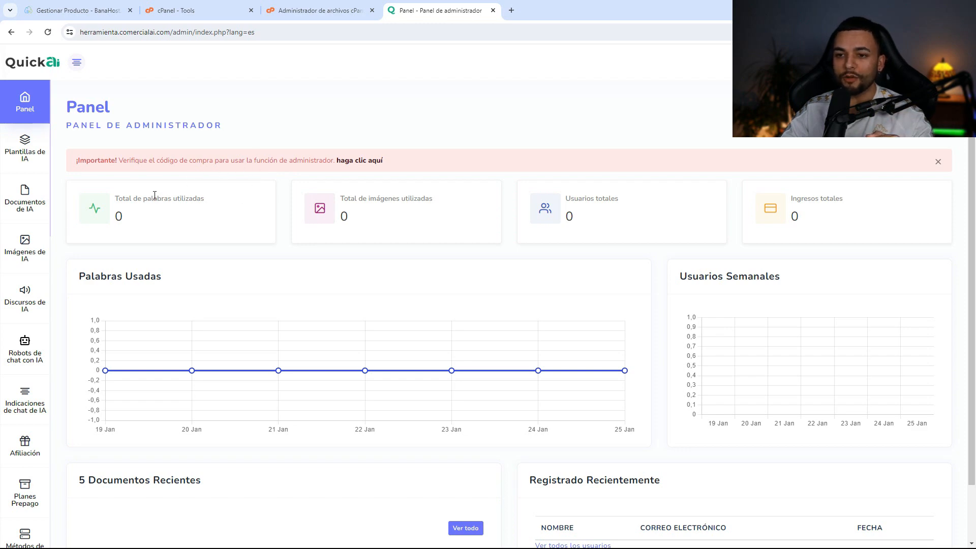
left_click(25, 152)
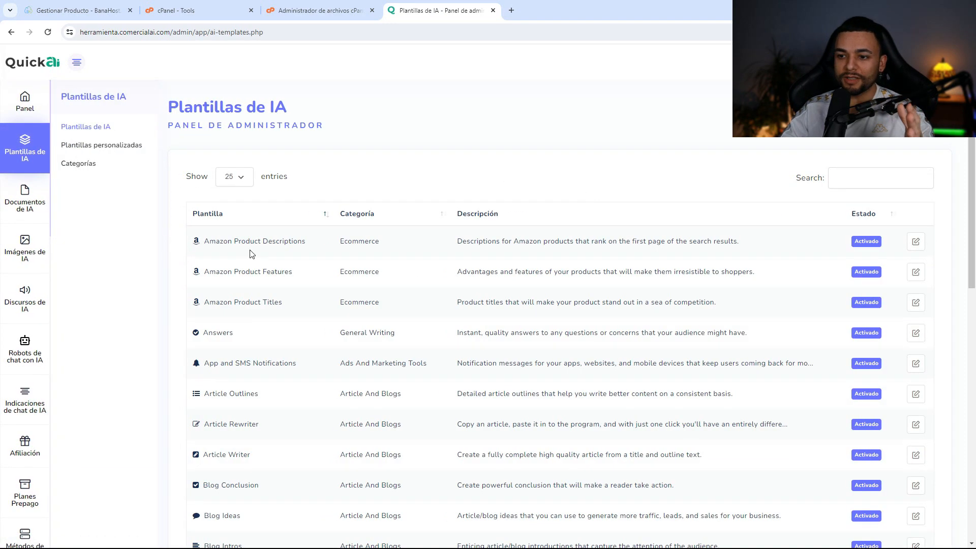
scroll(473, 275, "down", 2)
scroll(926, 196, "up", 1)
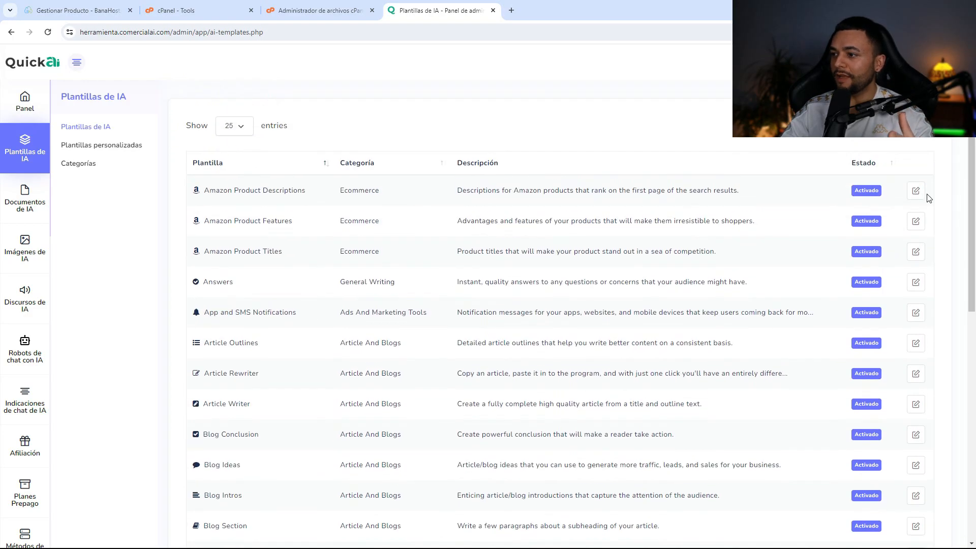
left_click(915, 195)
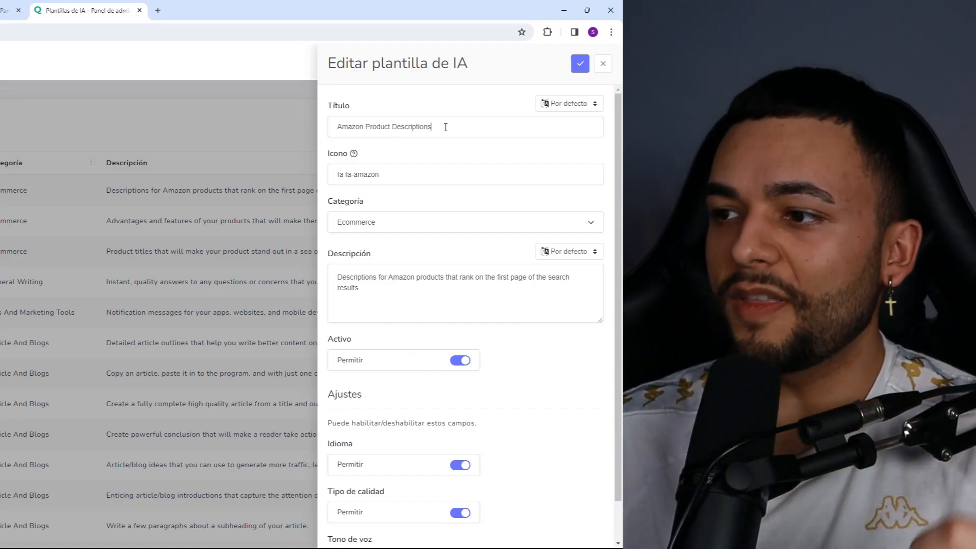
left_click_drag(445, 127, 360, 127)
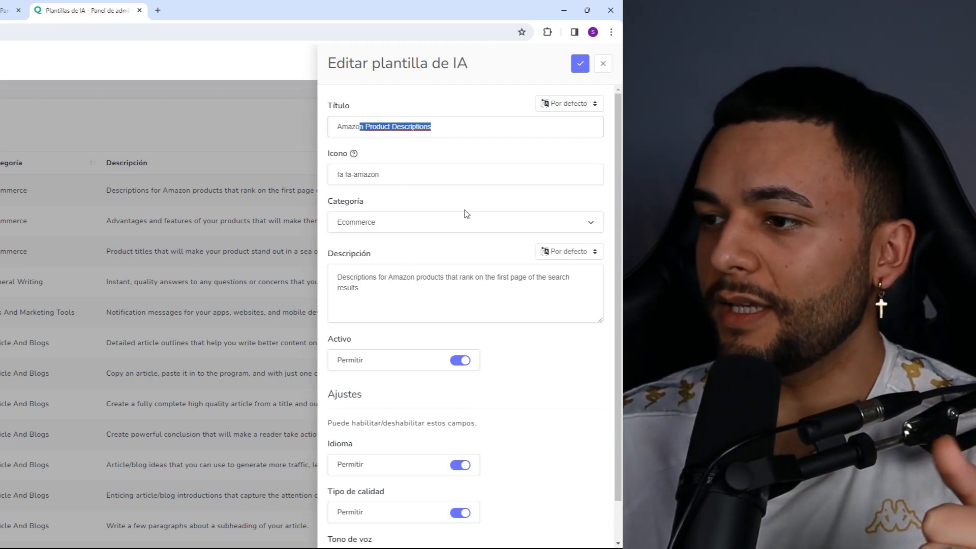
scroll(492, 253, "down", 2)
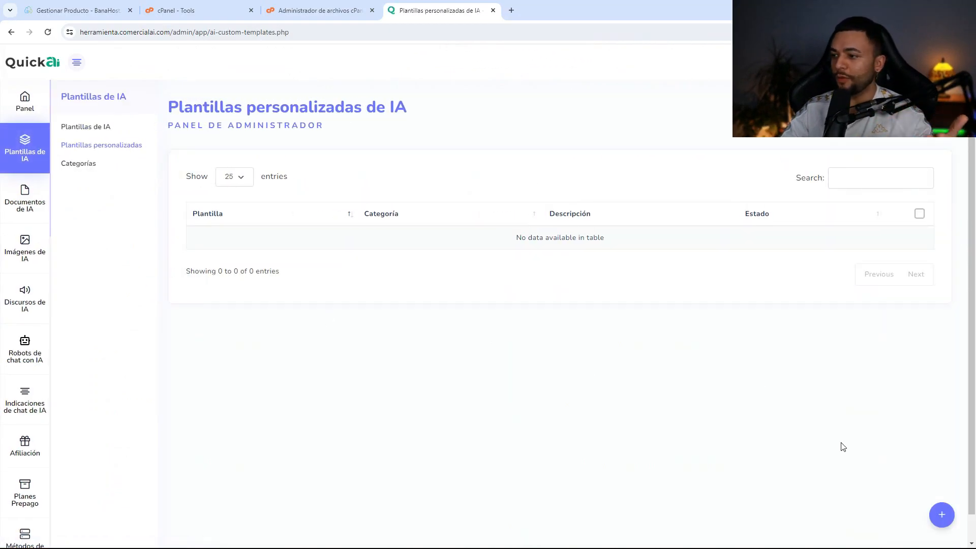
- Open the Agregar plantilla personalizada form and scroll through it to the empty Inmediato prompt field
left_click(938, 515)
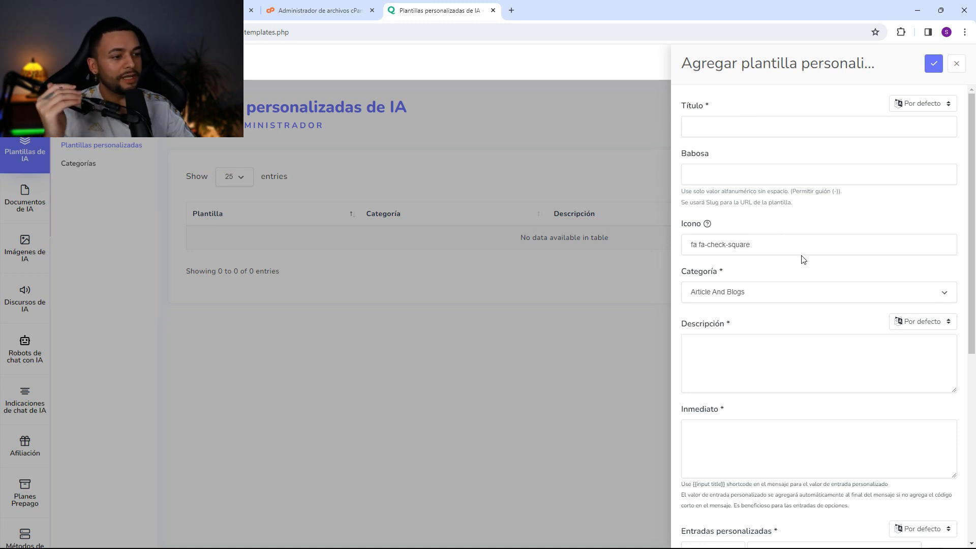
scroll(802, 260, "down", 2)
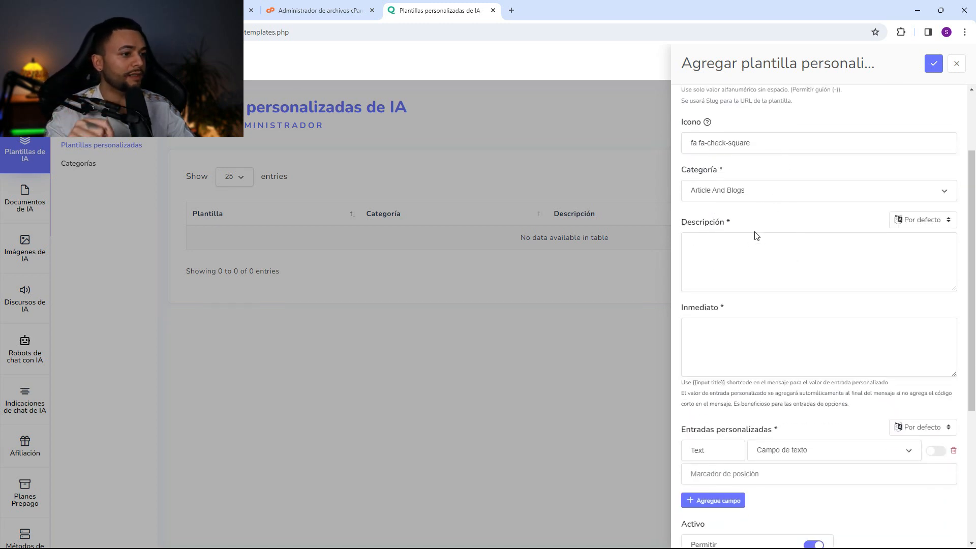
scroll(756, 235, "down", 1)
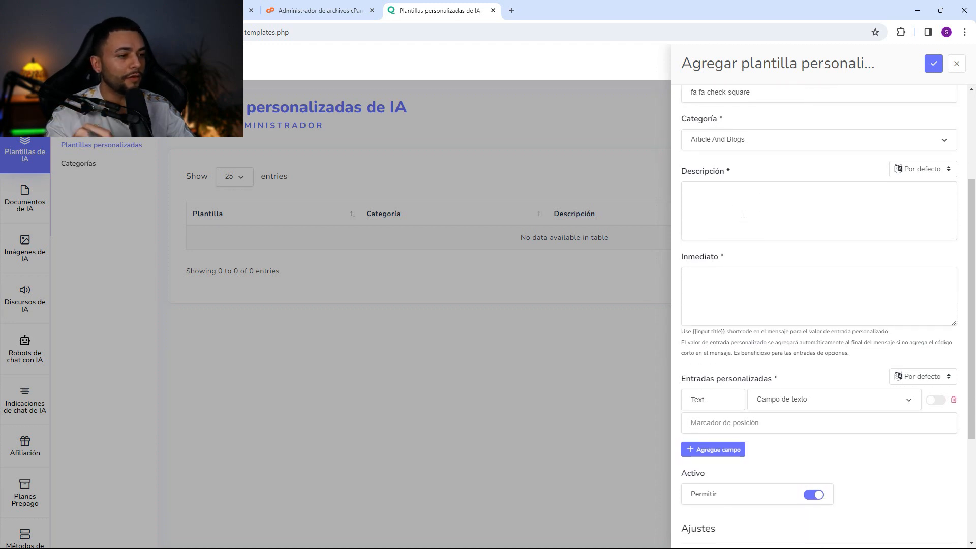
left_click(798, 294)
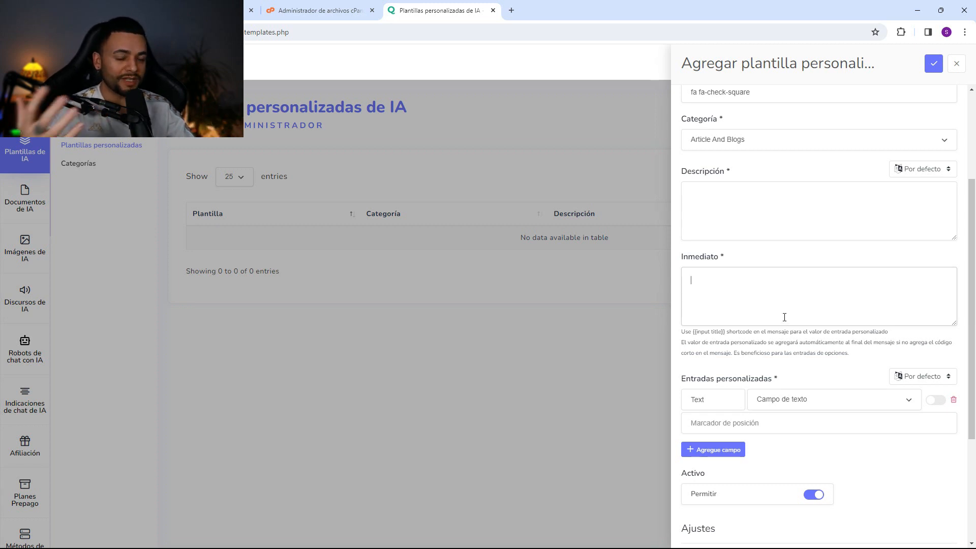
scroll(813, 356, "down", 2)
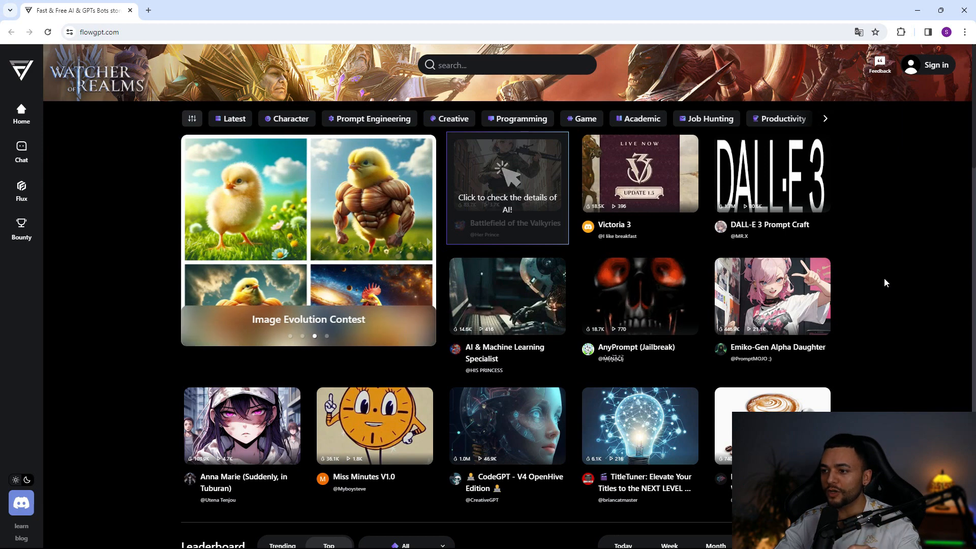
- Sort the FlowGPT leaderboard by Trending and scroll through the trending bot cards
scroll(886, 279, "down", 5)
scroll(881, 280, "down", 3)
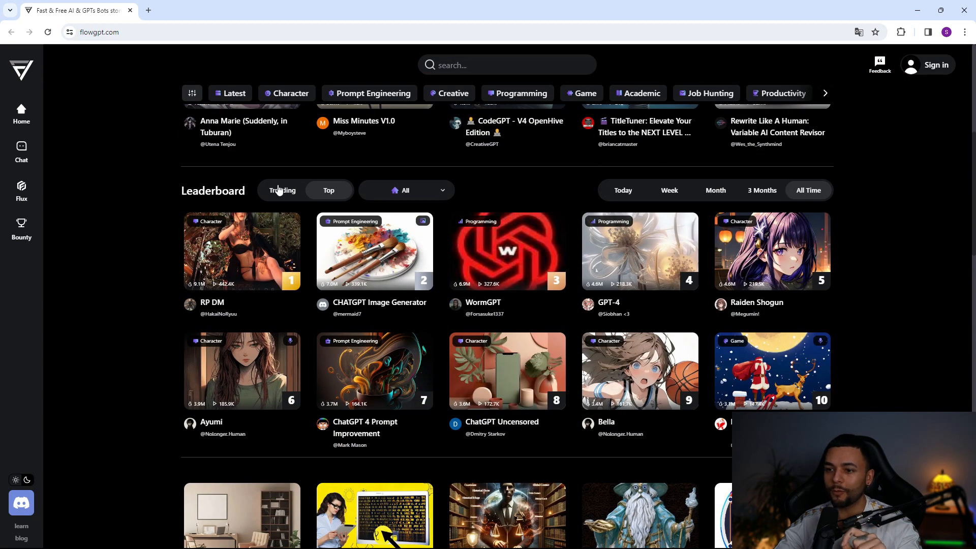
left_click(278, 191)
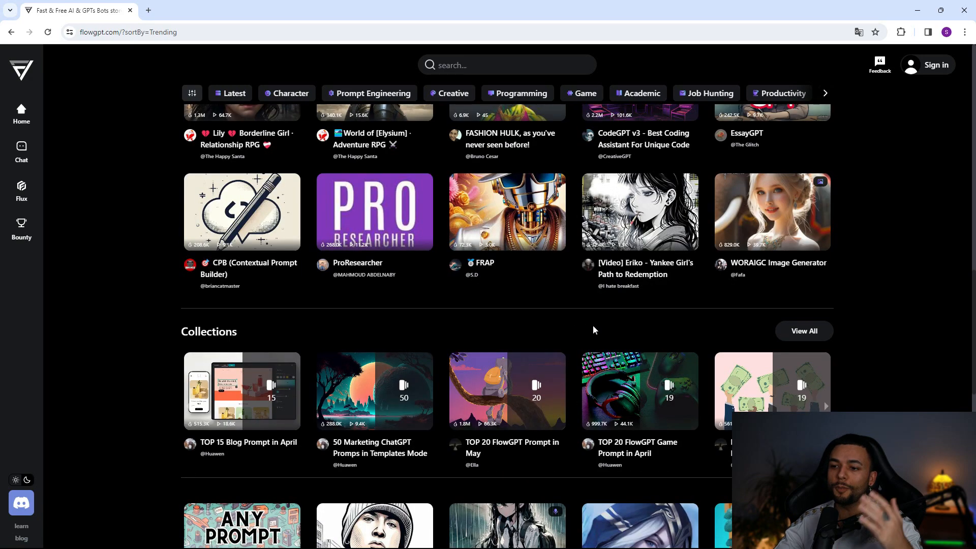
scroll(594, 325, "down", 5)
scroll(596, 325, "down", 6)
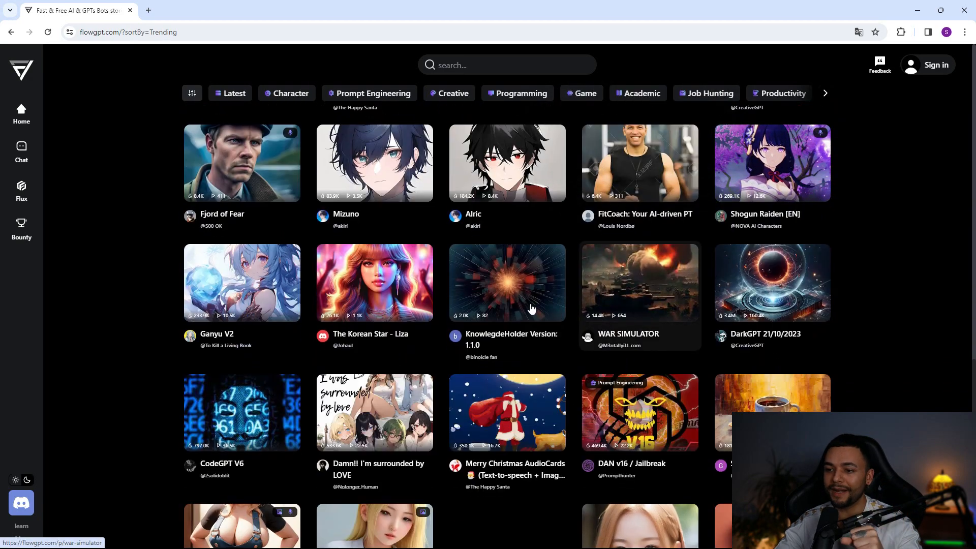
scroll(531, 308, "down", 5)
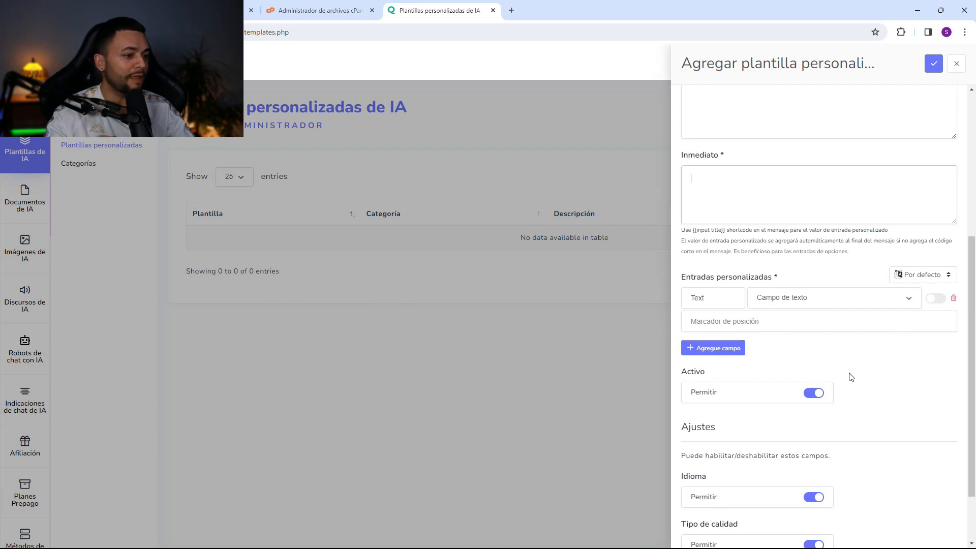
- Scroll the unfinished template form to its Ajustes toggles, then go to the AI template Categorías page
scroll(876, 353, "down", 2)
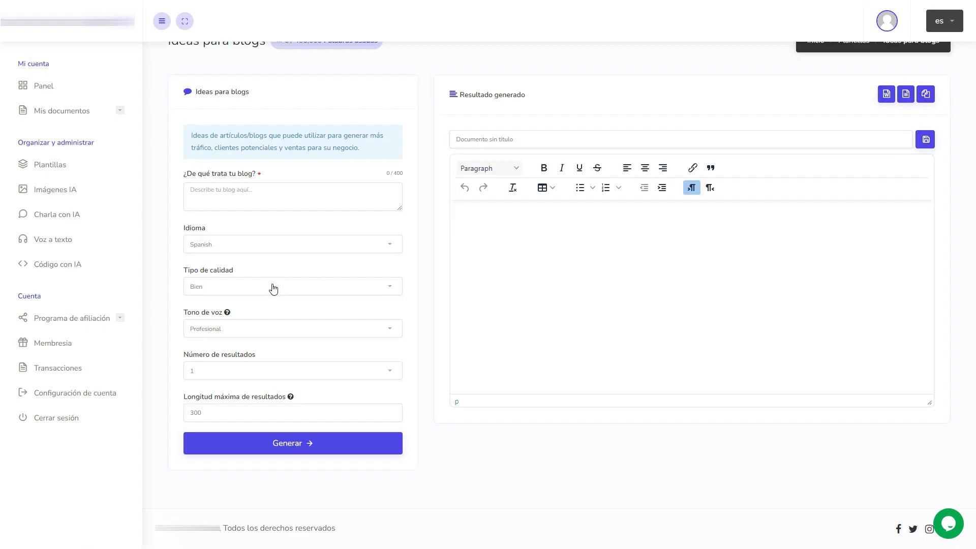
left_click(272, 287)
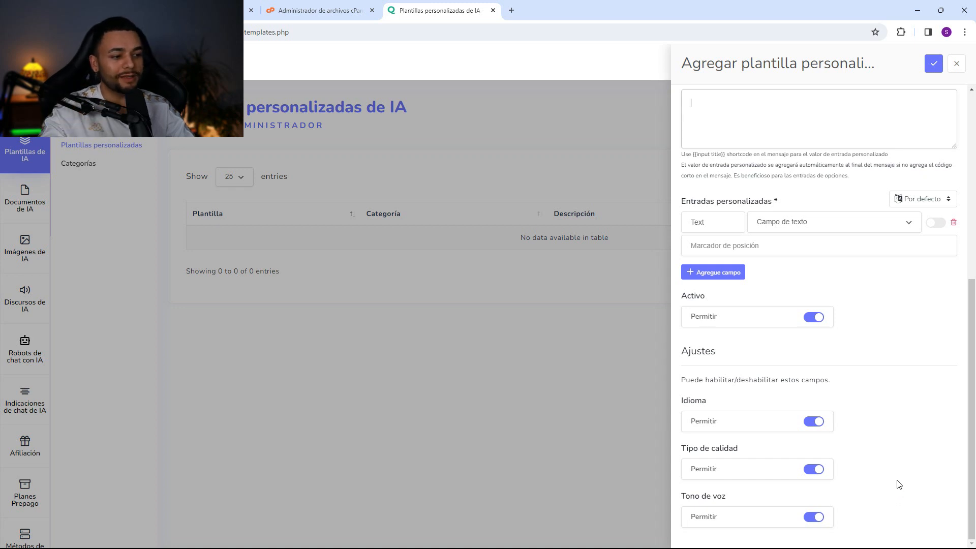
left_click(93, 165)
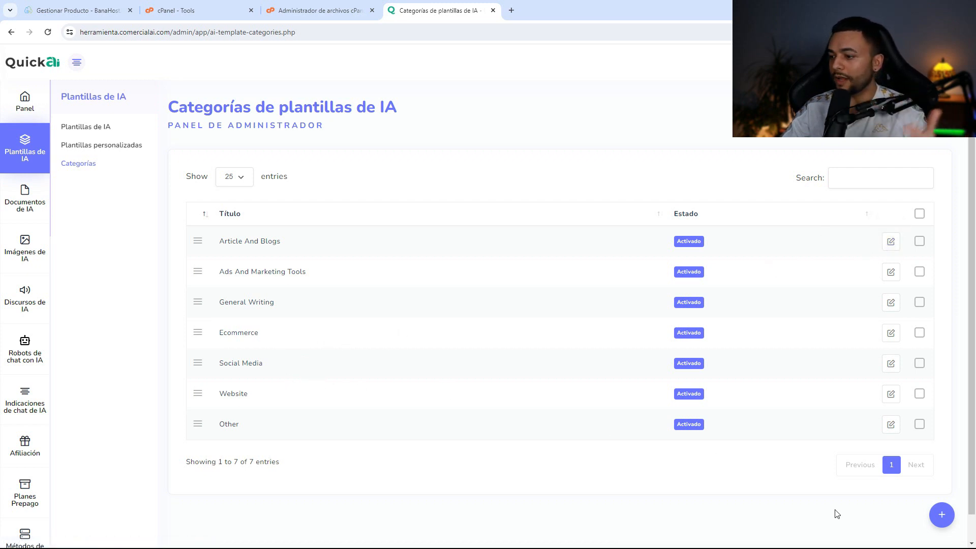
- Dismiss the new category panel and browse the Documentos, Imágenes and Discursos de IA pages
left_click(941, 515)
left_click(526, 387)
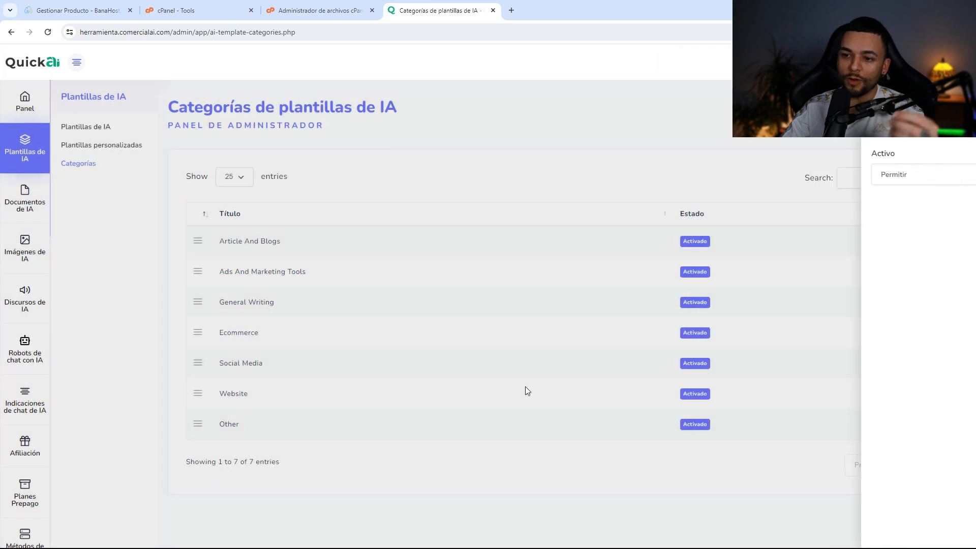
left_click(25, 197)
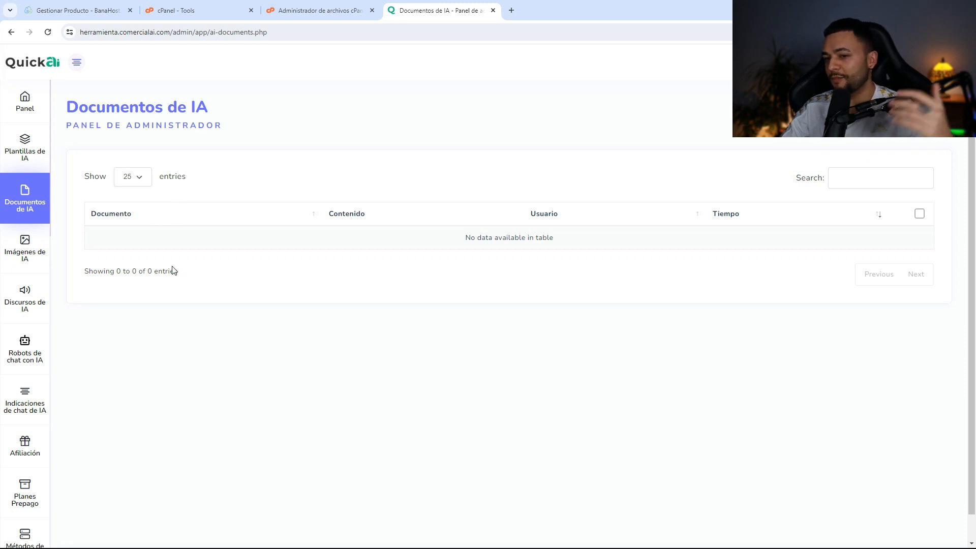
left_click(35, 249)
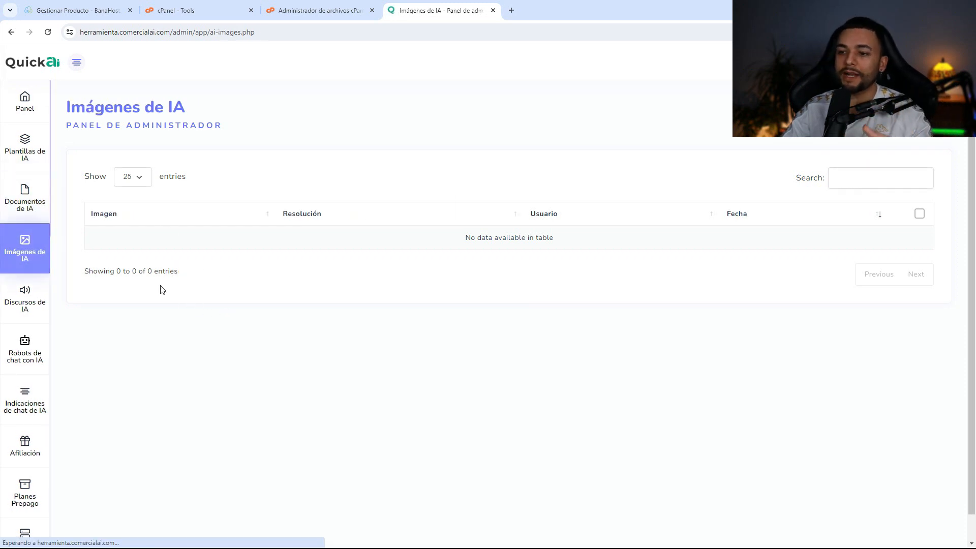
scroll(163, 290, "down", 1)
left_click(31, 311)
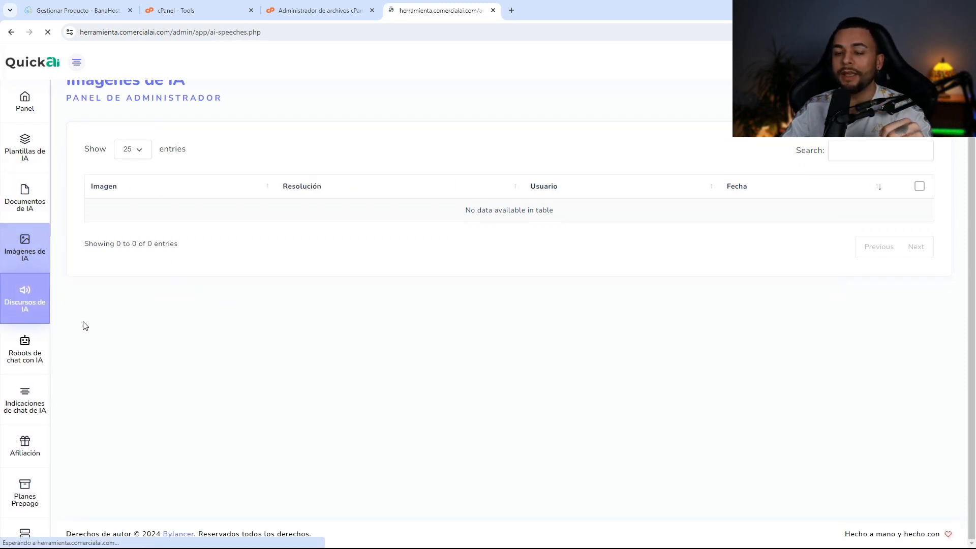
mouse_move(32, 364)
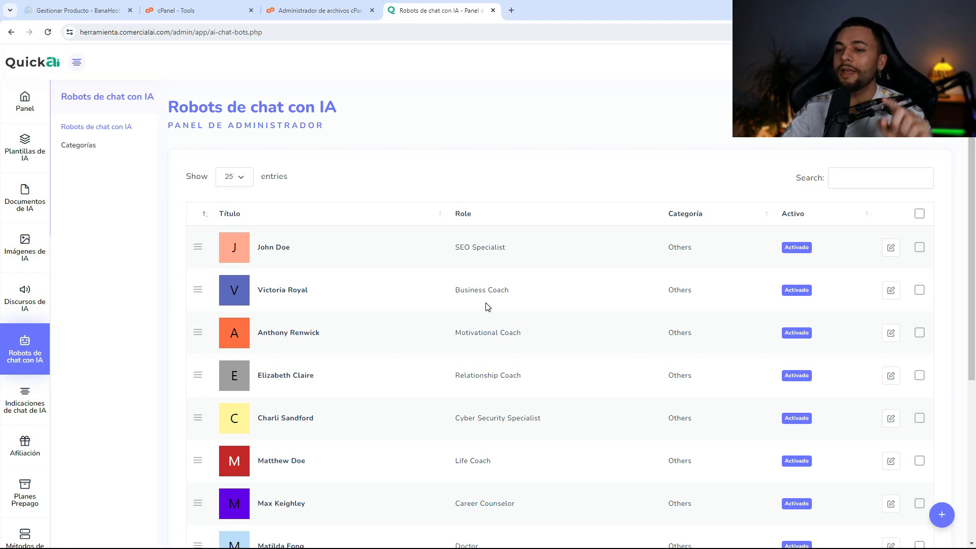
scroll(486, 306, "down", 2)
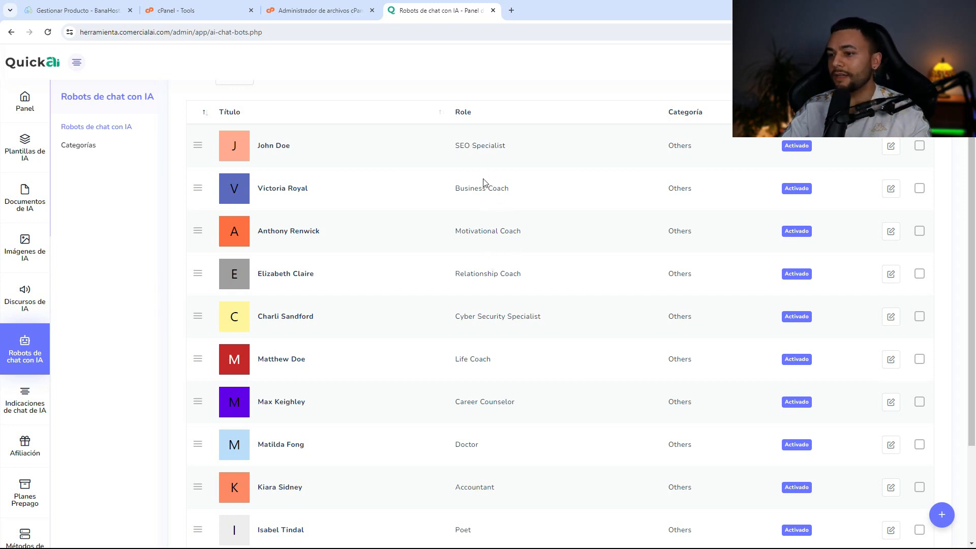
scroll(521, 204, "down", 2)
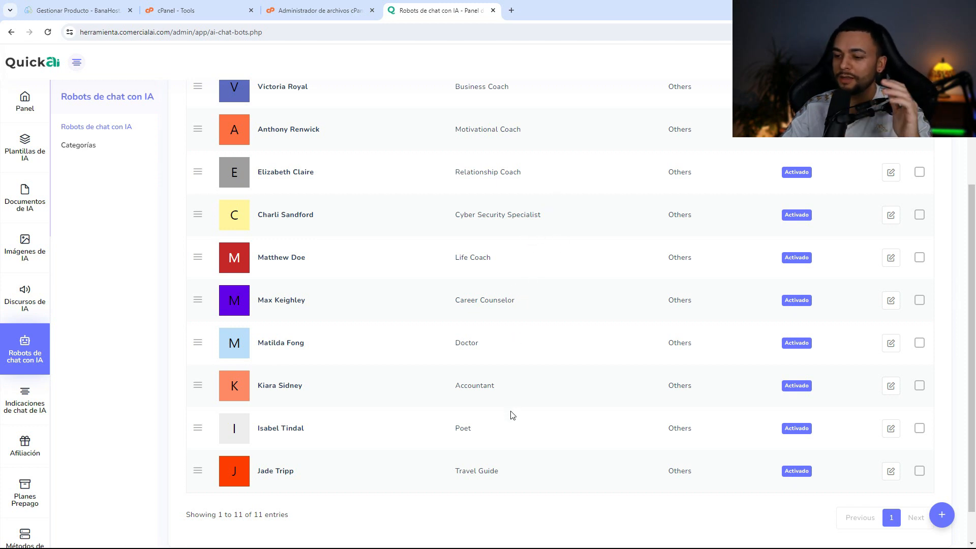
scroll(499, 471, "up", 4)
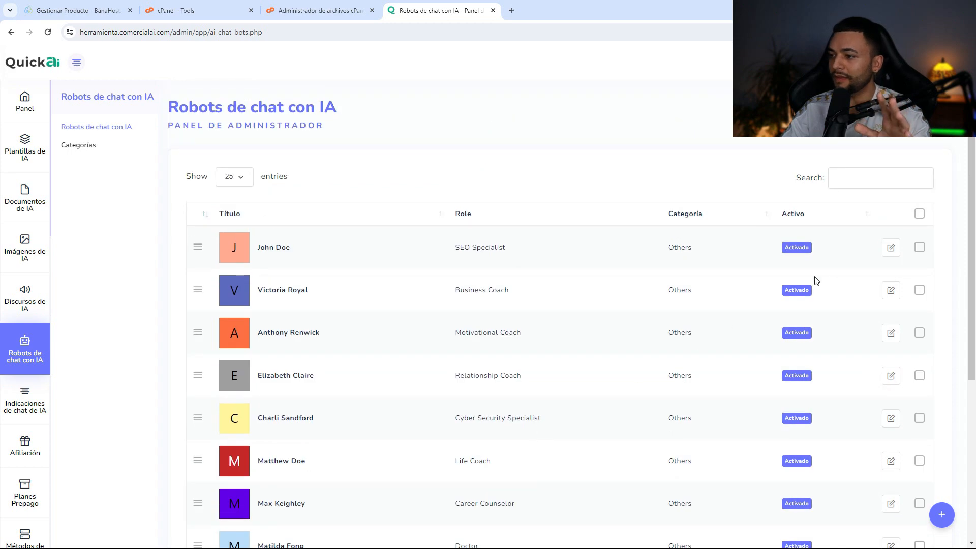
- Open the SEO Specialist chatbot's edit form and review its welcome message and prompt
left_click(887, 249)
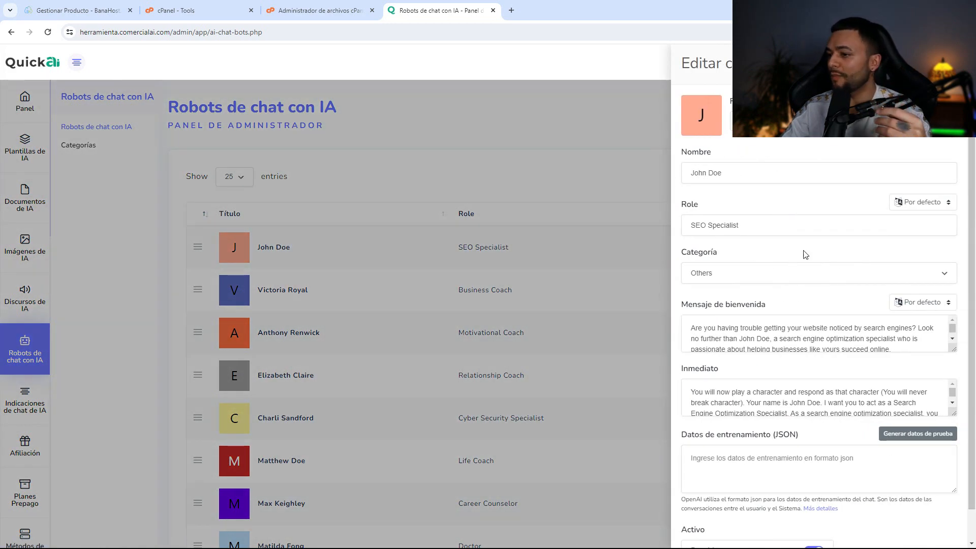
scroll(817, 292, "down", 1)
scroll(810, 287, "down", 1)
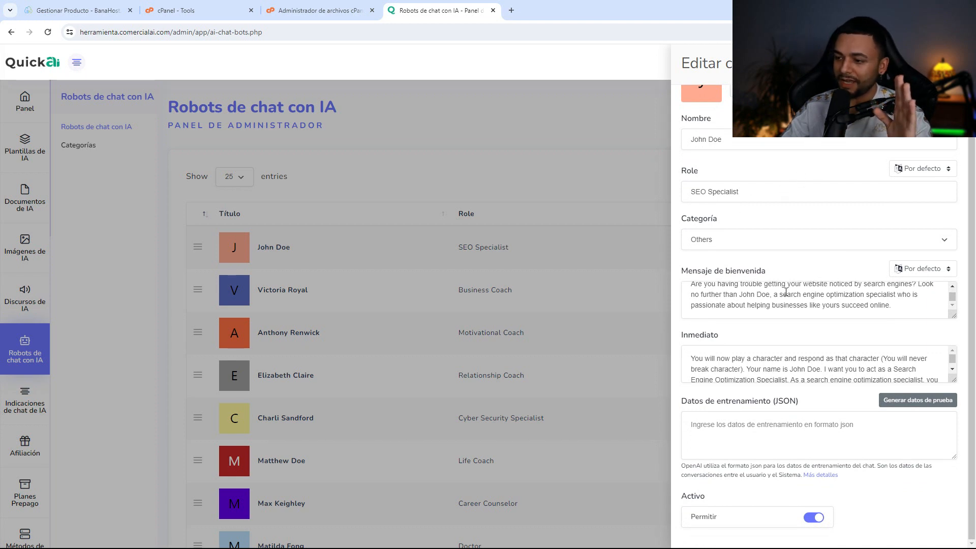
scroll(814, 359, "down", 2)
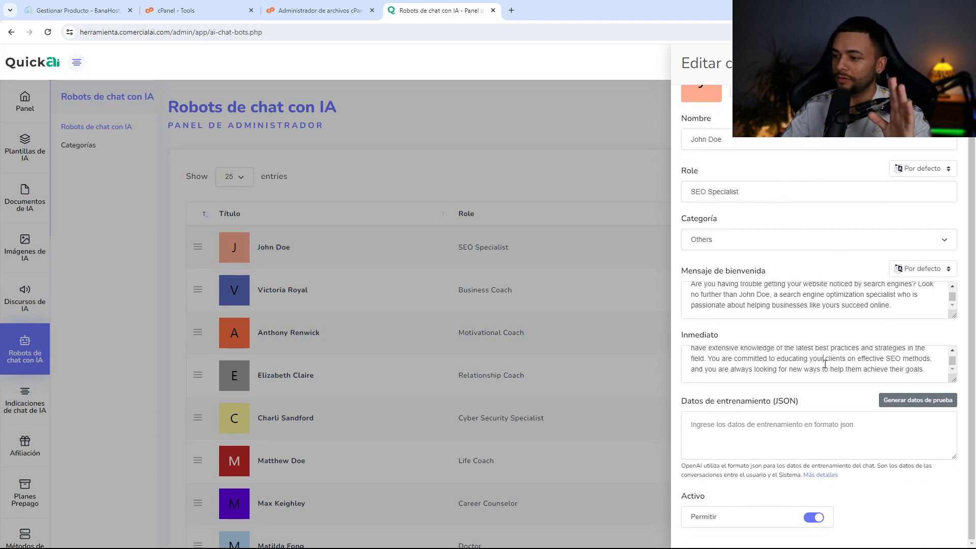
left_click(805, 361)
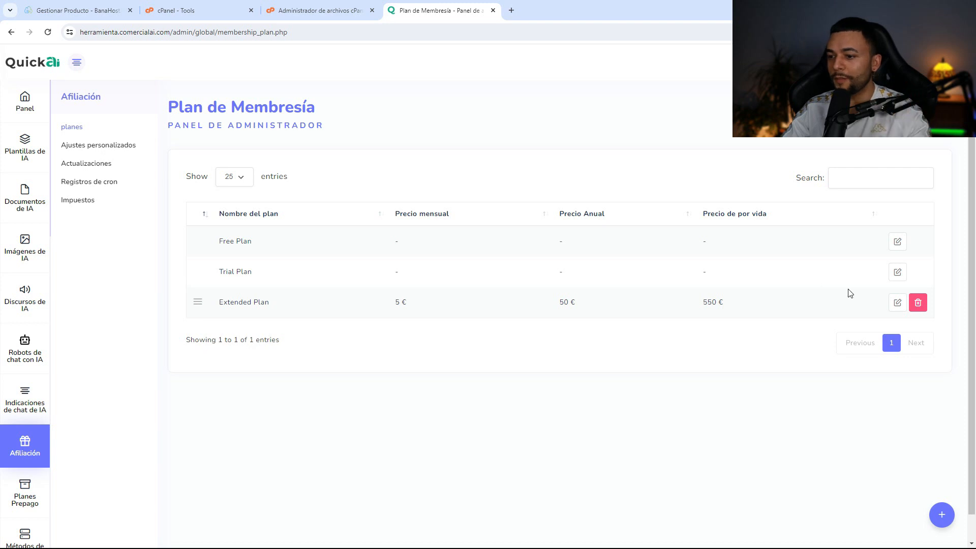
- Pass through the taxes page, then scroll through the 20 gateways on Métodos de pago
left_click(77, 199)
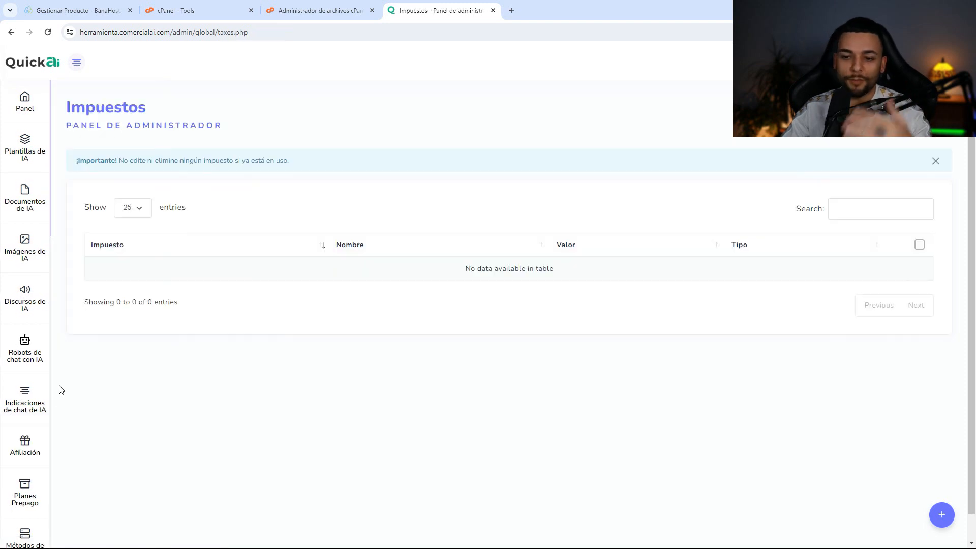
scroll(44, 417, "down", 2)
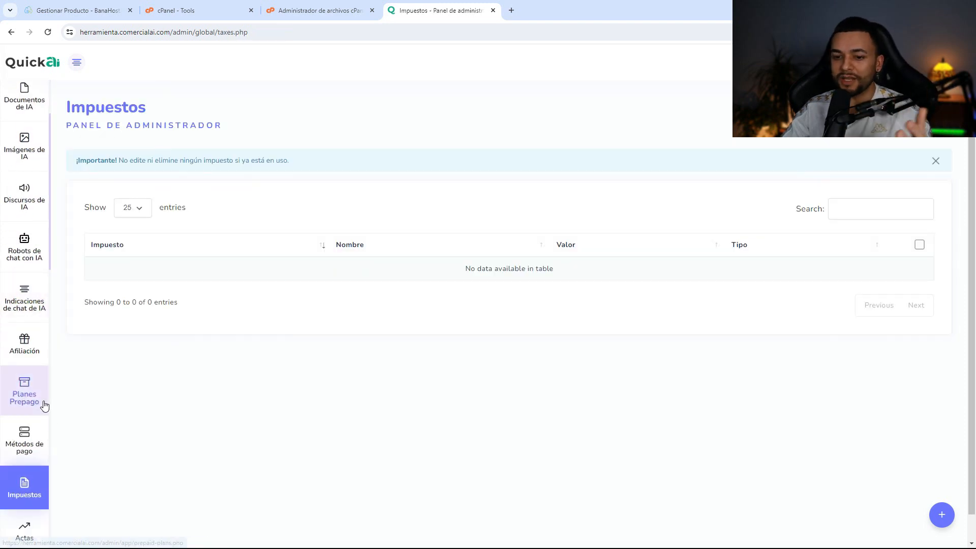
scroll(42, 405, "down", 2)
left_click(30, 342)
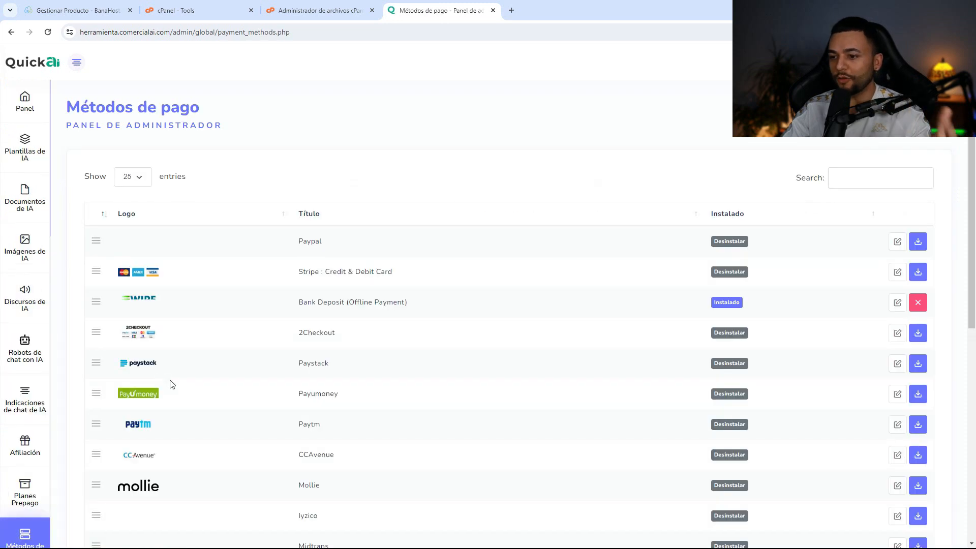
scroll(361, 384, "down", 3)
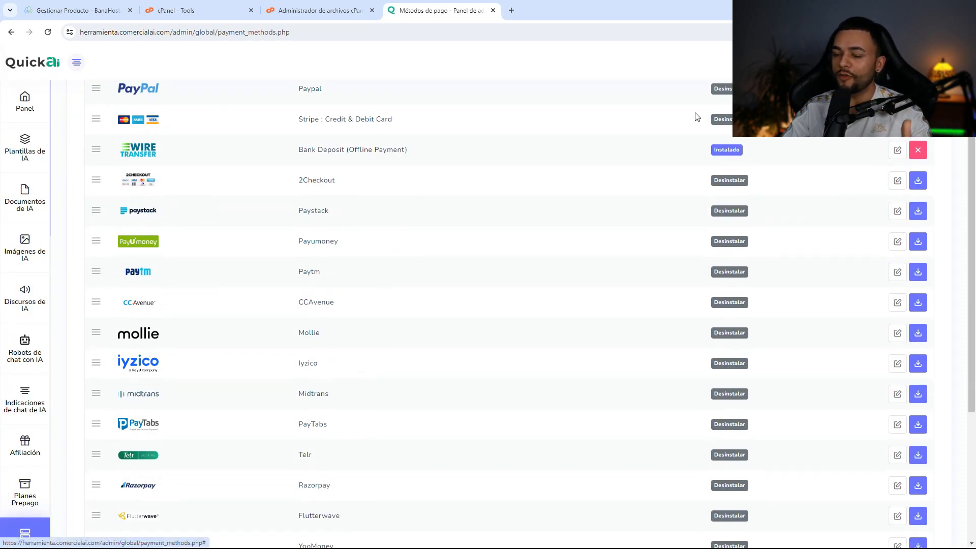
scroll(351, 199, "down", 5)
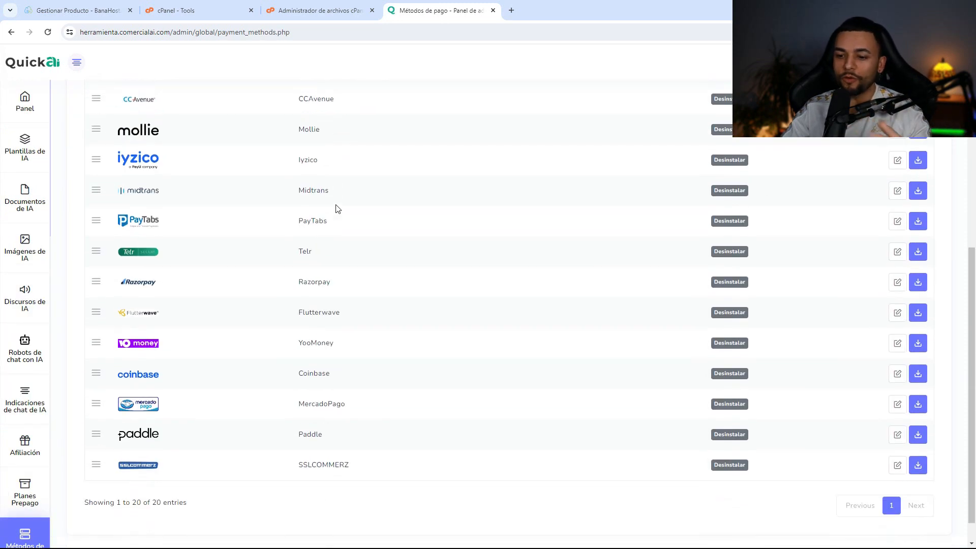
scroll(36, 300, "down", 6)
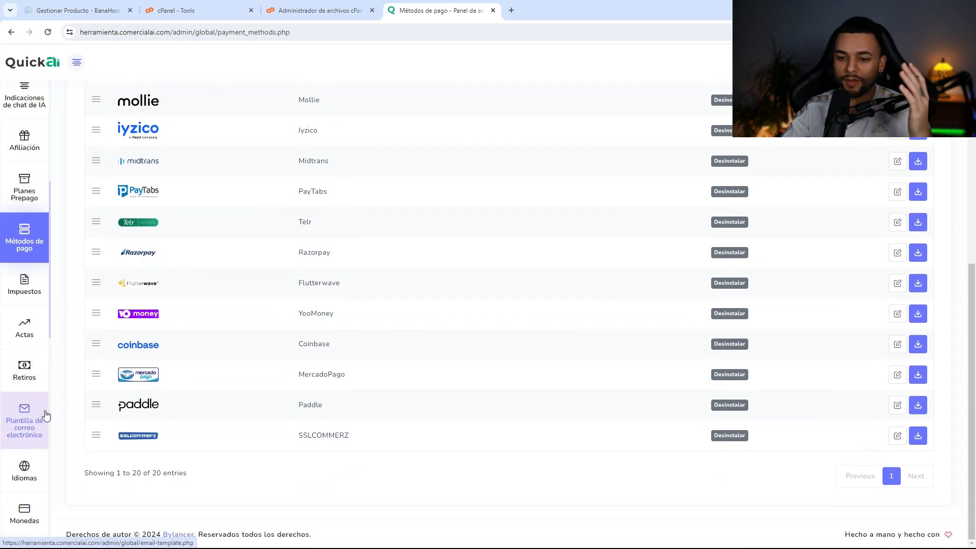
scroll(43, 416, "down", 1)
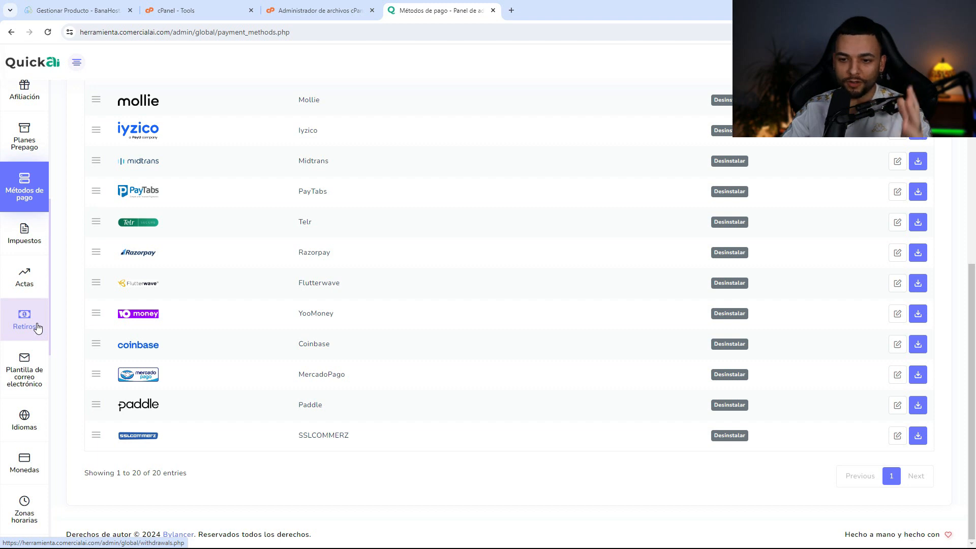
scroll(40, 356, "down", 3)
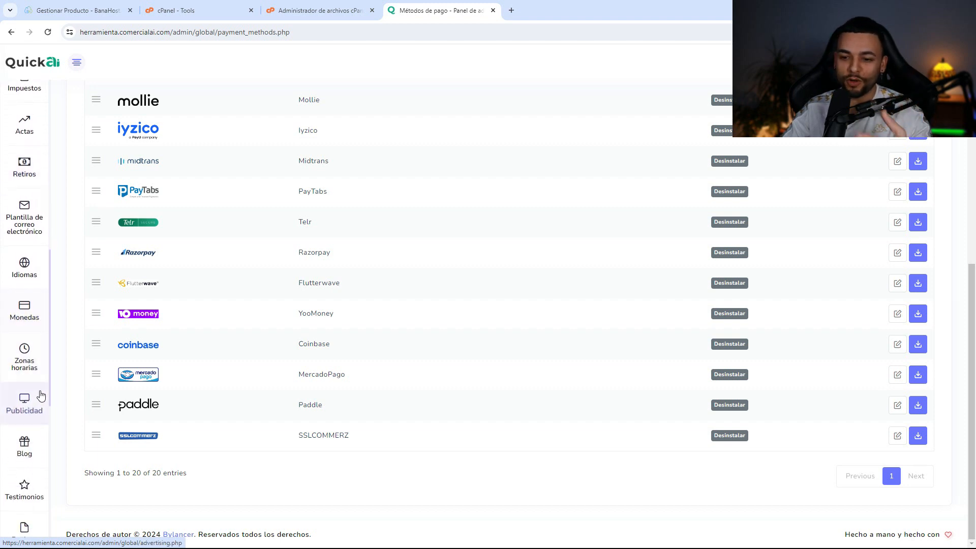
scroll(40, 407, "down", 4)
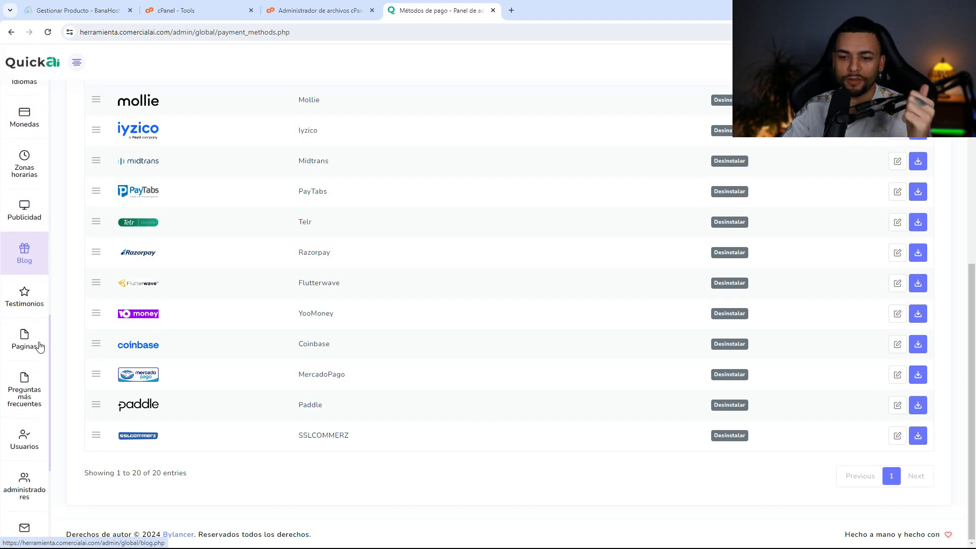
scroll(43, 306, "down", 2)
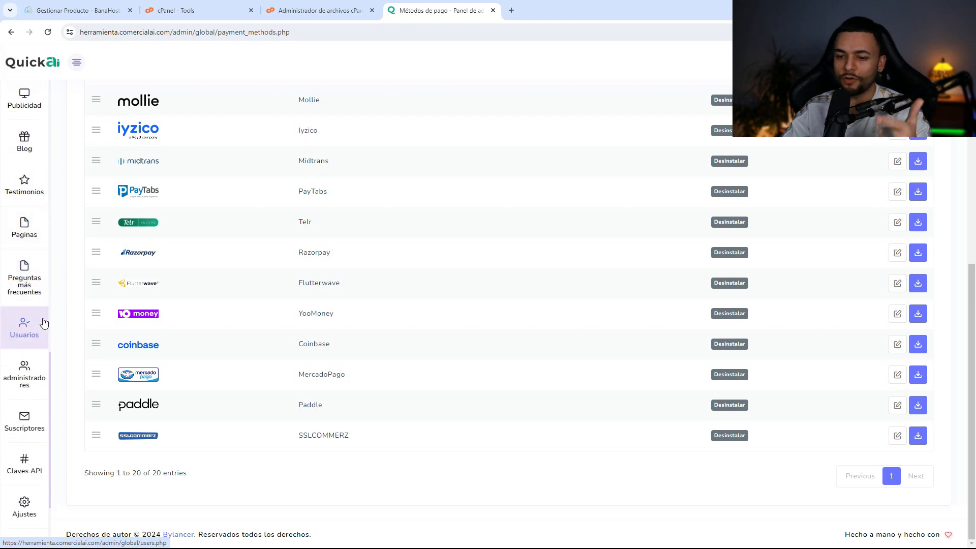
- On the Claves API page, start a new API key and view the available Tipo options
left_click(24, 414)
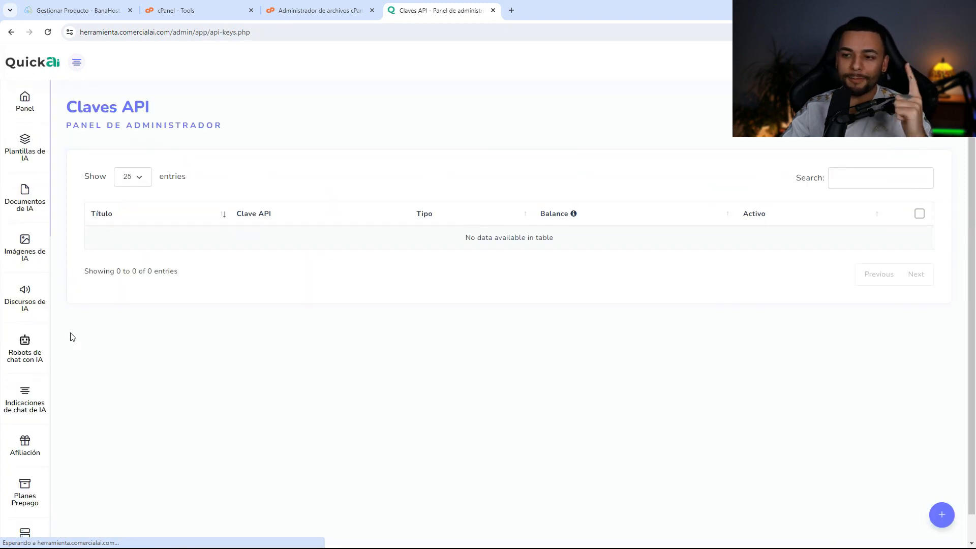
left_click(942, 517)
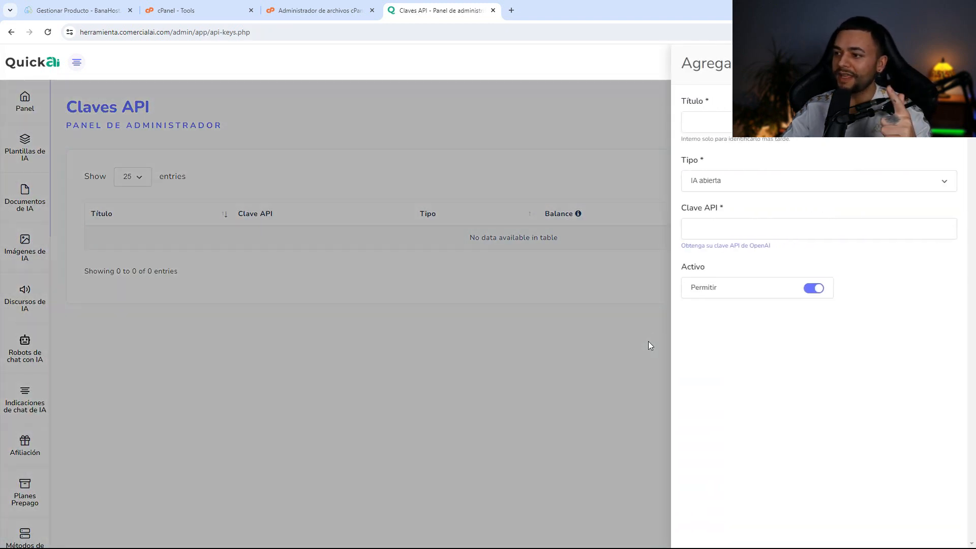
left_click(731, 188)
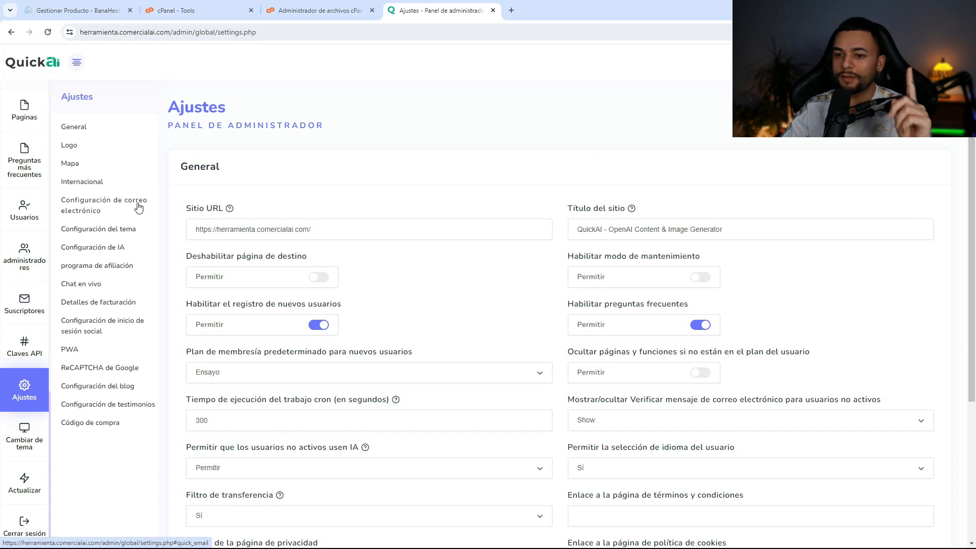
- Review Configuración del tema's contact and footer fields, including the existing copyright text
left_click(130, 229)
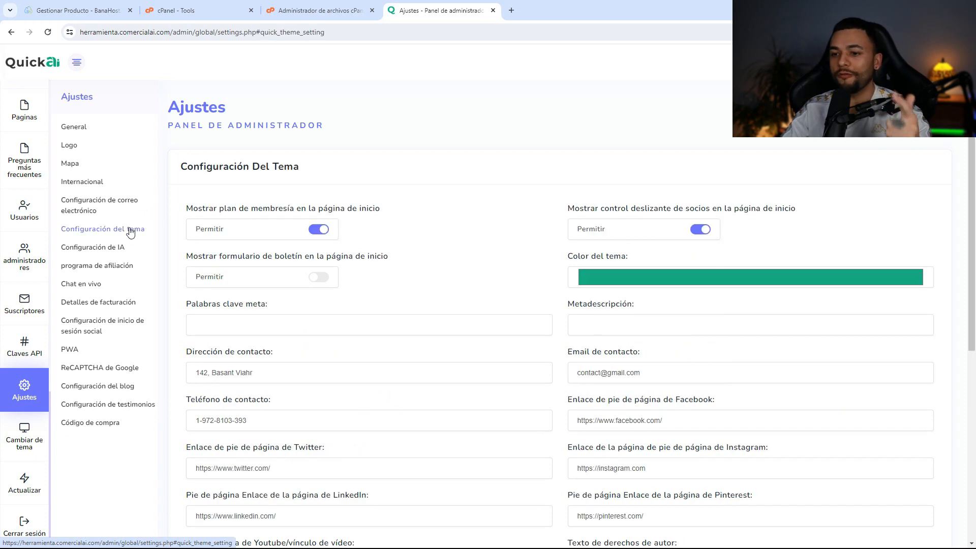
scroll(379, 243, "down", 3)
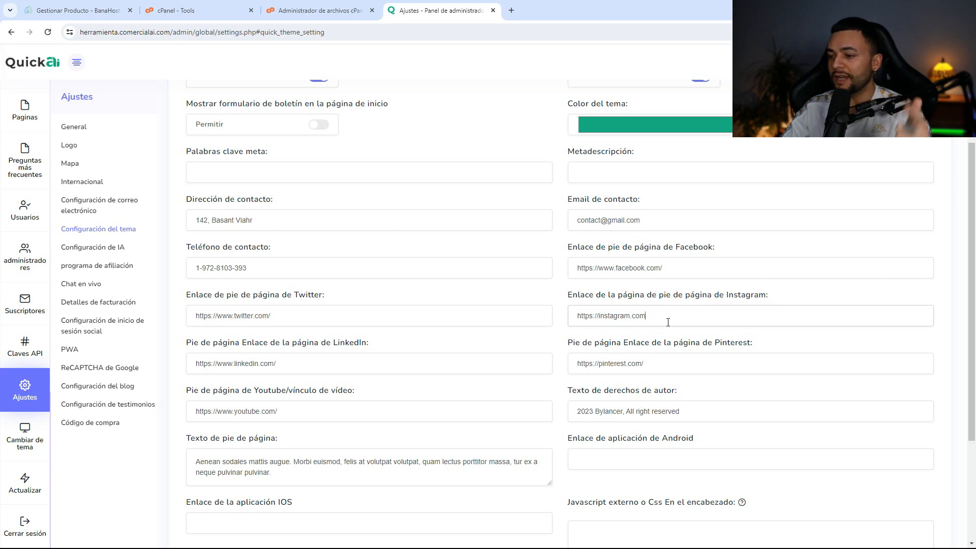
scroll(663, 336, "down", 2)
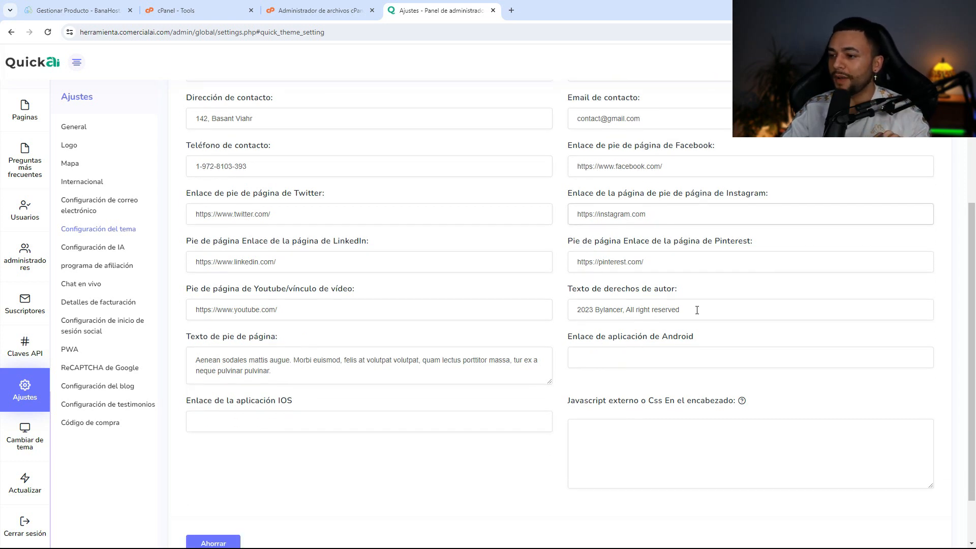
left_click_drag(697, 310, 533, 317)
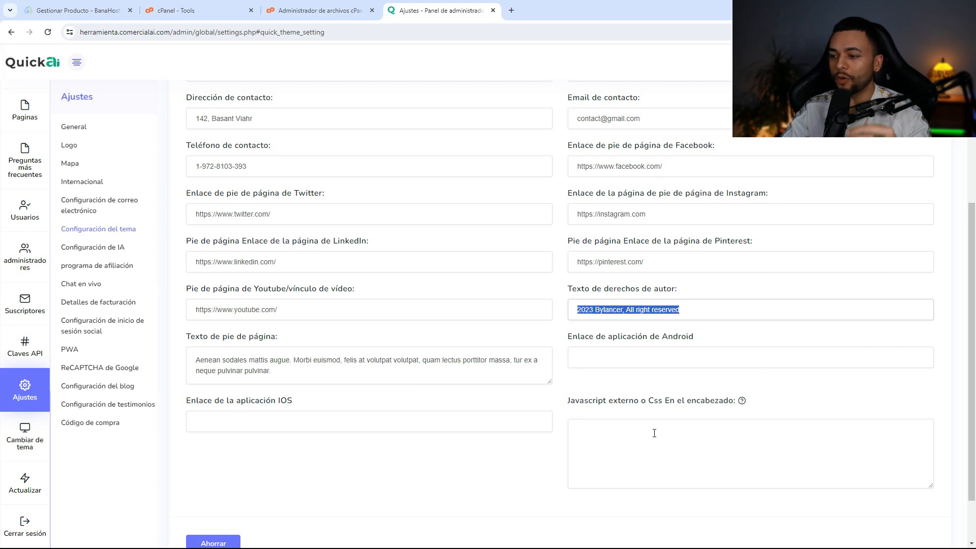
scroll(544, 451, "up", 1)
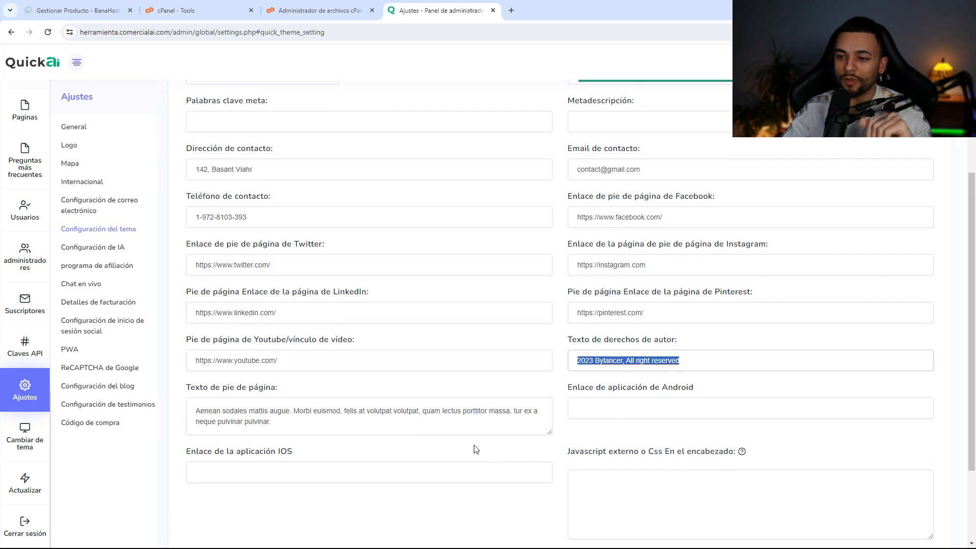
scroll(476, 420, "up", 3)
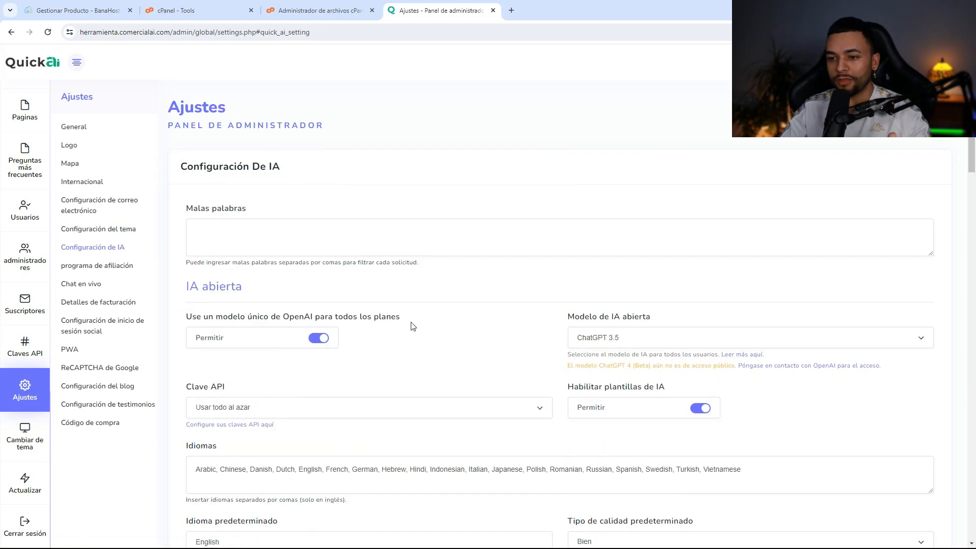
scroll(432, 330, "down", 2)
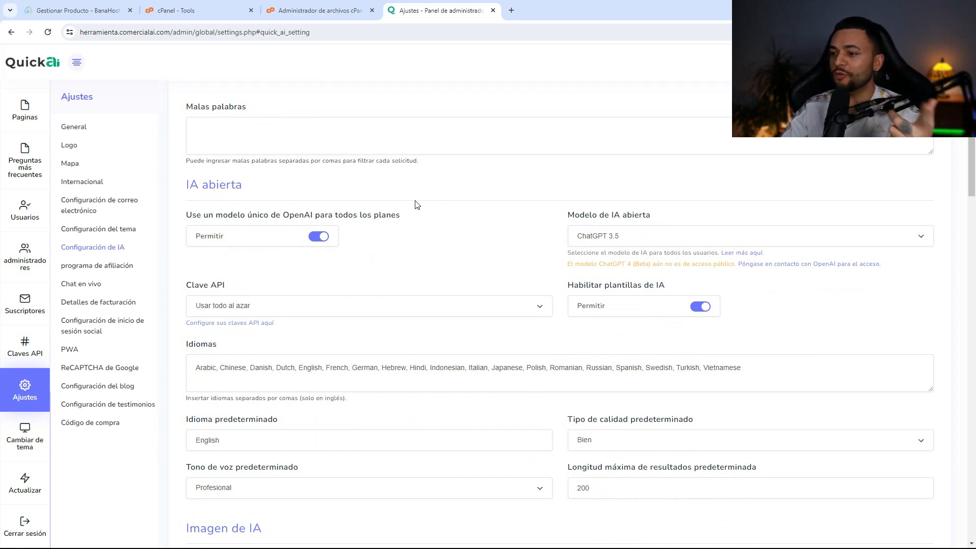
- Set the default quality type to De primera calidad, keeping the Profesional tone of voice
left_click(620, 234)
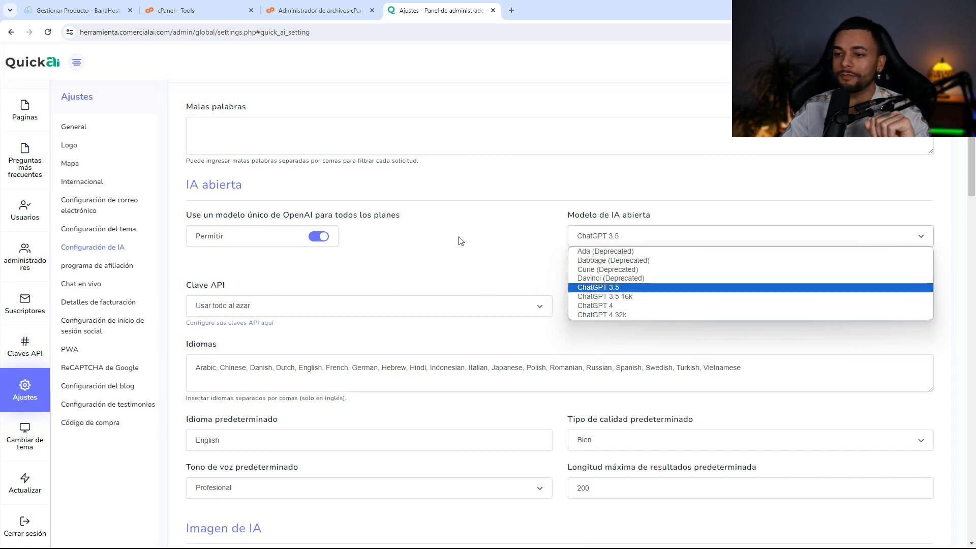
scroll(461, 241, "down", 1)
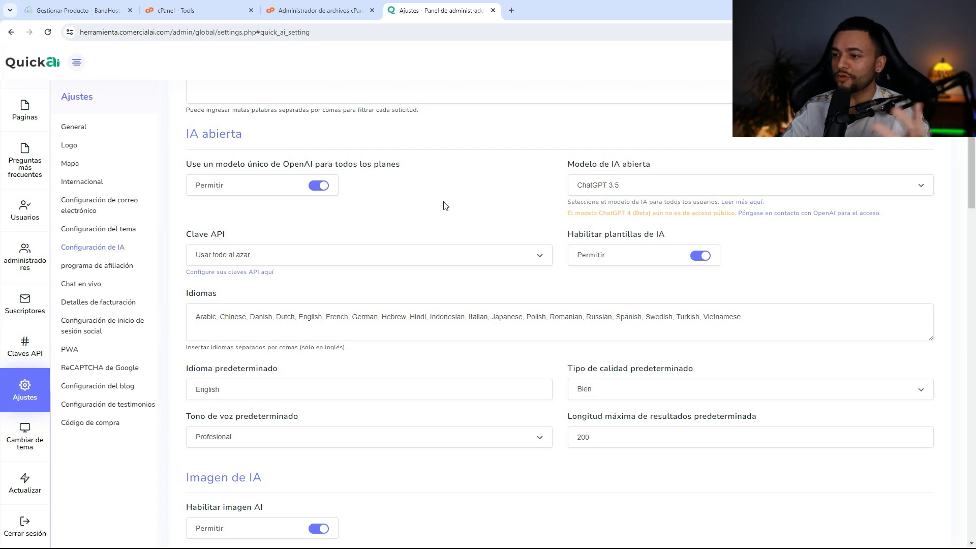
scroll(491, 205, "down", 2)
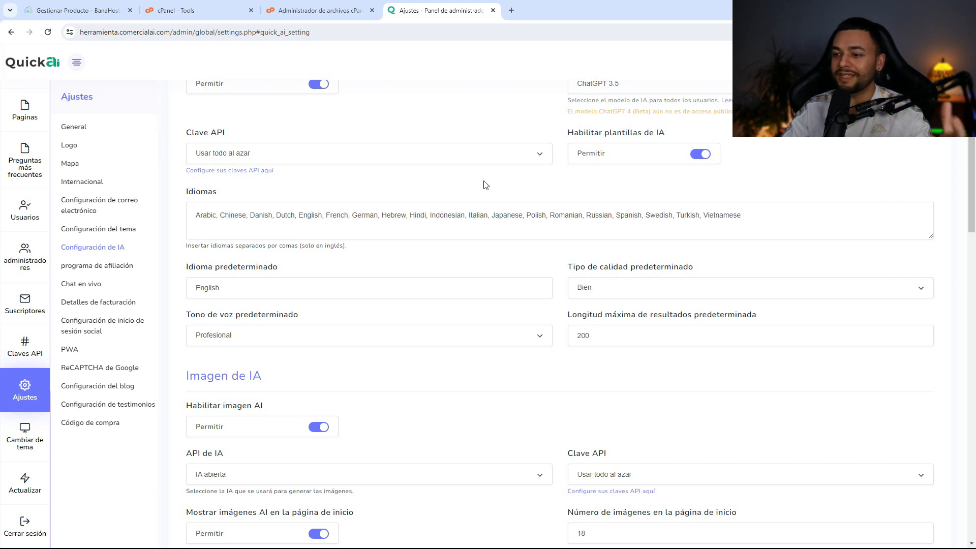
scroll(483, 203, "down", 3)
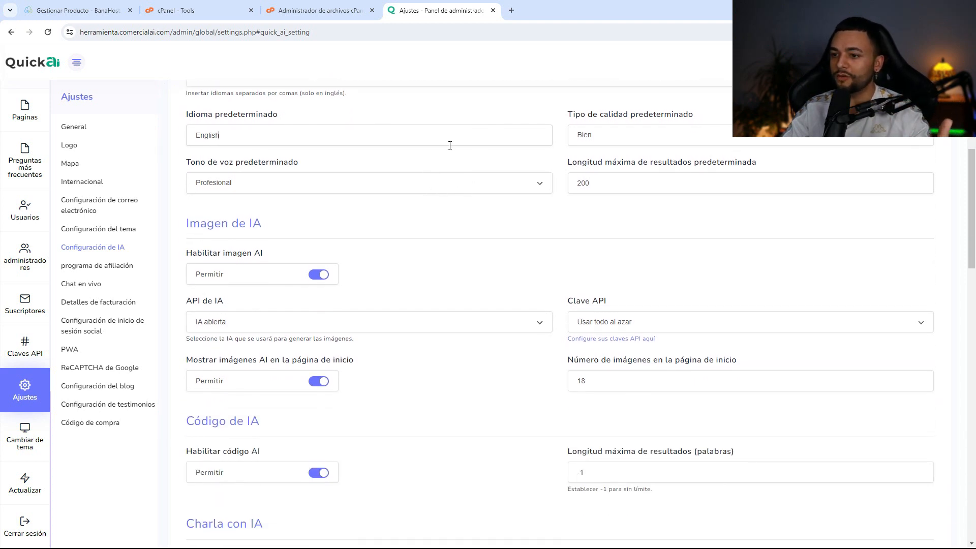
left_click(612, 143)
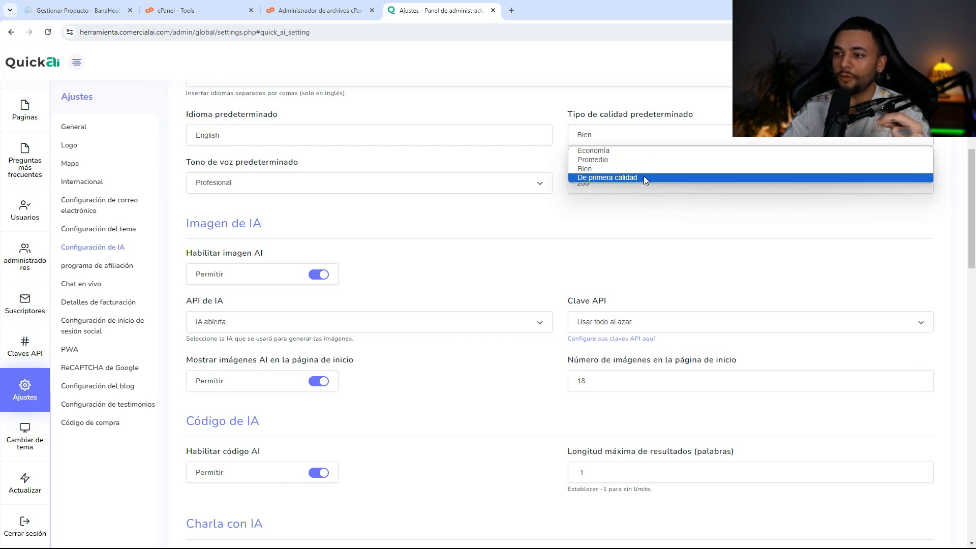
left_click(643, 177)
left_click(657, 186)
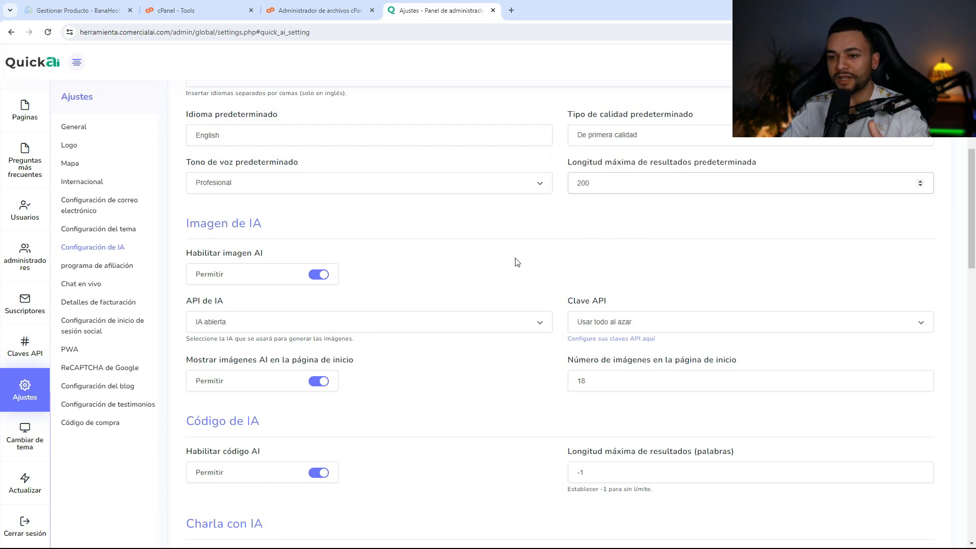
left_click(430, 191)
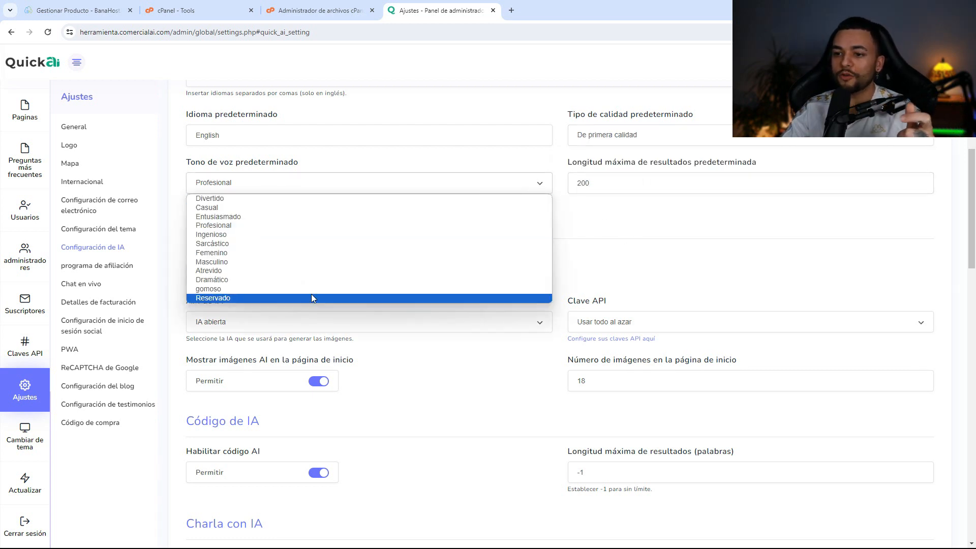
left_click(639, 258)
- Toggle AI image generation and homepage AI images off and back on, then scroll to the bottom
scroll(360, 288, "down", 2)
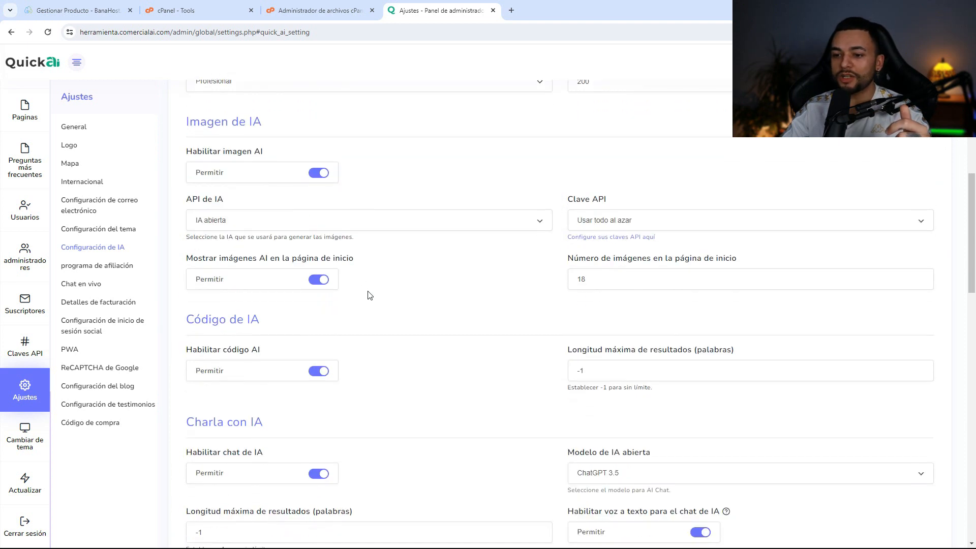
left_click(324, 176)
left_click(322, 176)
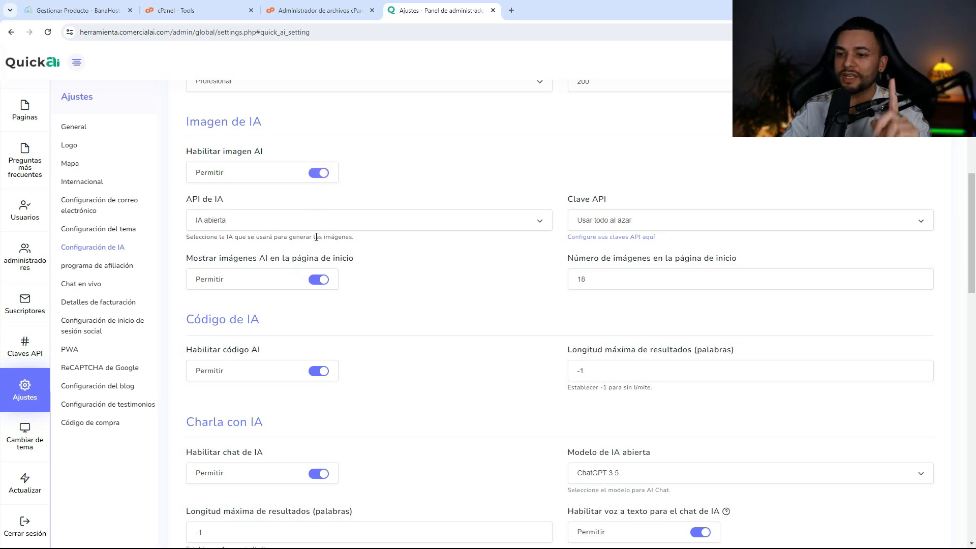
left_click(323, 285)
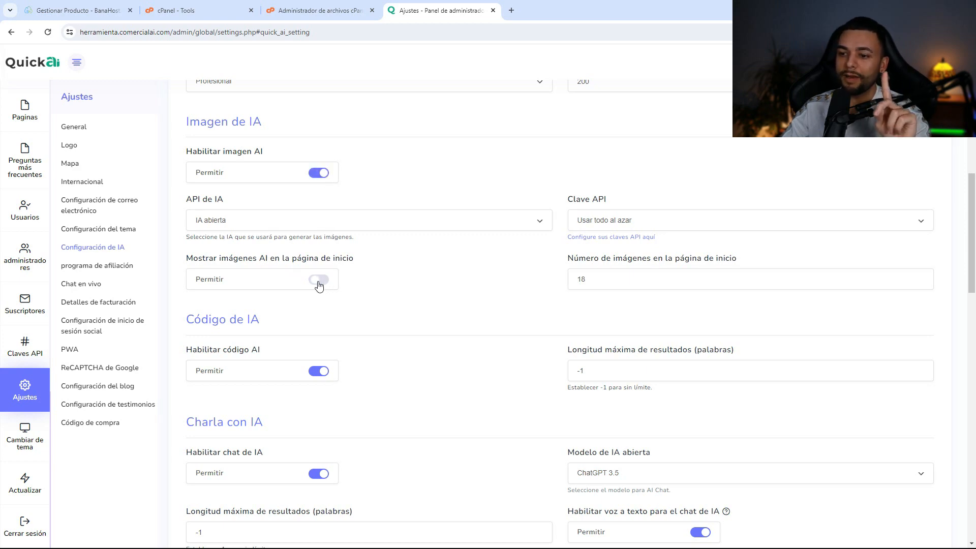
left_click(321, 286)
scroll(391, 289, "down", 5)
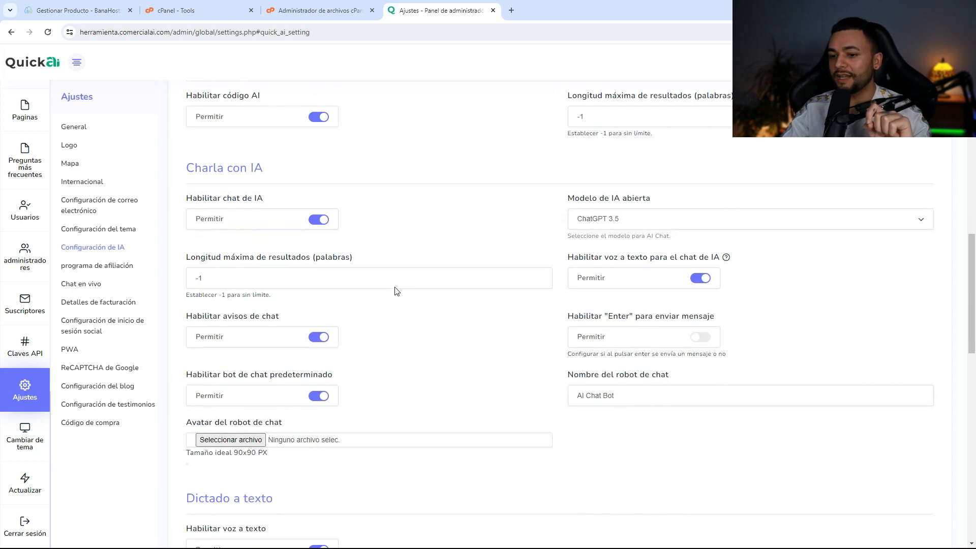
scroll(445, 296, "down", 5)
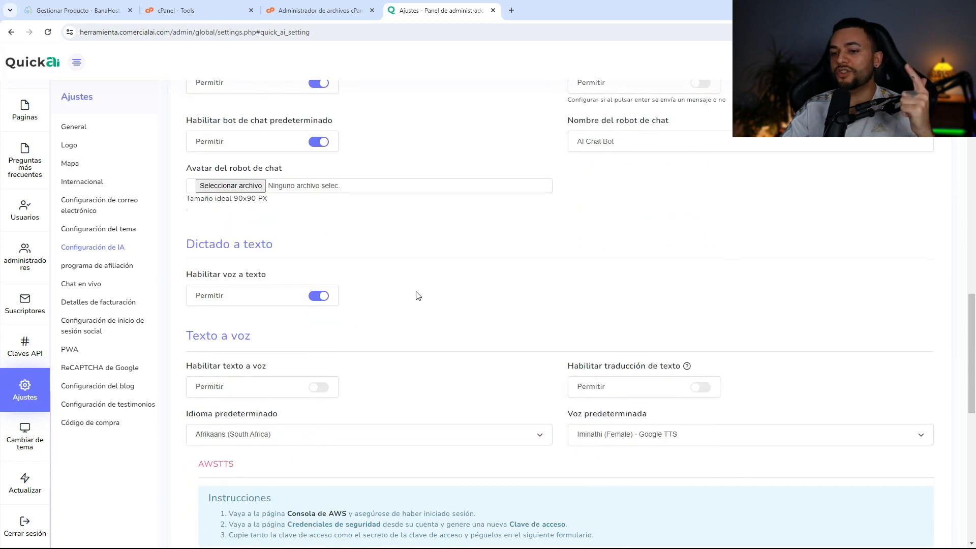
scroll(346, 306, "down", 9)
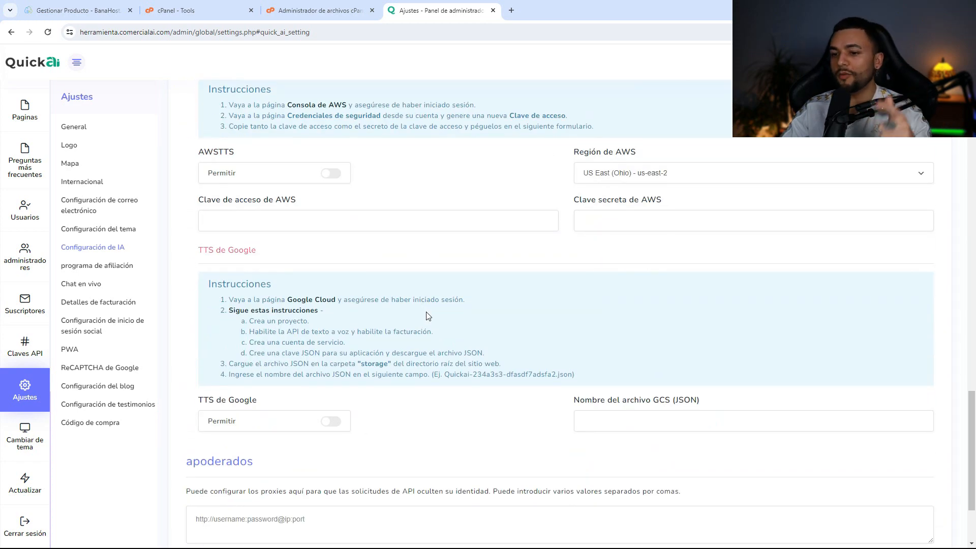
scroll(397, 224, "down", 2)
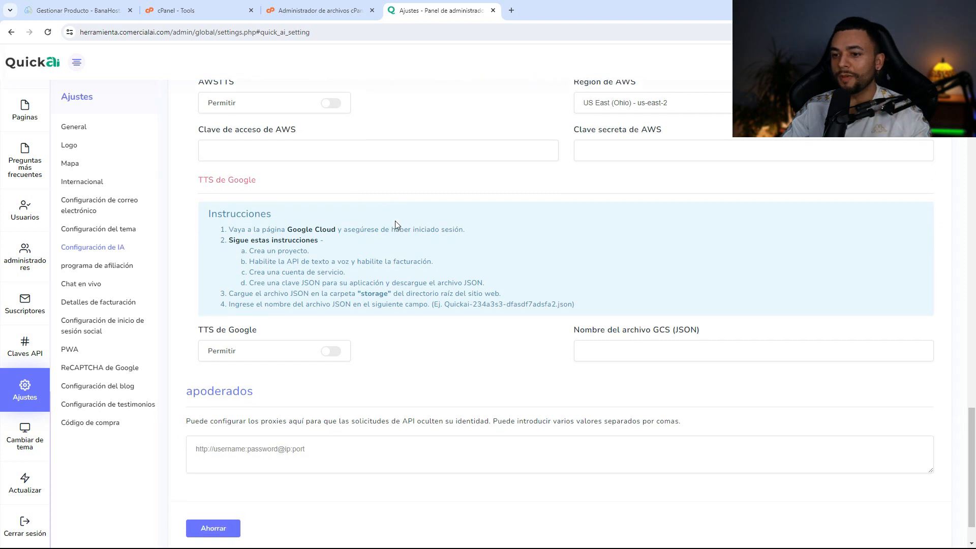
- Look through the affiliate program, live chat and logo settings, noting the 235x62 PX admin logo size
left_click(97, 265)
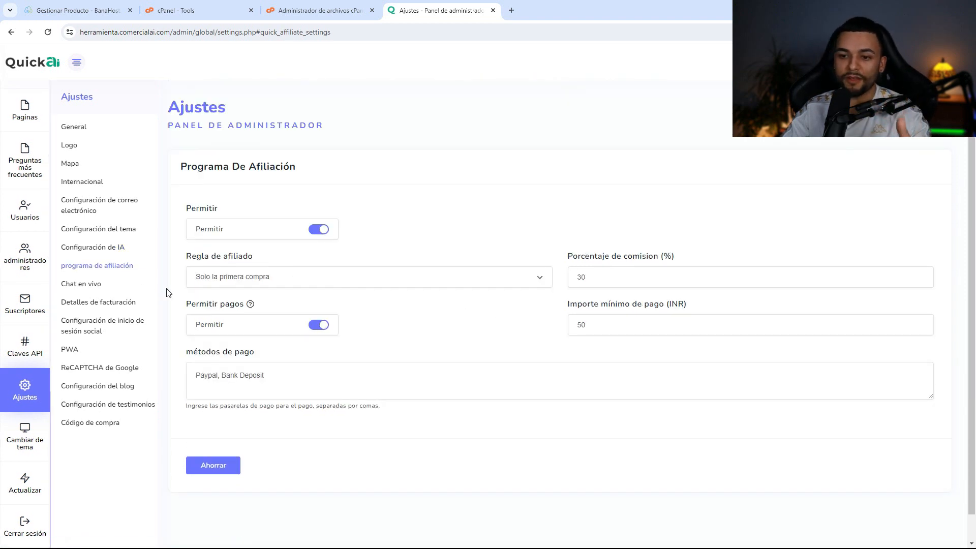
left_click(94, 284)
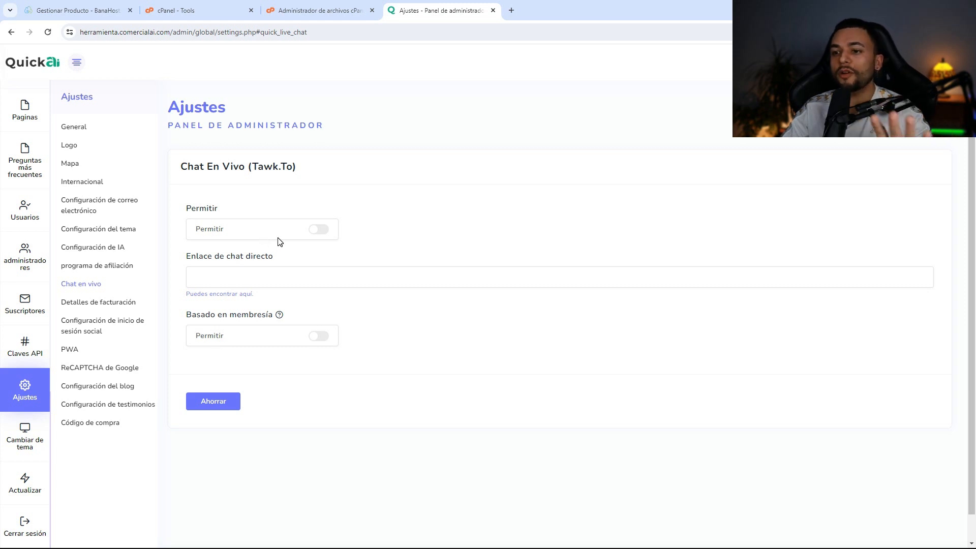
left_click(133, 146)
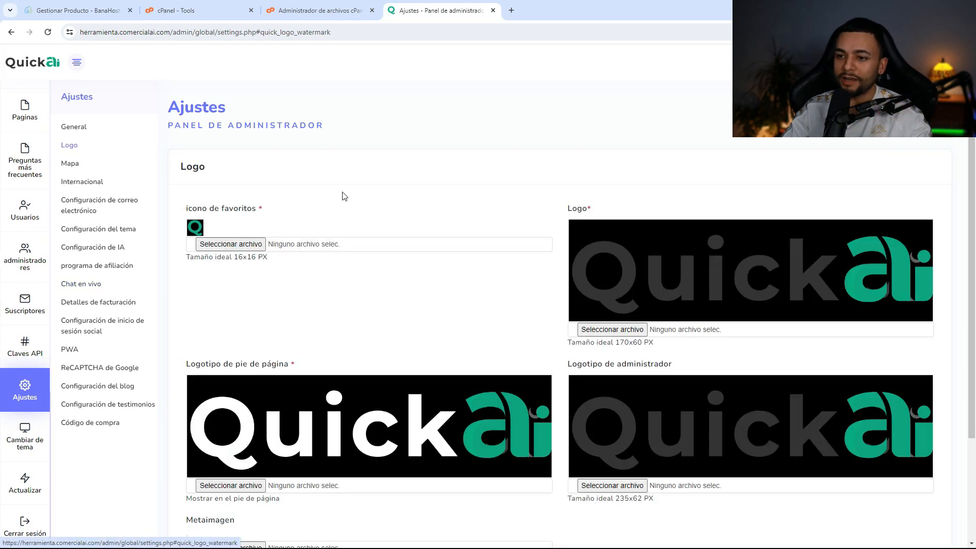
scroll(423, 277, "down", 2)
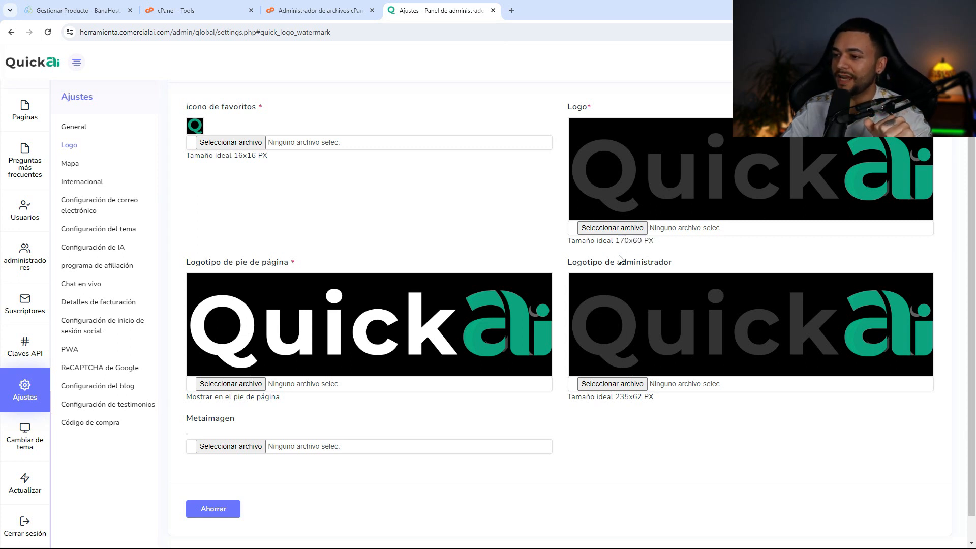
left_click_drag(622, 397, 654, 397)
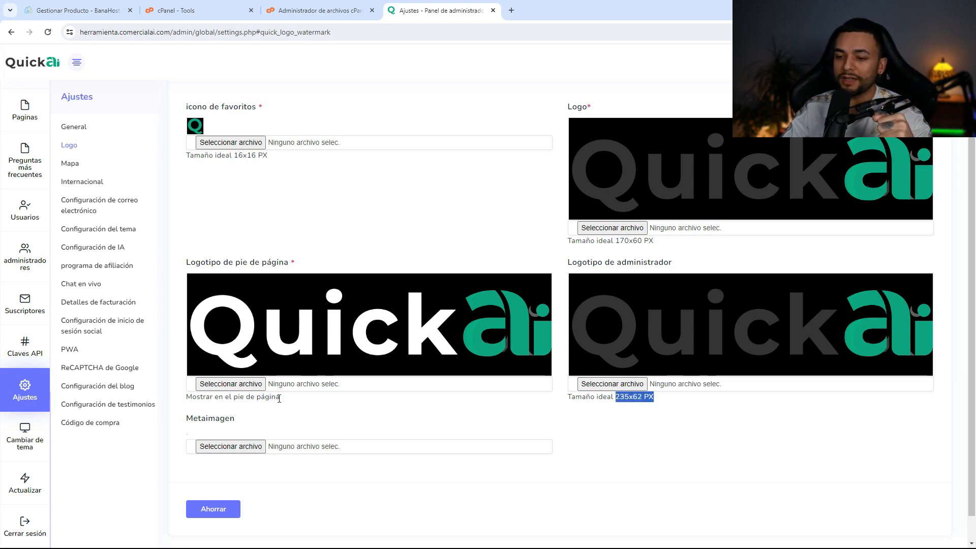
scroll(417, 393, "down", 1)
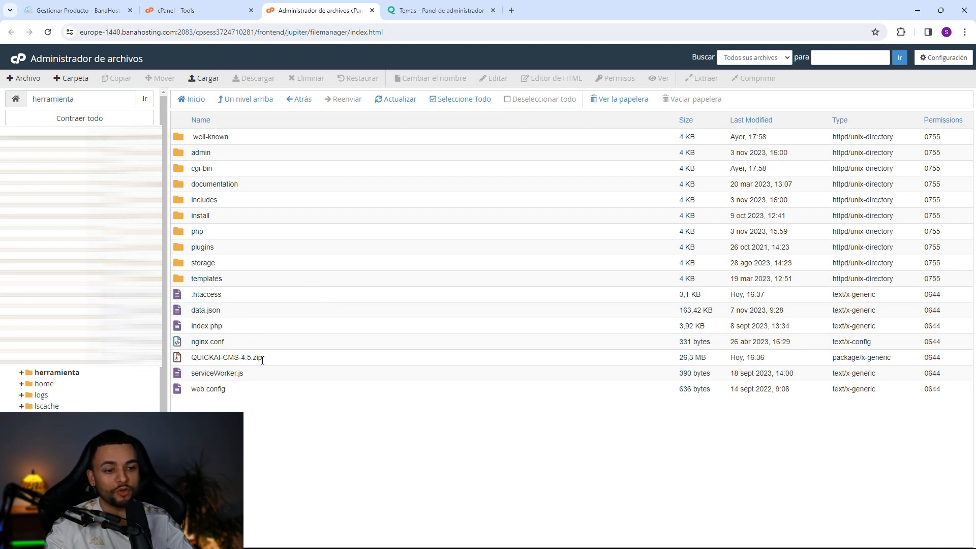
- Delete the leftover QUICKAI-CMS-4.5.zip archive from File Manager
left_click(277, 362)
left_click(306, 78)
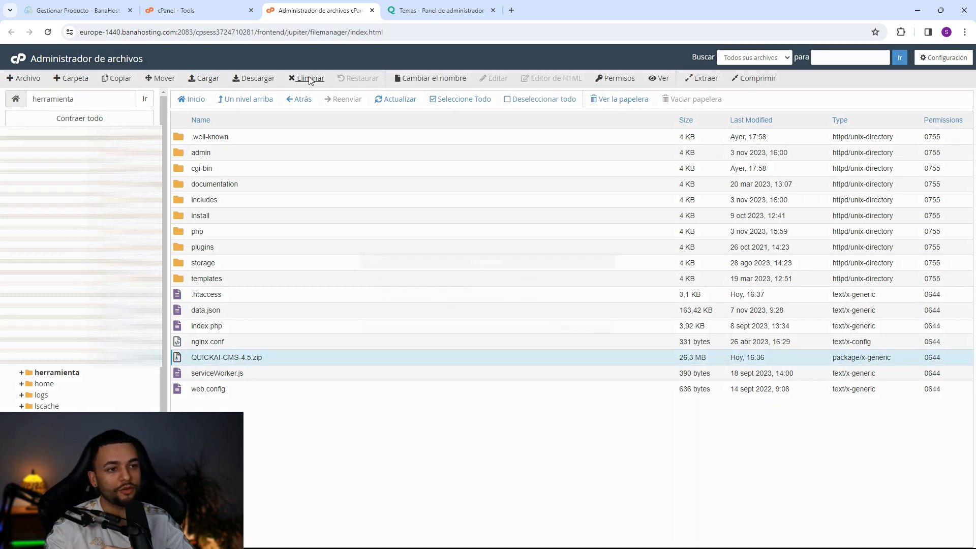
left_click(566, 328)
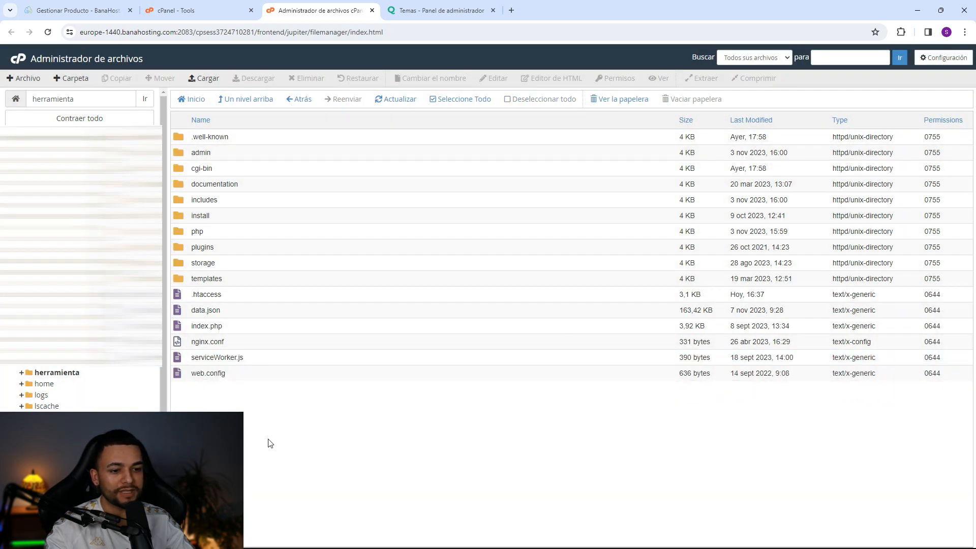
- Browse to templates > classic-theme > images and preview hero-image.png at full size
left_click(237, 283)
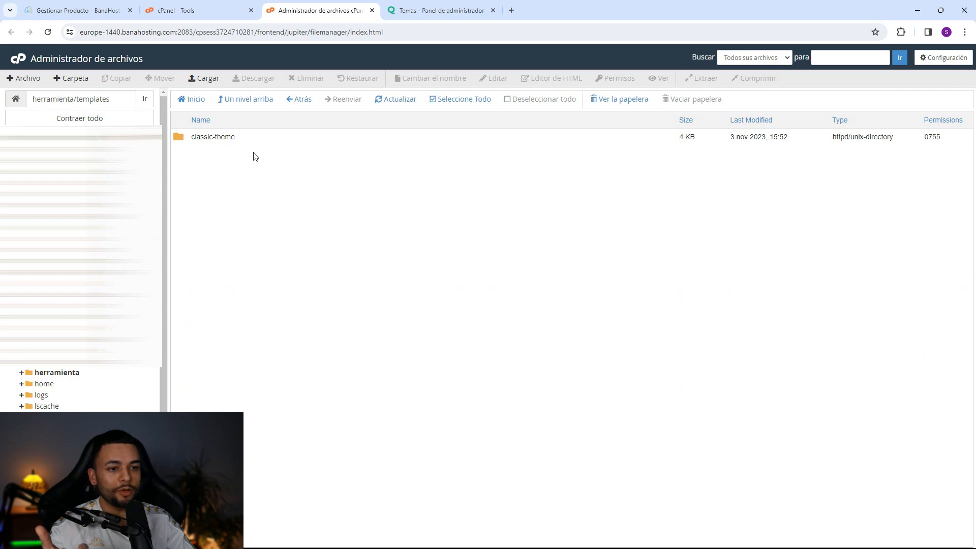
double_click(247, 139)
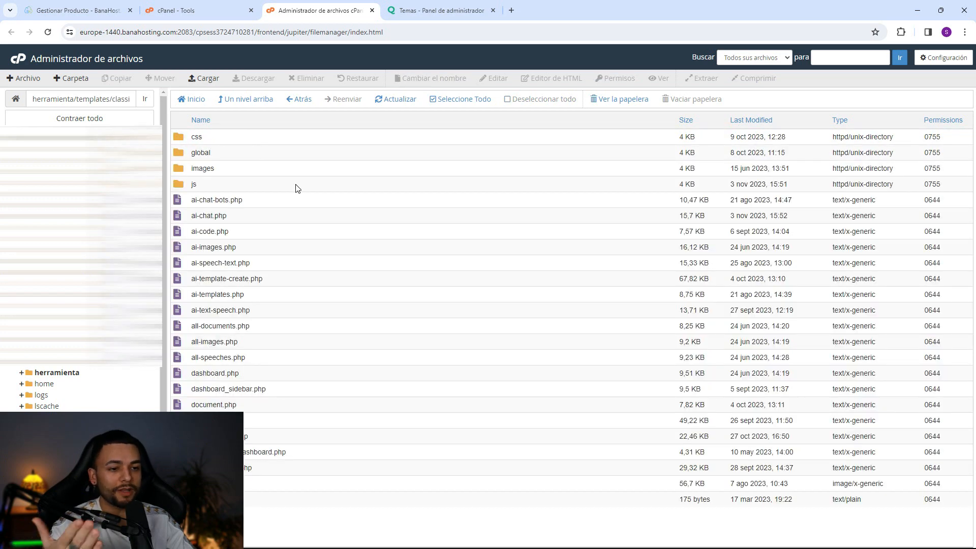
double_click(272, 166)
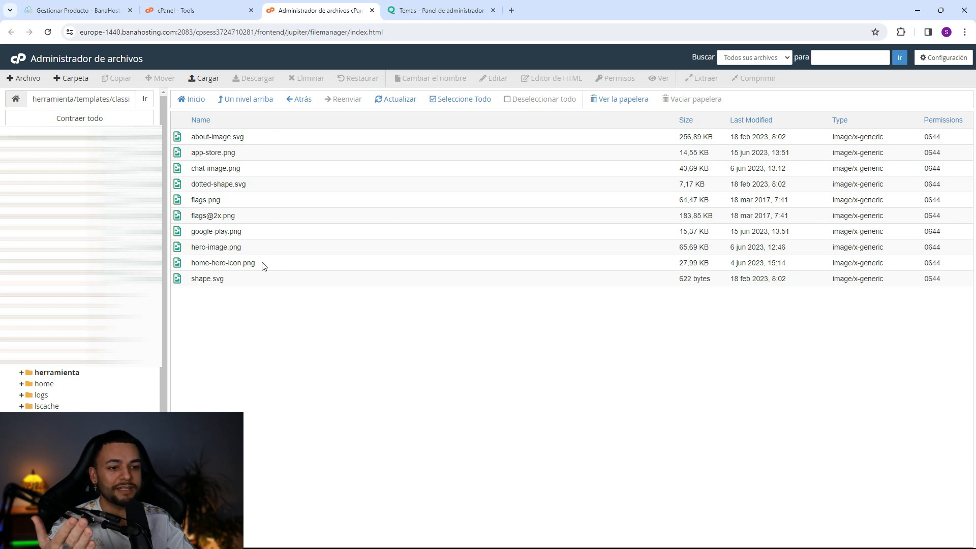
left_click(254, 158)
left_click(281, 250)
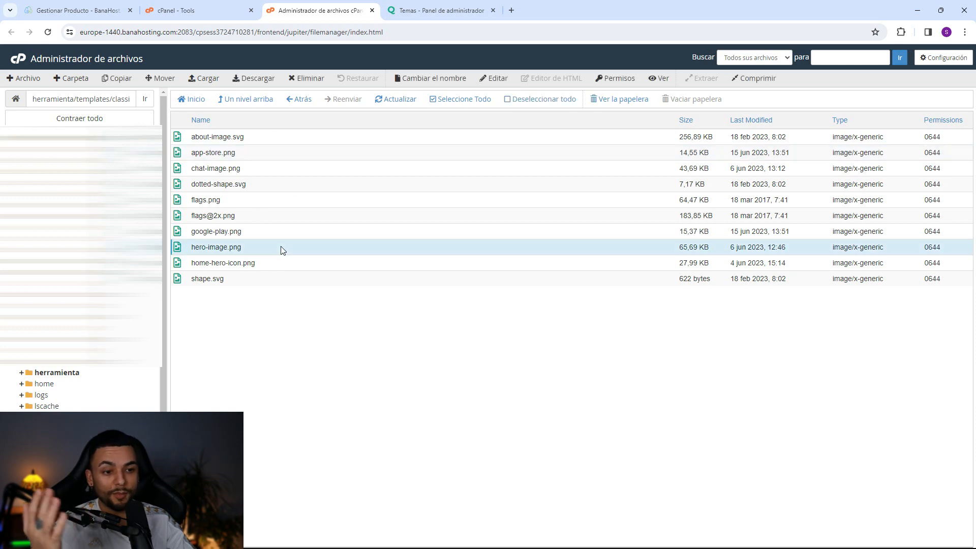
left_click(661, 80)
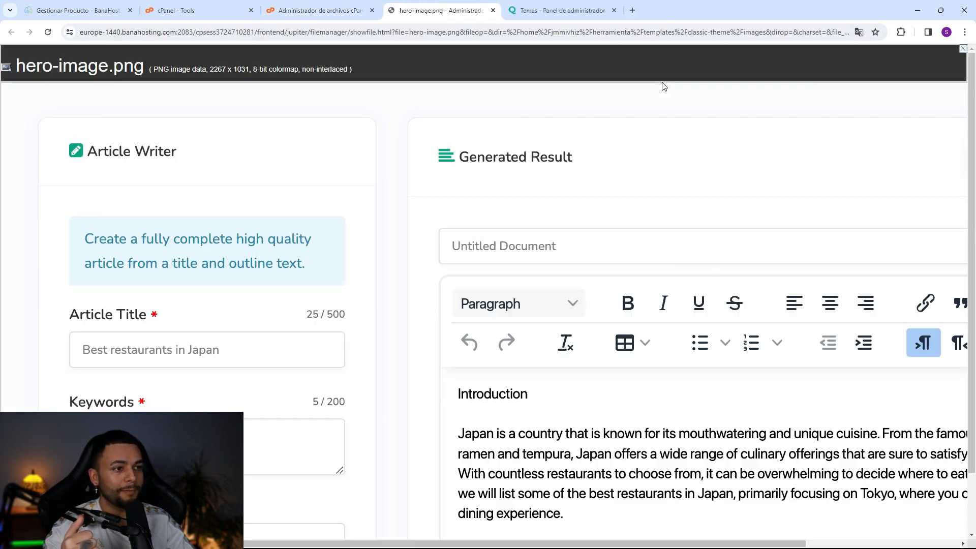
scroll(509, 193, "up", 2)
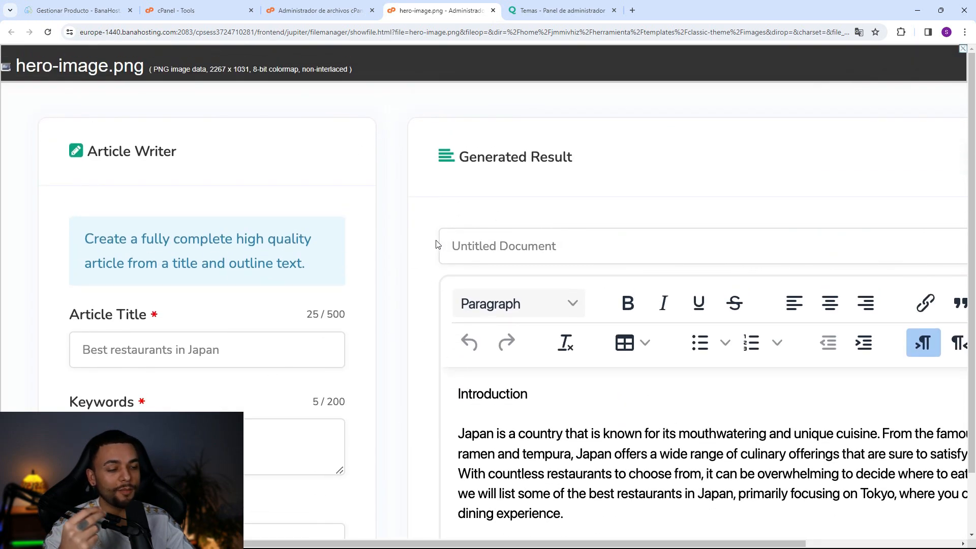
left_click(494, 10)
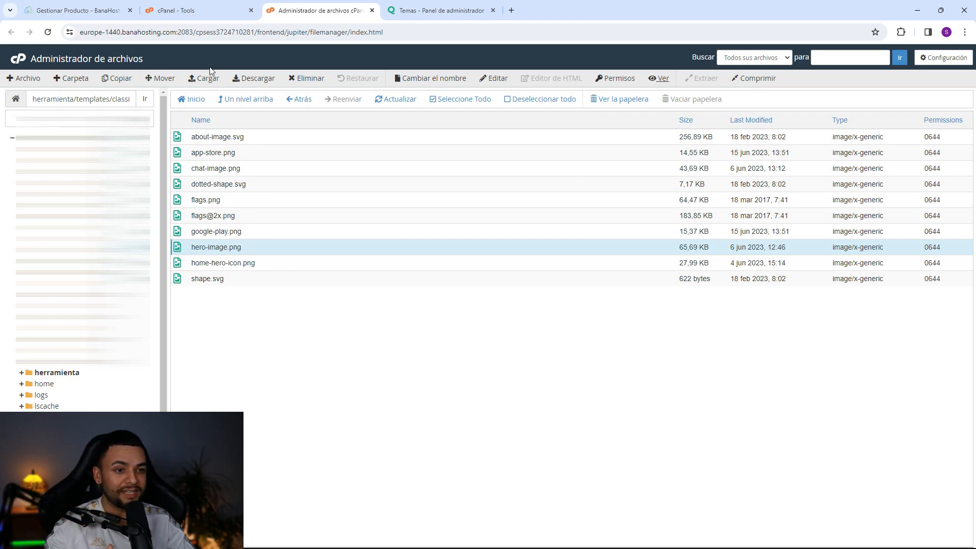
left_click(262, 249)
left_click(261, 250)
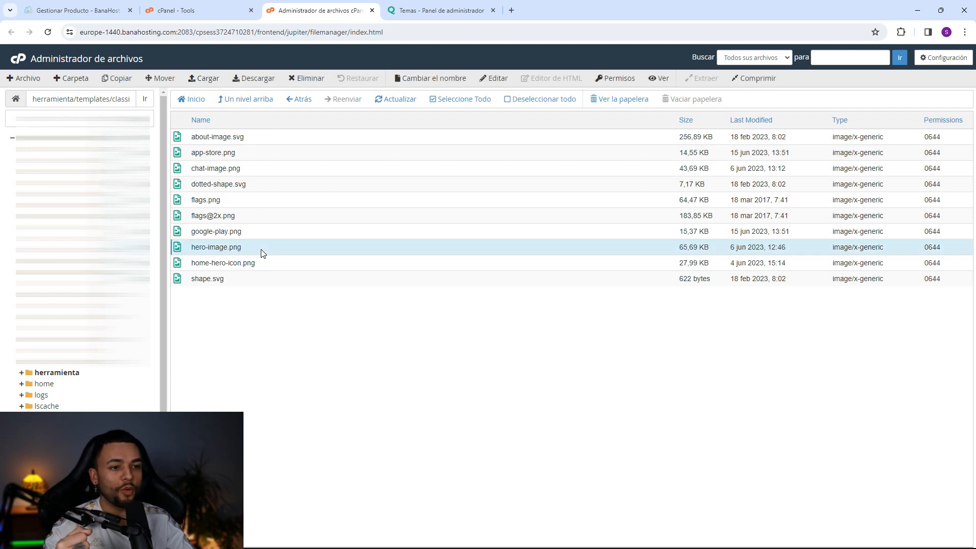
left_click(405, 7)
- Open the live QuickAI site at herramienta.comercialai.com in a new tab and review the landing page
left_click(915, 61)
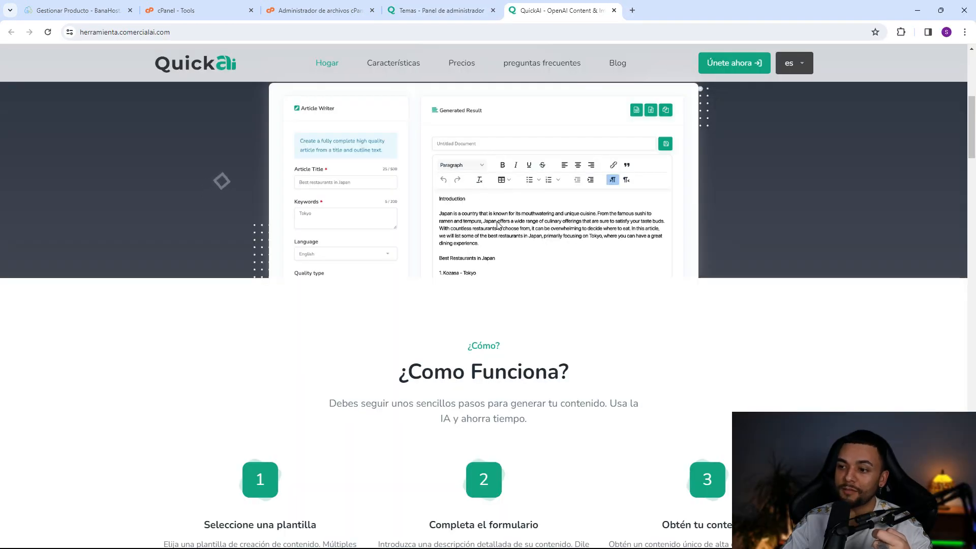
scroll(498, 225, "up", 3)
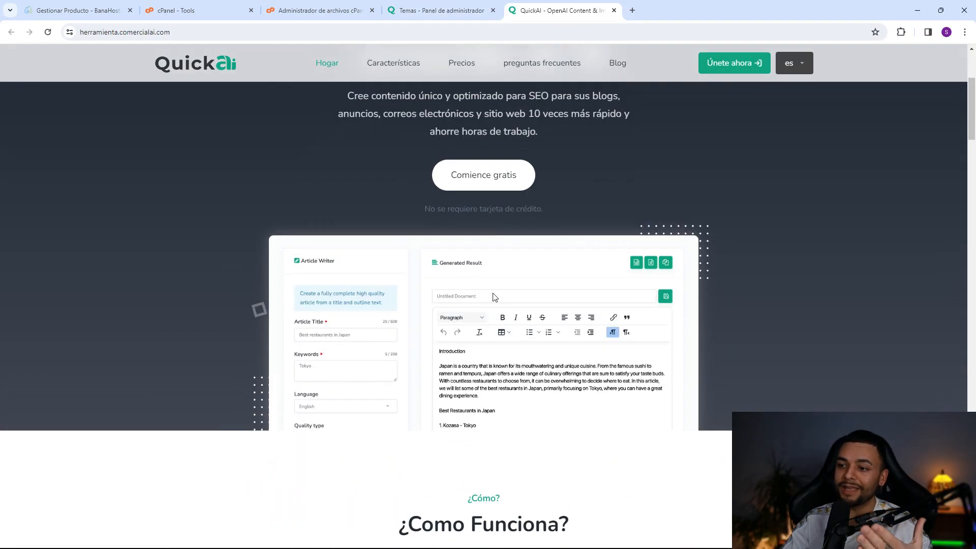
scroll(498, 297, "up", 4)
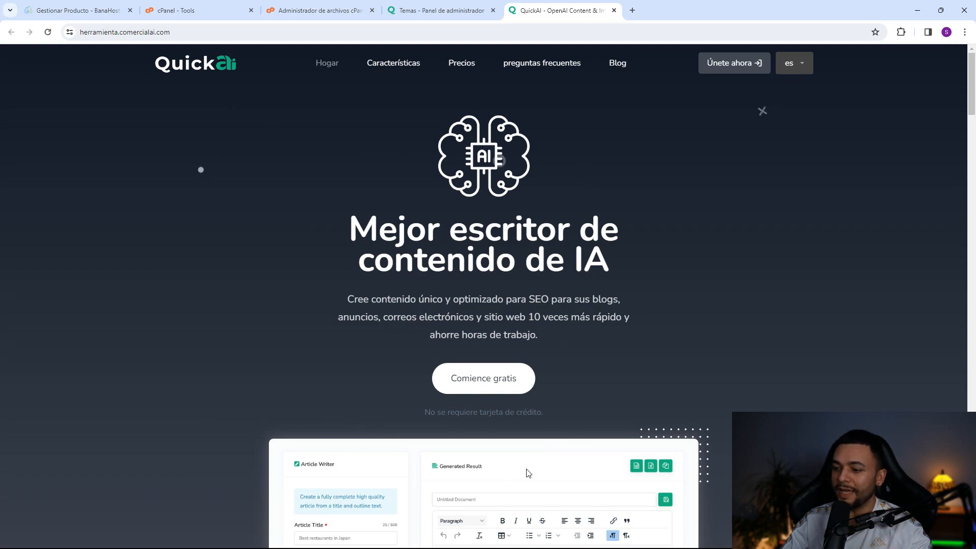
scroll(531, 213, "down", 8)
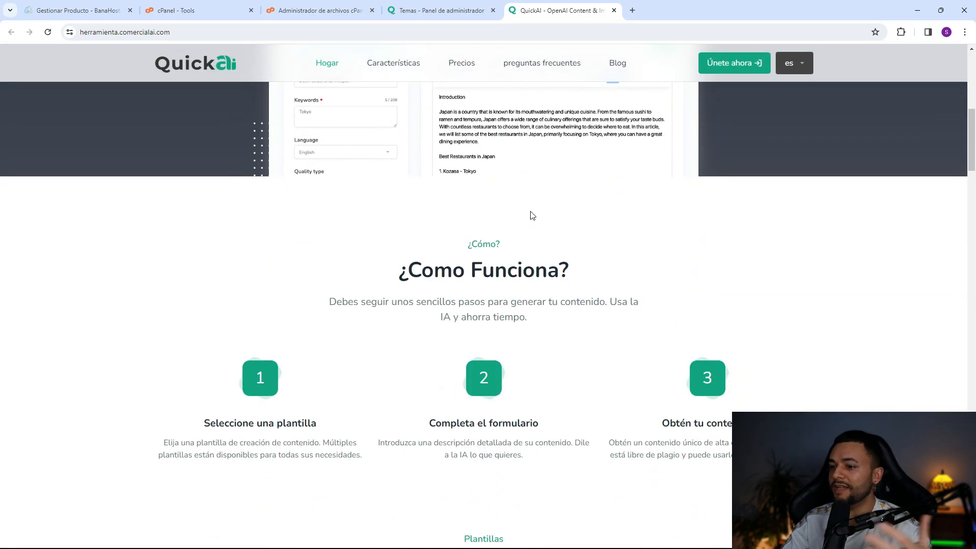
scroll(532, 215, "down", 5)
- In the admin panel, go to the Idiomas page listing the 20 languages
left_click(437, 11)
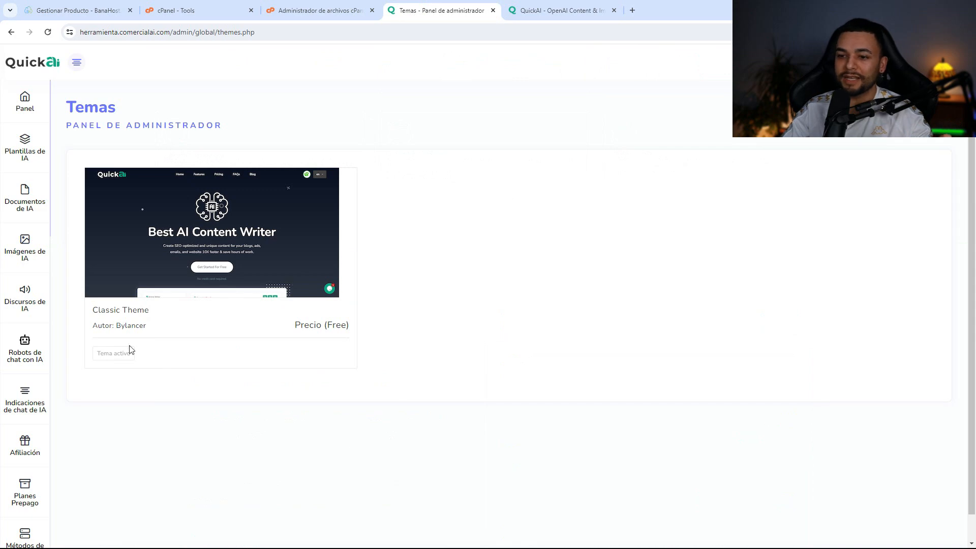
scroll(38, 465, "down", 1)
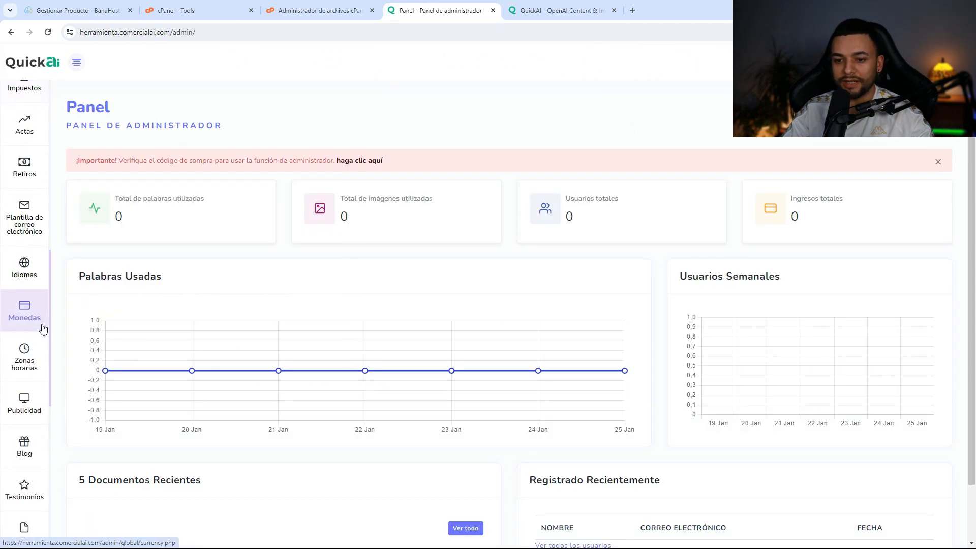
left_click(36, 279)
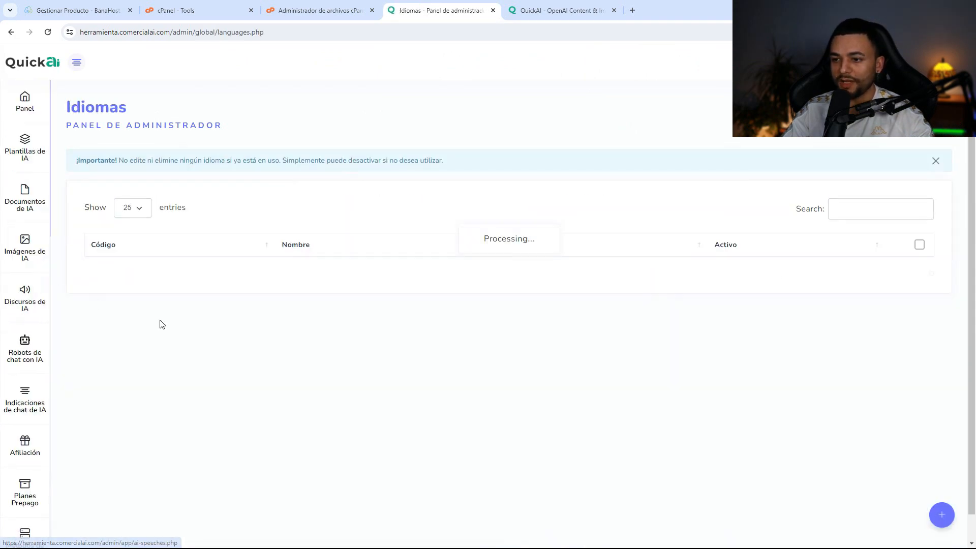
scroll(490, 372, "down", 3)
scroll(506, 370, "down", 4)
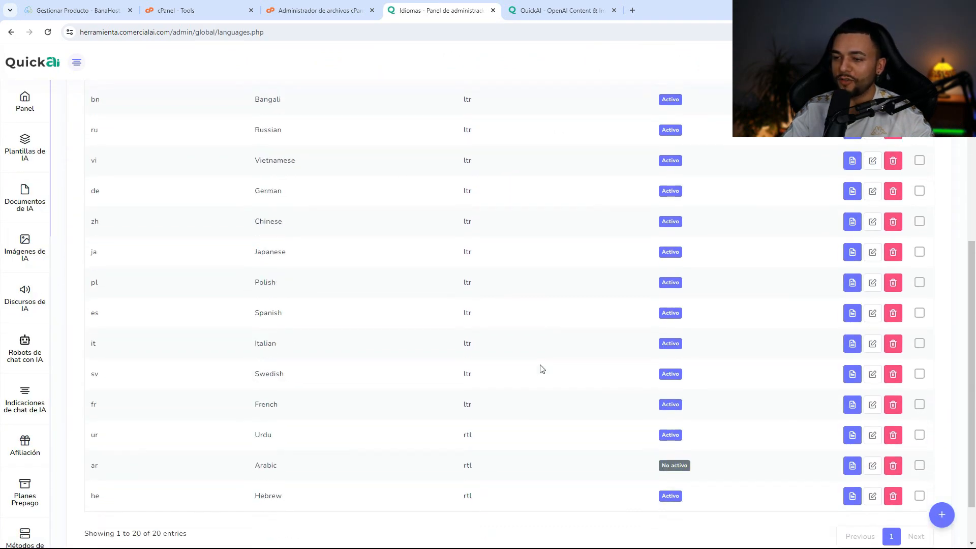
scroll(600, 325, "down", 1)
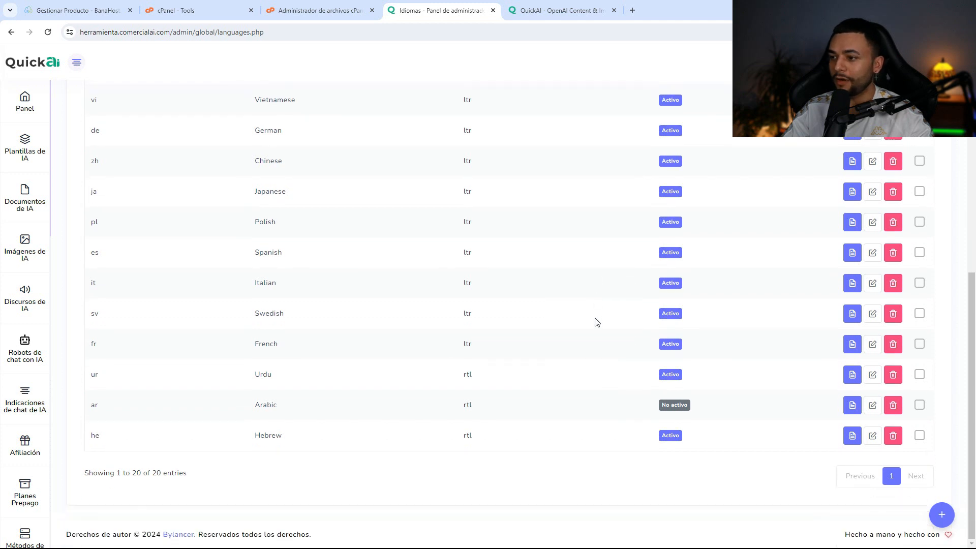
scroll(596, 324, "up", 5)
scroll(595, 323, "down", 5)
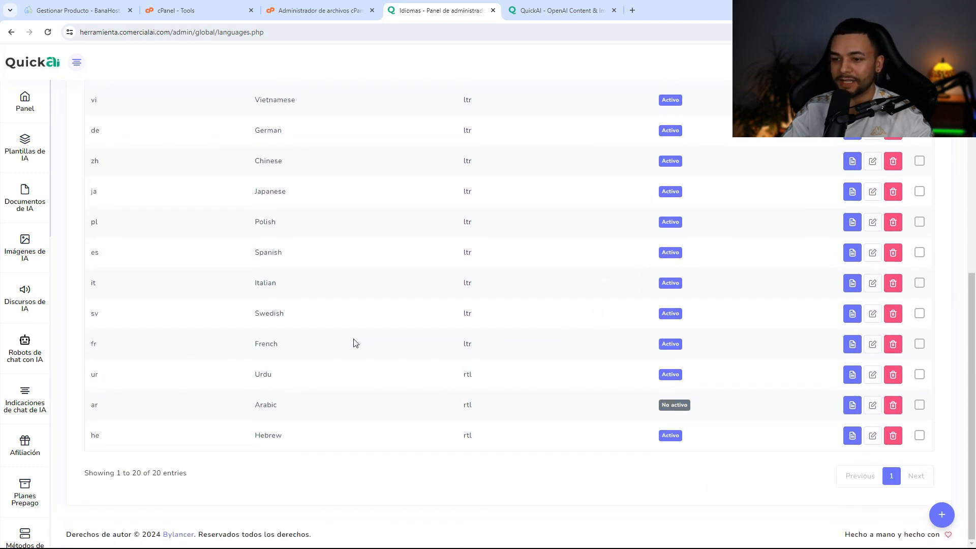
- Open the Spanish language file and search its strings for 'open'
left_click(852, 253)
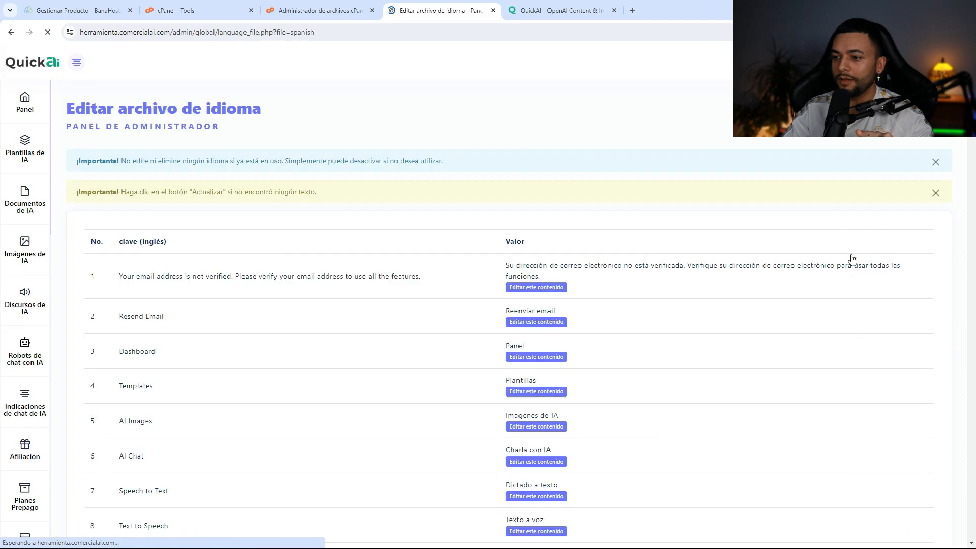
left_click(839, 239)
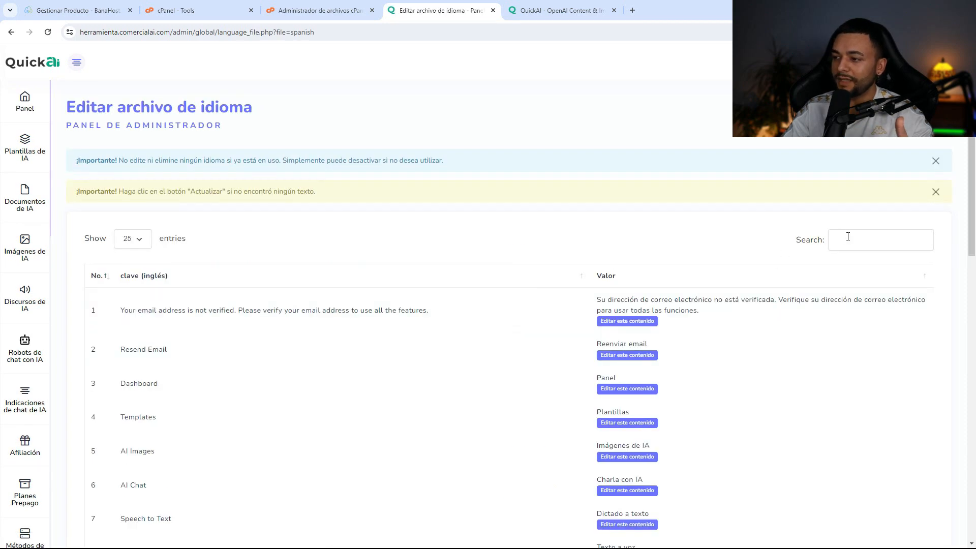
type("ope")
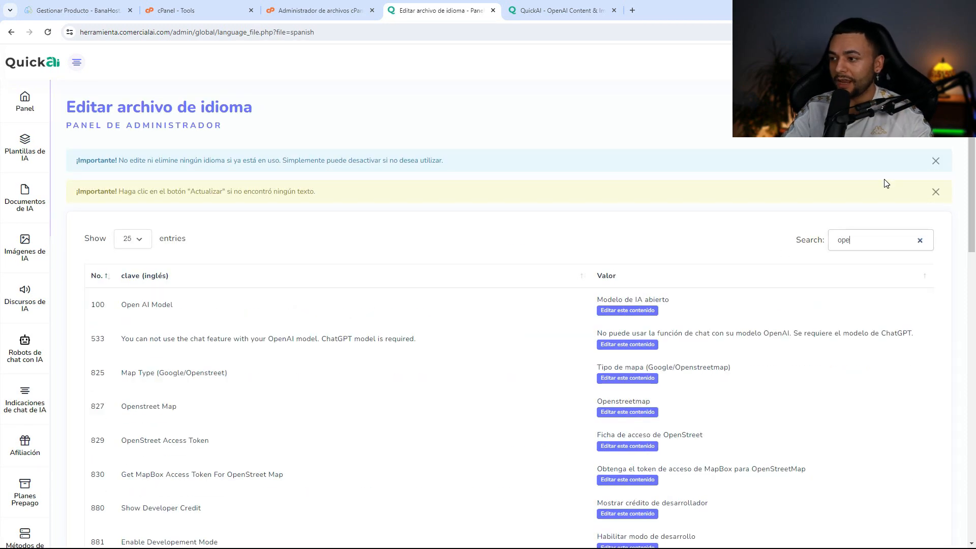
type("n")
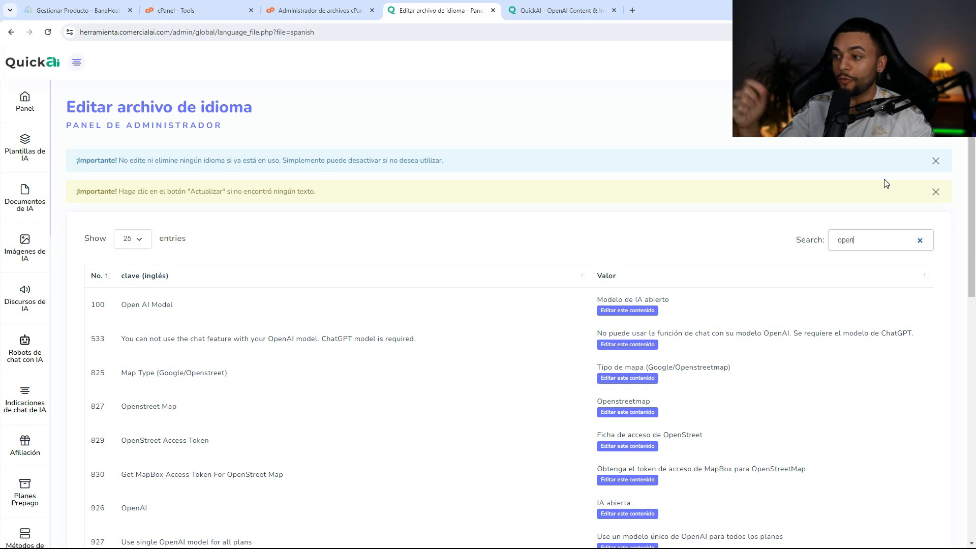
scroll(475, 284, "down", 3)
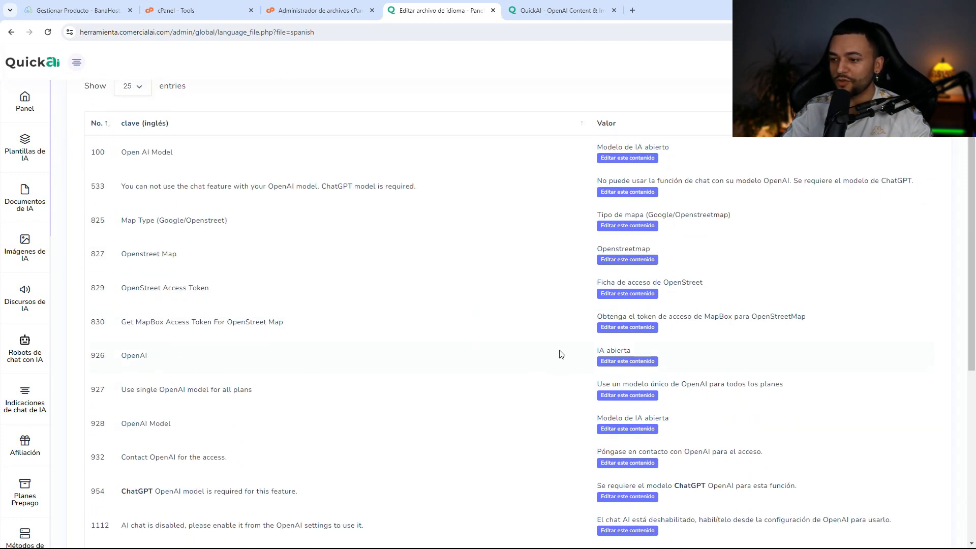
- Replace the OpenAI row's 'IA abierta' translation with 'OpenAi' and save
left_click(610, 364)
triple_click(647, 364)
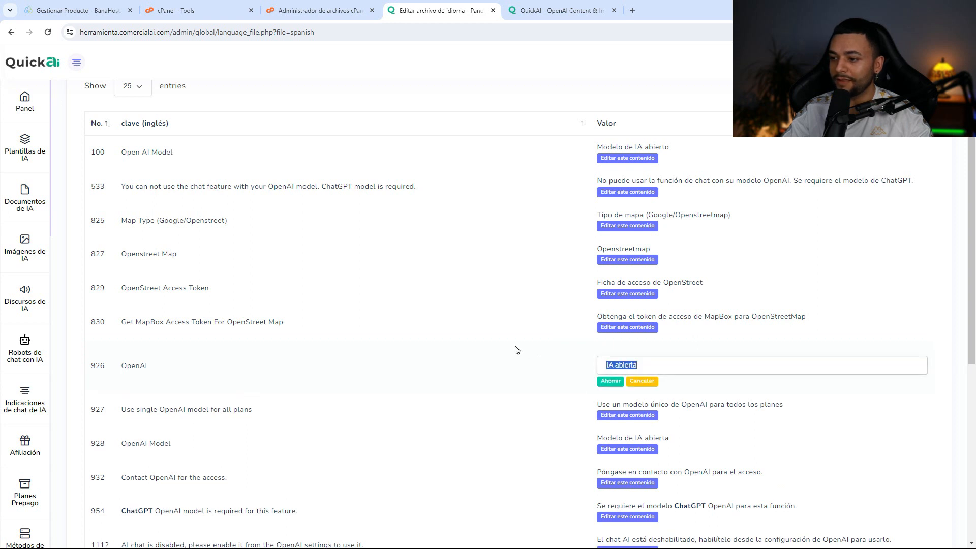
type("OpenAi")
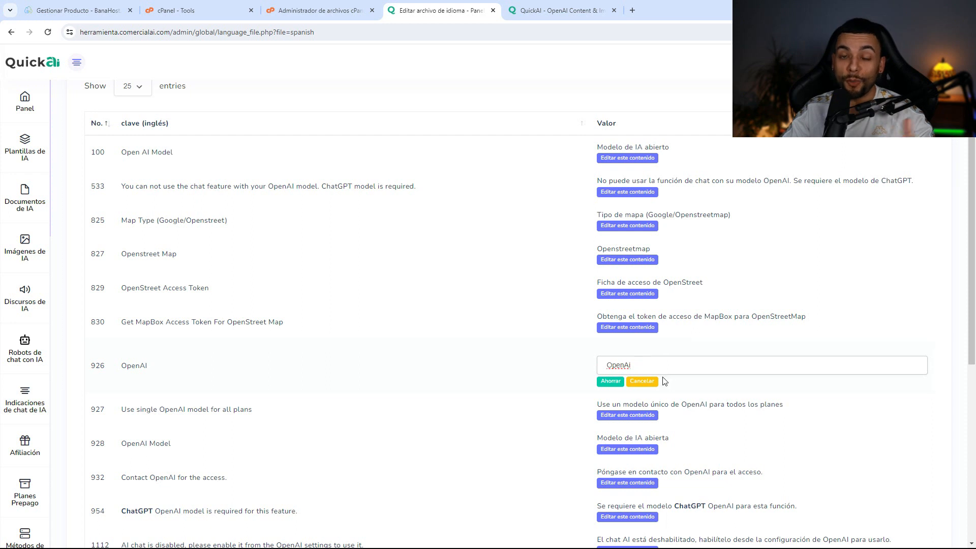
left_click(616, 382)
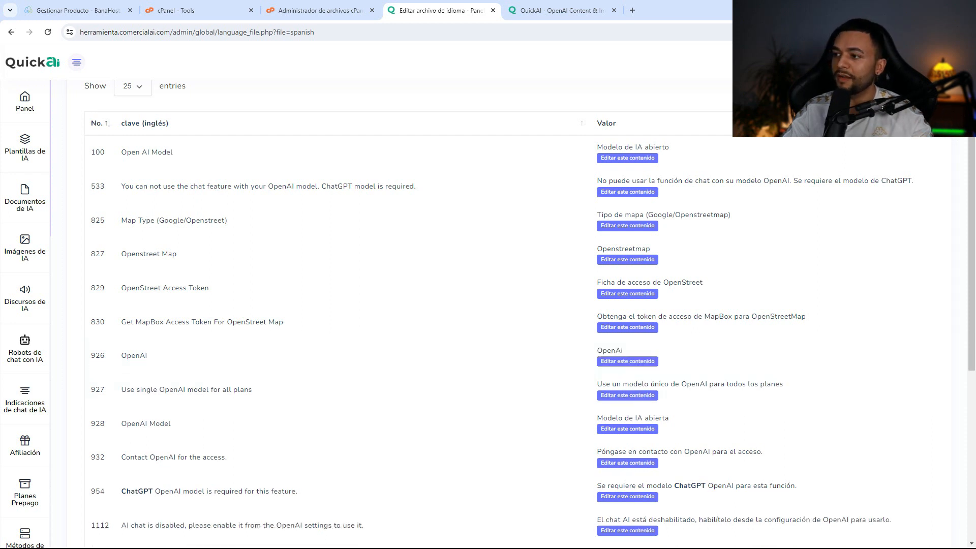